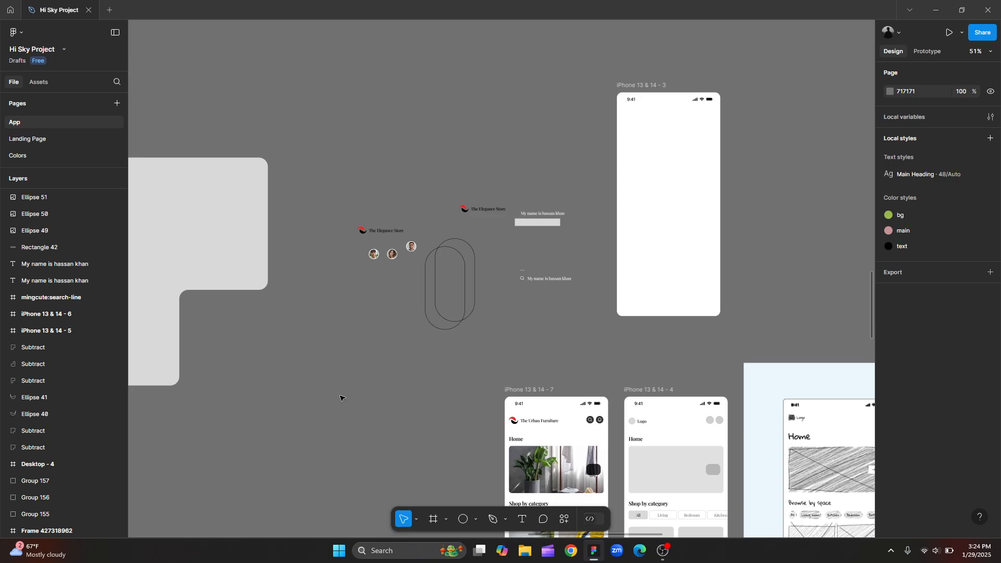
scroll(339, 398, up, 1)
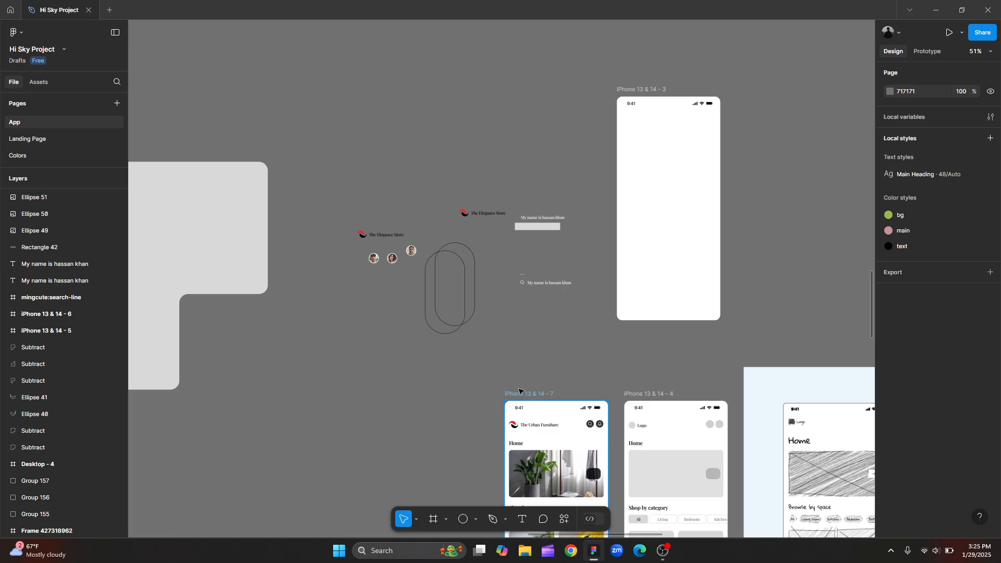
scroll(314, 318, up, 5)
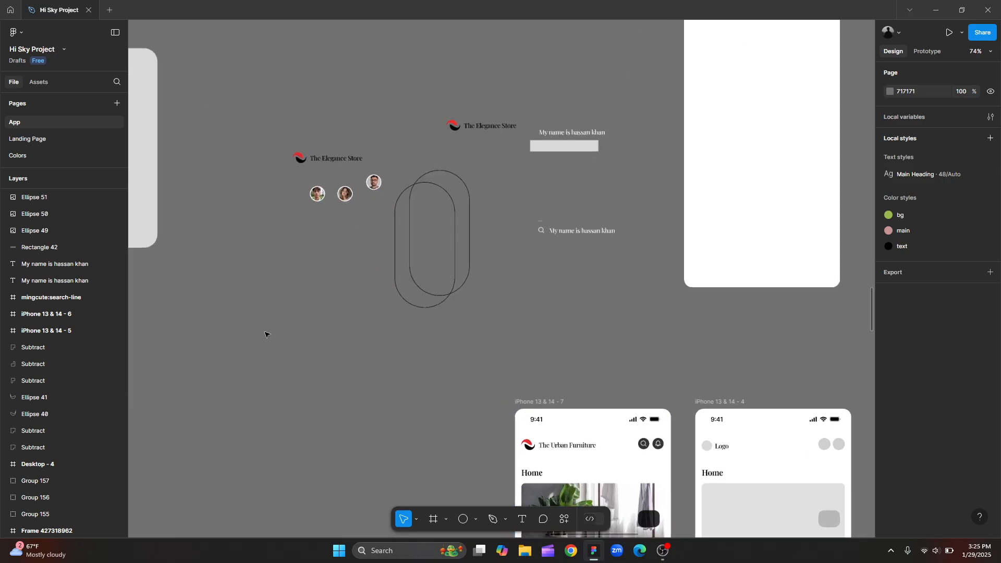
scroll(313, 317, down, 2)
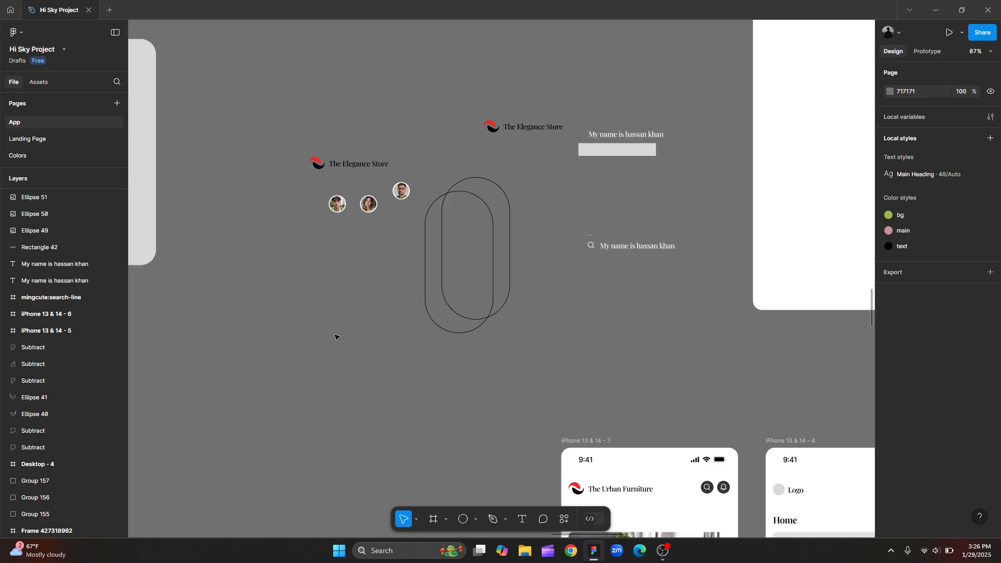
scroll(368, 342, down, 3)
scroll(417, 342, up, 5)
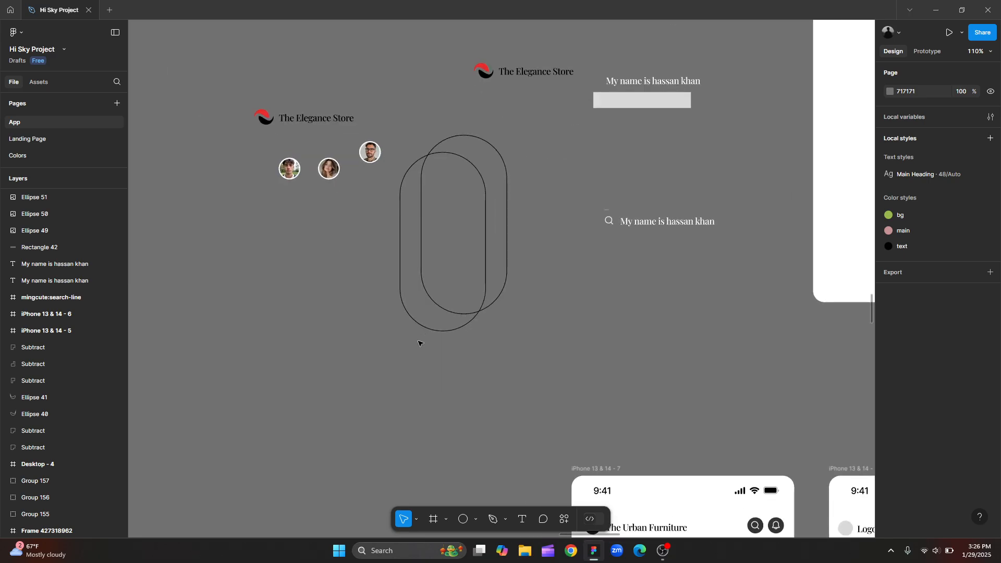
scroll(417, 341, up, 1)
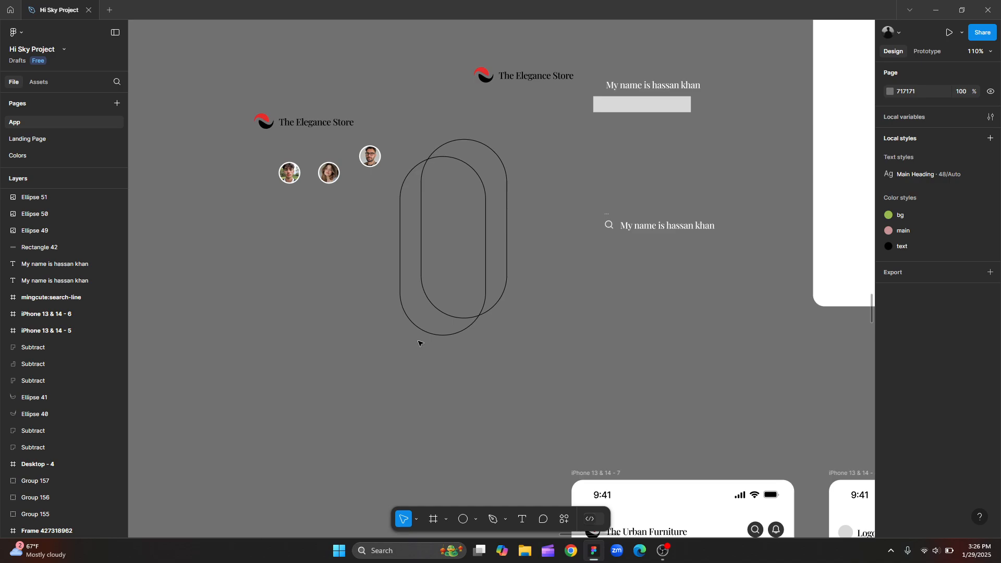
scroll(542, 380, down, 3)
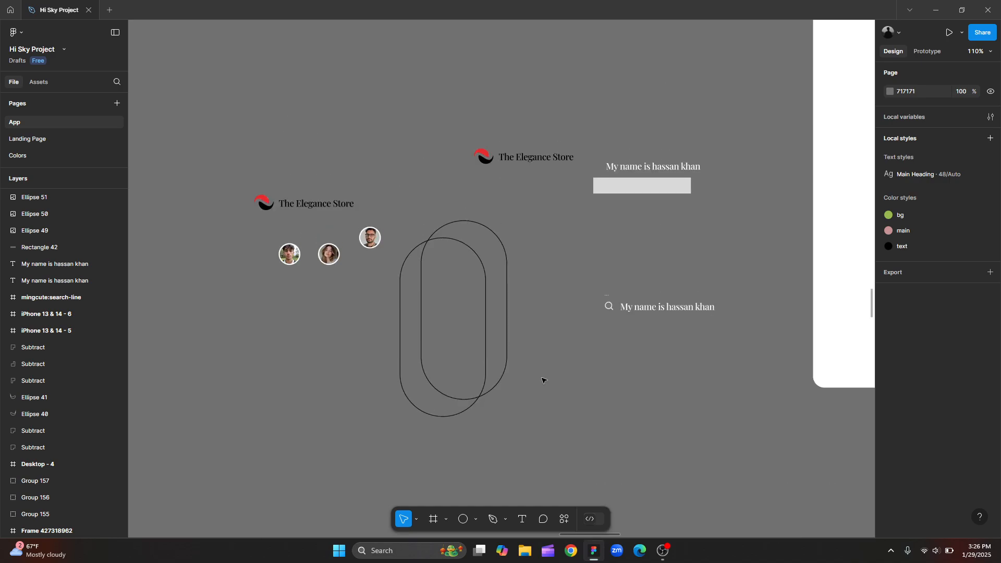
scroll(664, 378, up, 5)
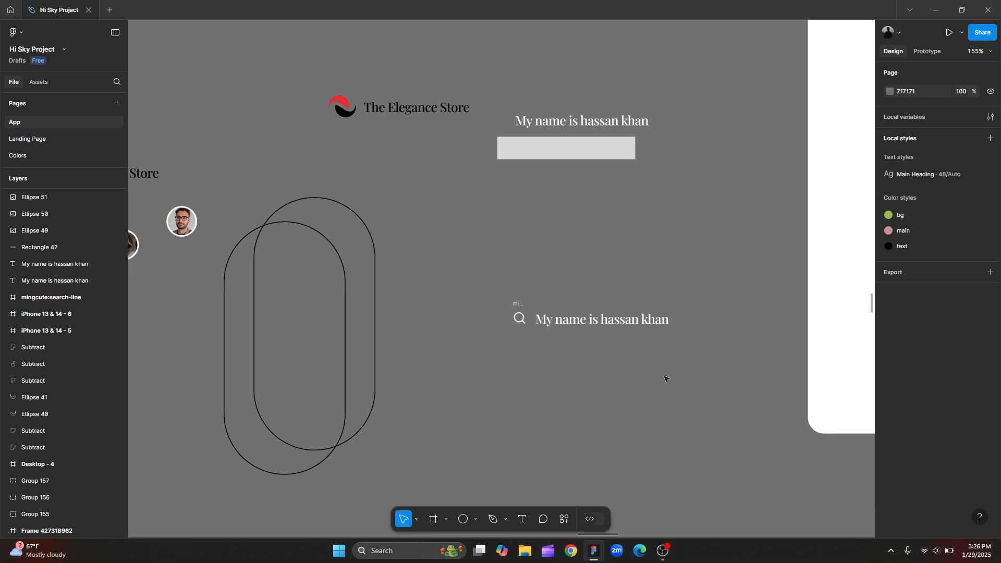
scroll(664, 379, down, 2)
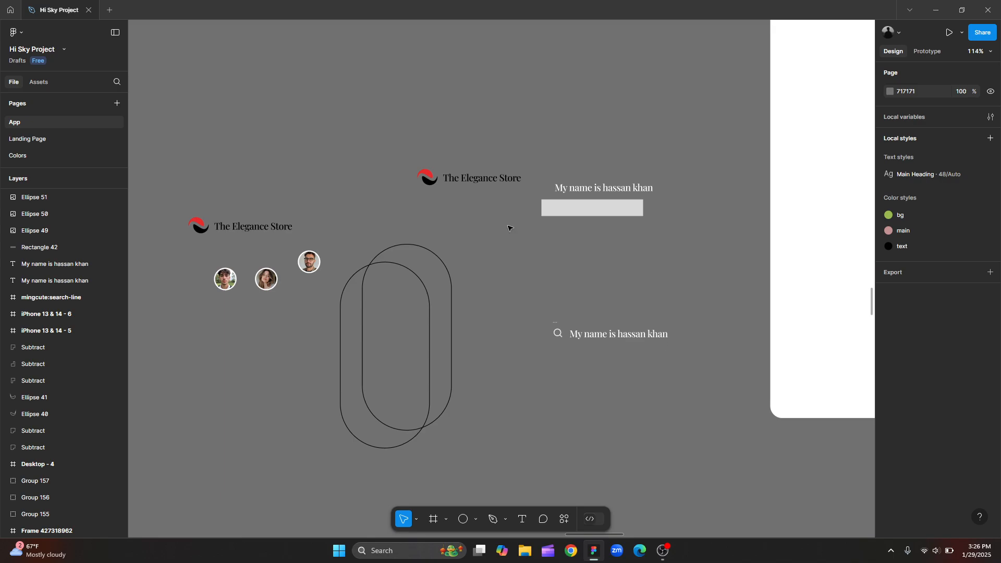
Try adjusting the spacing between the red and black logo mark and its "The Elegance Store" text, and undo it.
scroll(438, 205, up, 5)
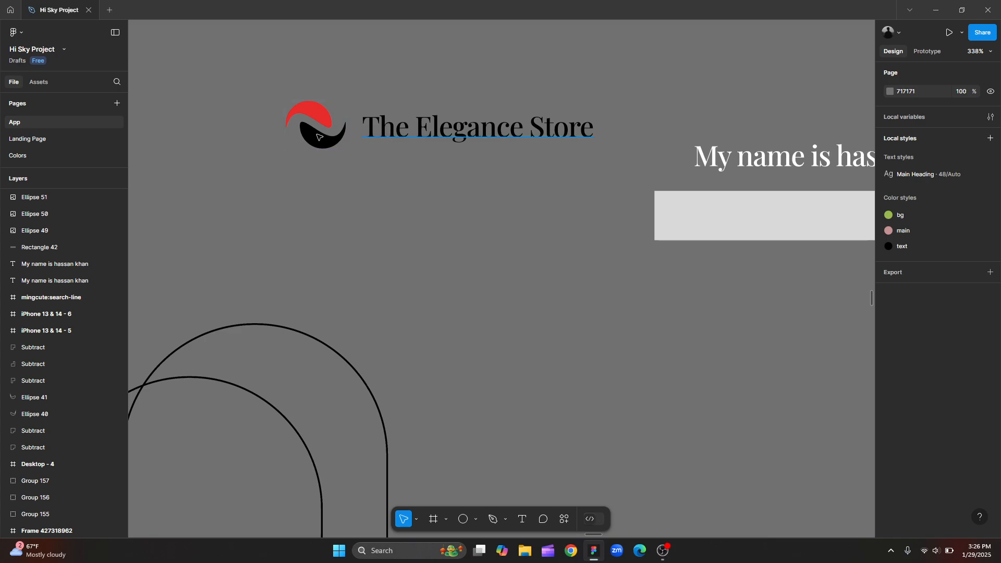
scroll(273, 146, up, 3)
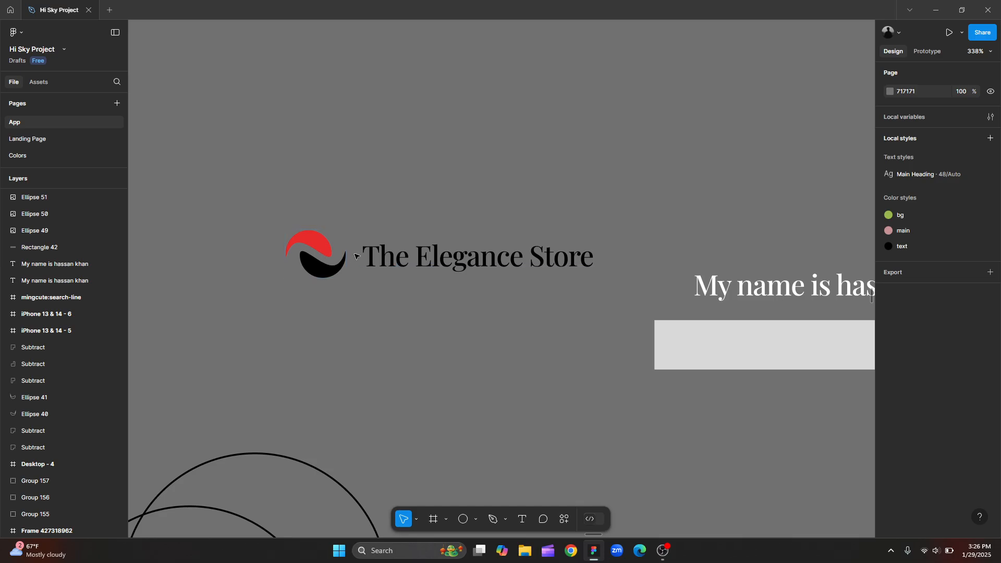
click(401, 262)
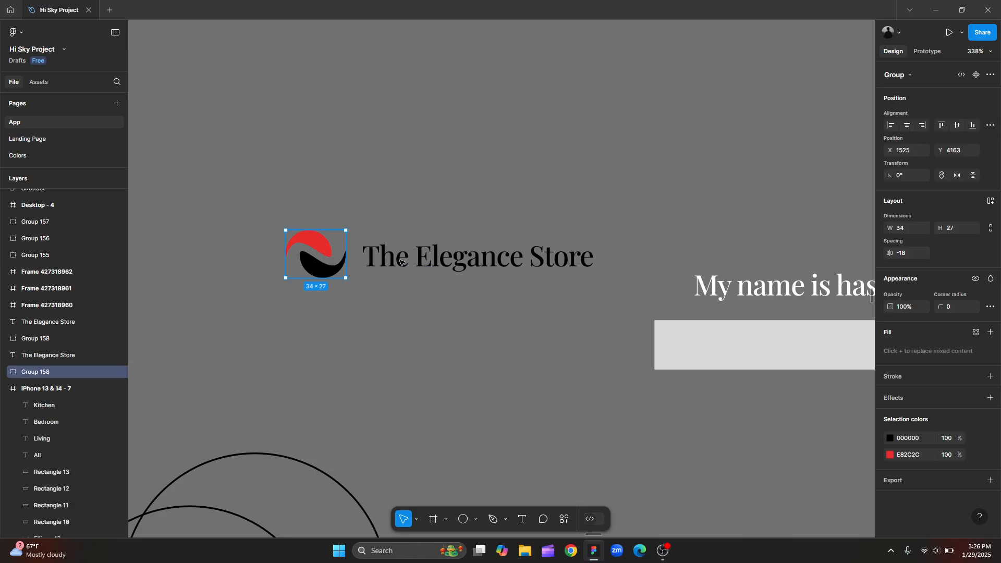
shift+click(399, 263)
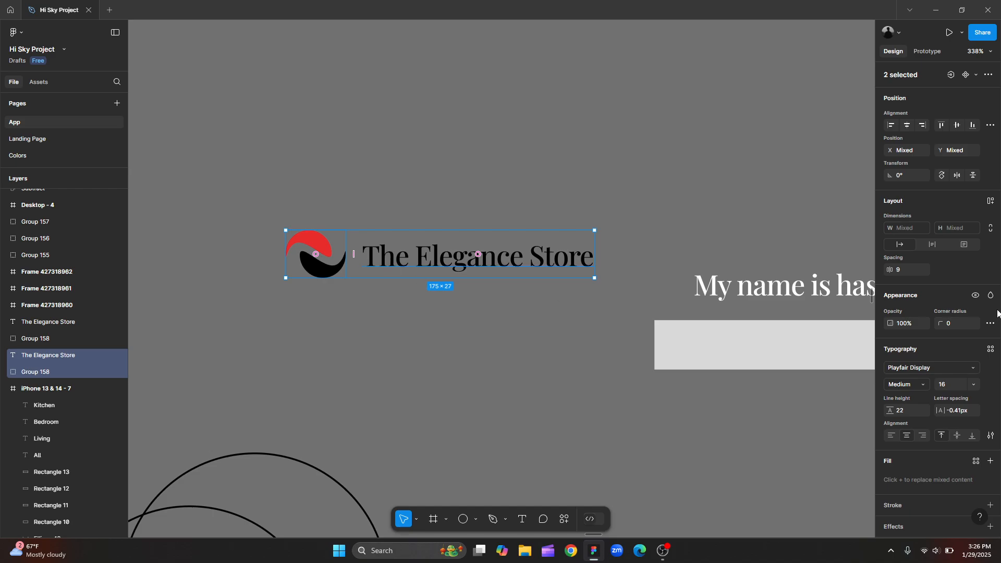
drag(890, 270, 893, 270)
key(ctrl+z)
click(386, 351)
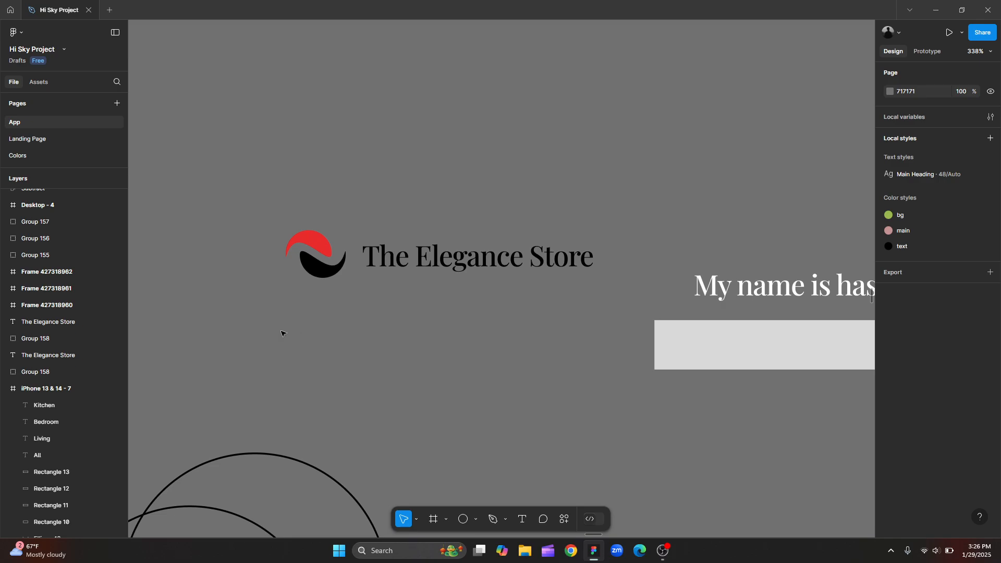
Wrap the white text beside the search icon in an auto layout frame and move the frame above and right of the icon.
scroll(281, 334, down, 5)
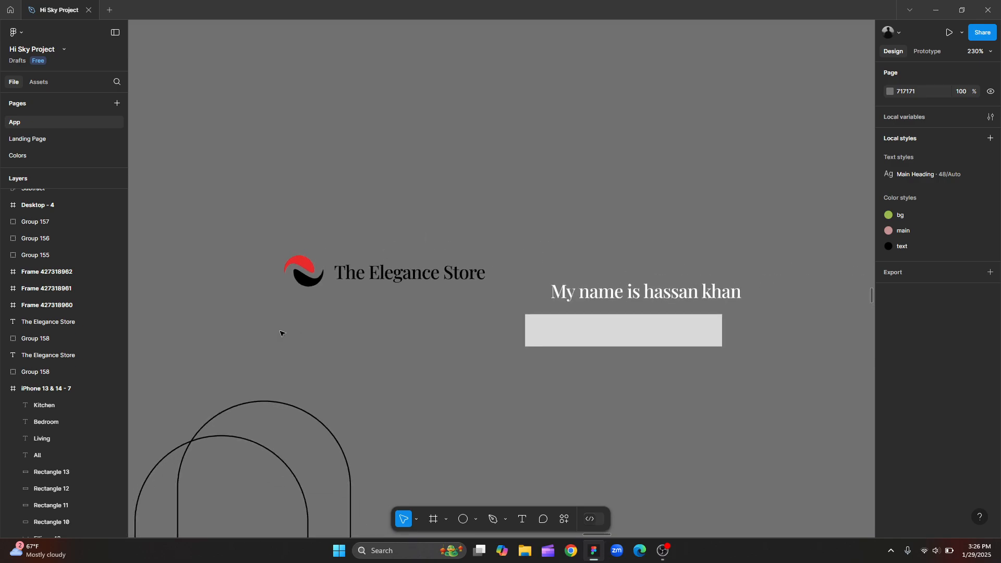
scroll(280, 333, down, 3)
scroll(486, 353, down, 2)
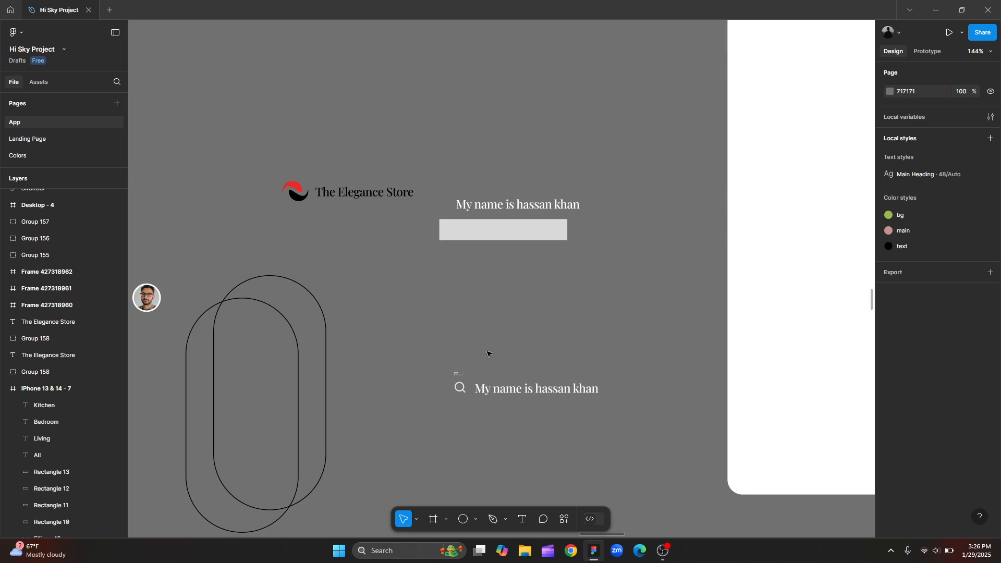
scroll(489, 351, up, 10)
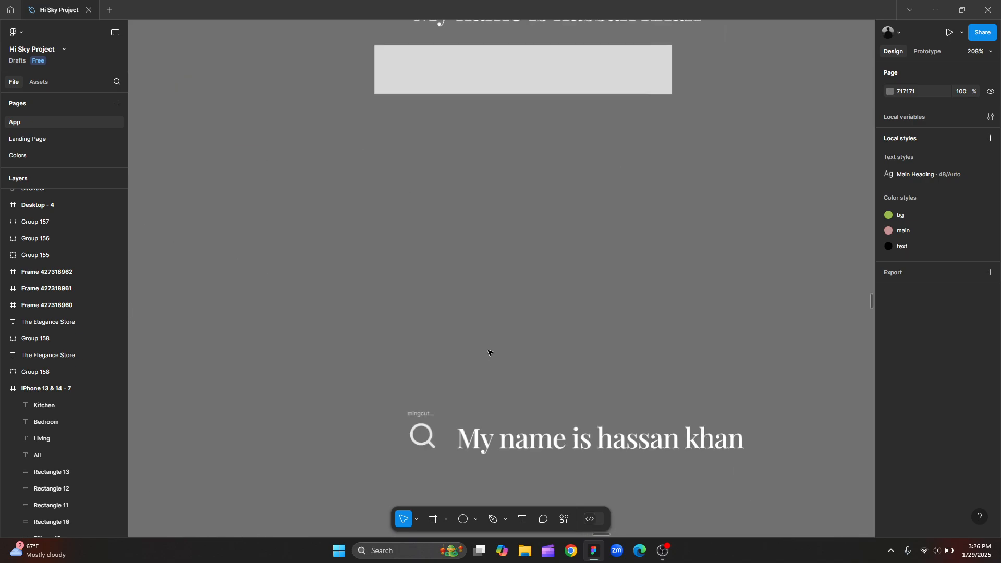
scroll(391, 315, down, 1)
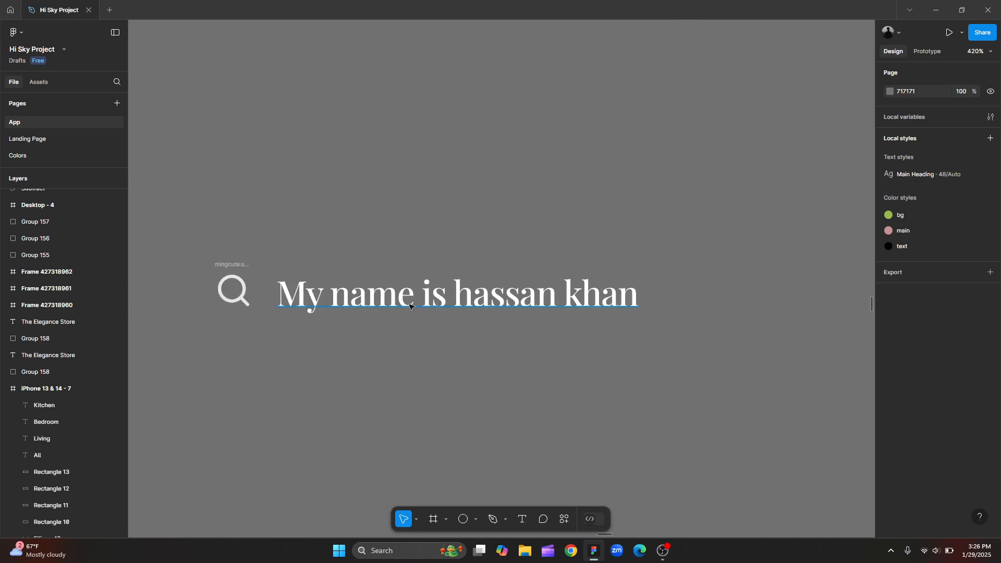
click(391, 313)
scroll(594, 346, down, 1)
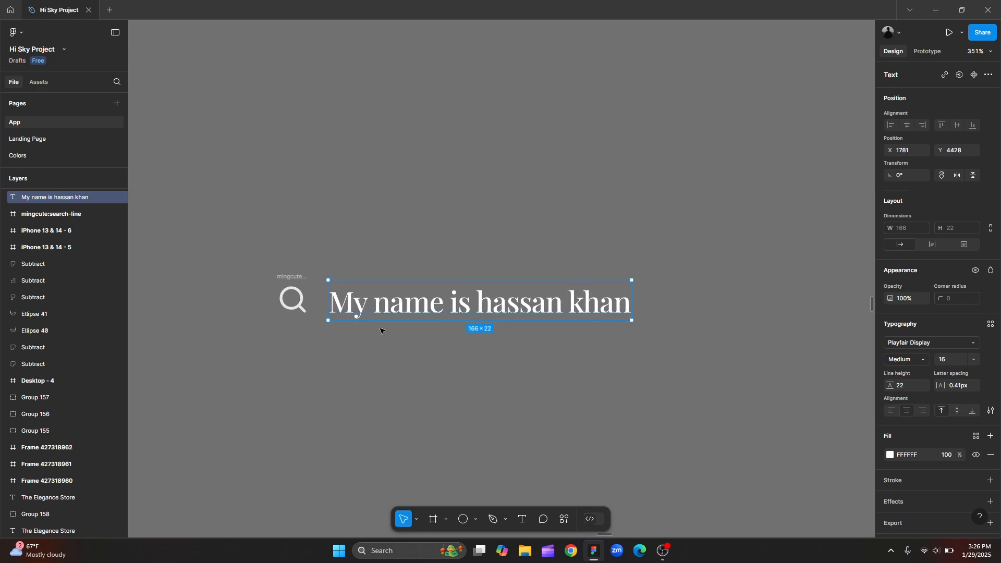
scroll(382, 330, up, 1)
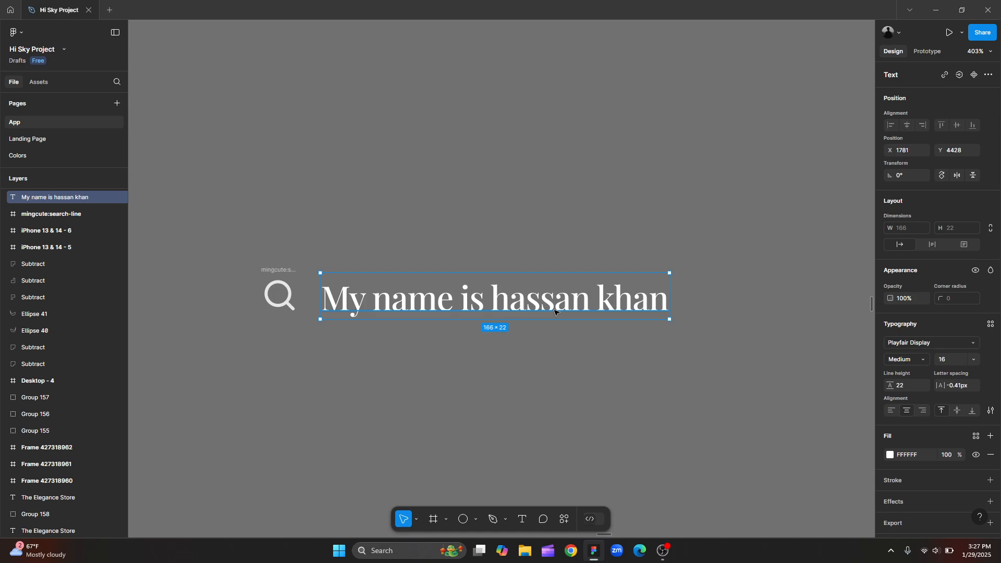
key(shift+a)
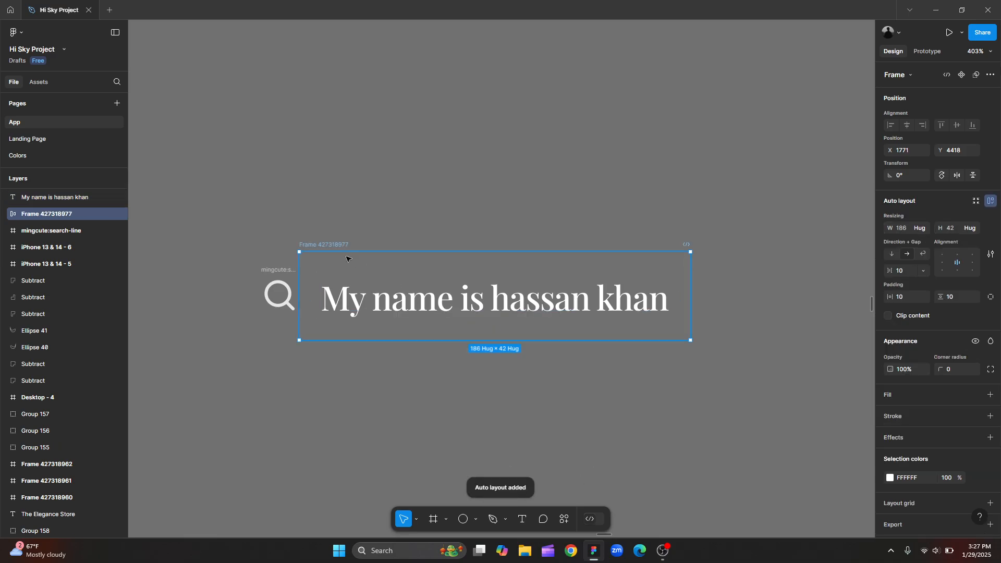
drag(436, 183, 467, 161)
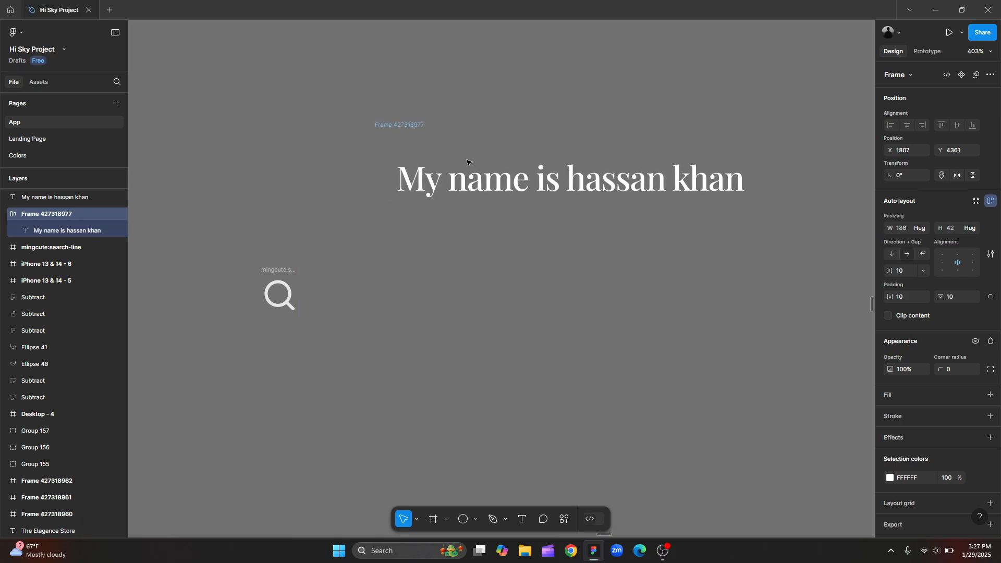
Add a black 000000 fill to the auto layout frame around the white text.
scroll(319, 201, down, 1)
scroll(713, 337, down, 3)
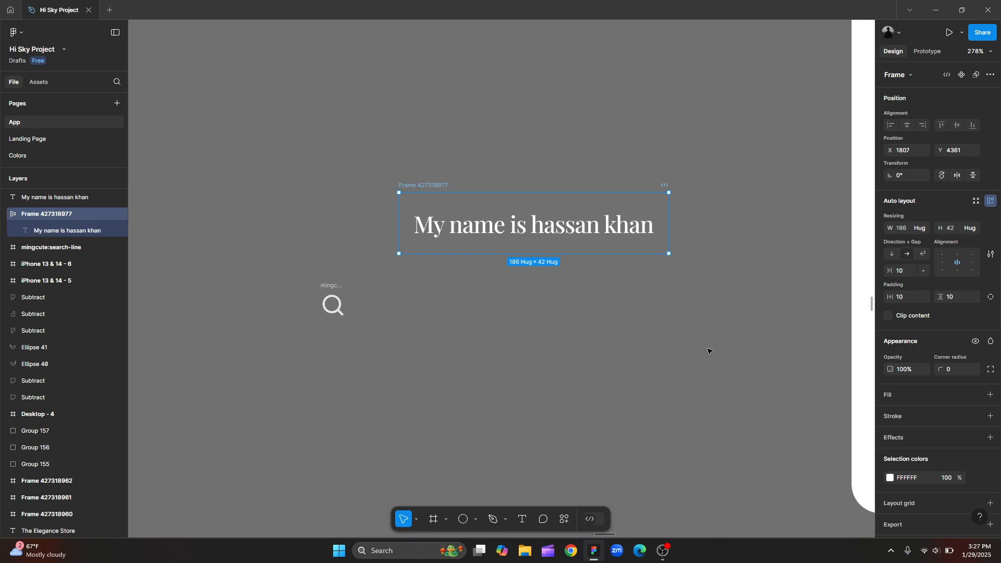
scroll(710, 350, up, 1)
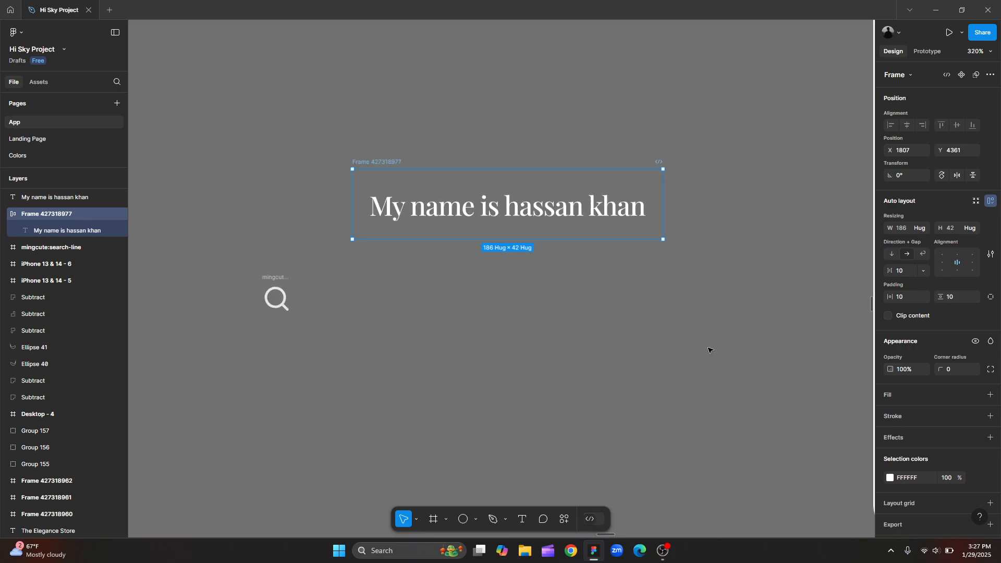
click(989, 395)
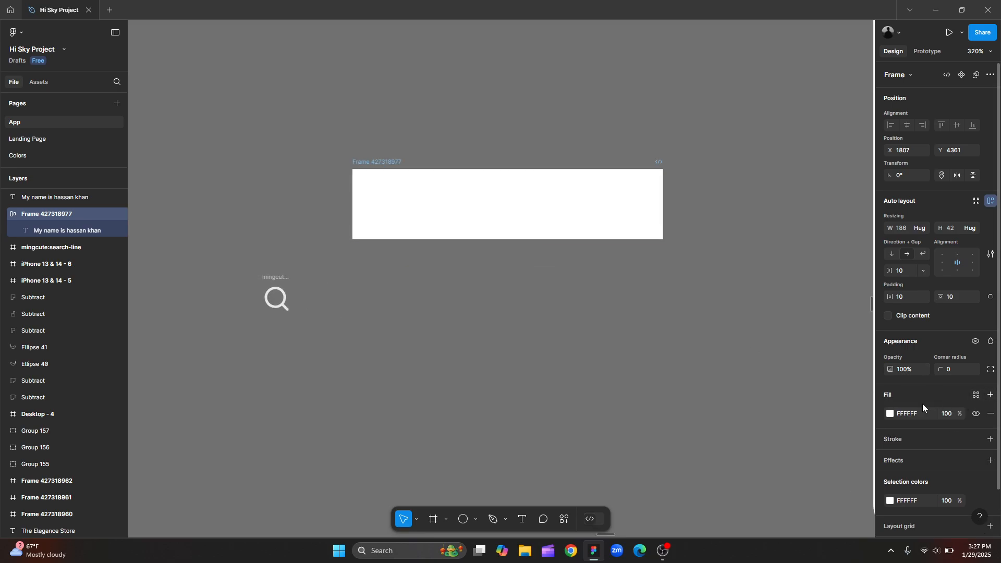
click(890, 413)
click(766, 485)
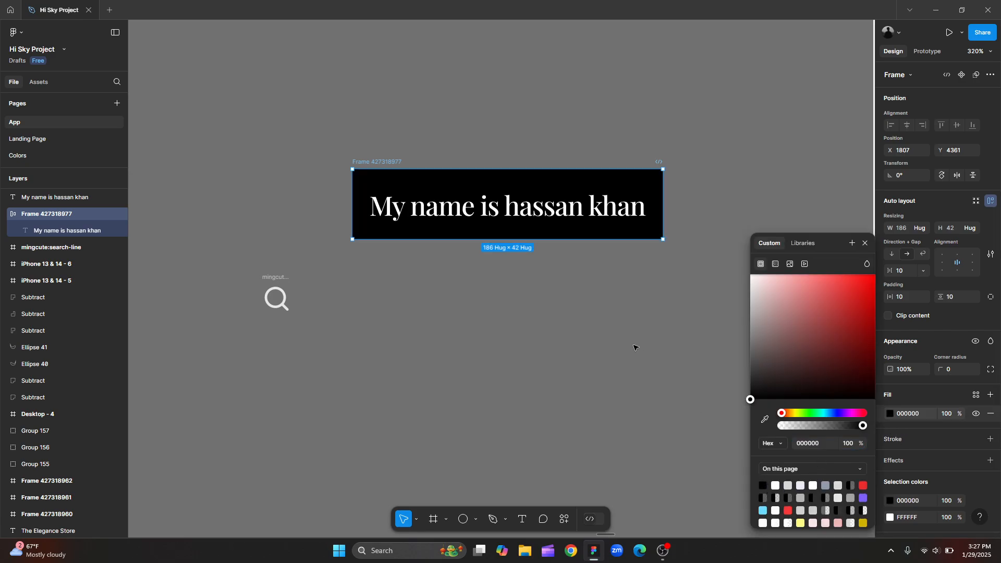
click(634, 346)
Set the black auto layout frame's corner radius to 5.
click(370, 161)
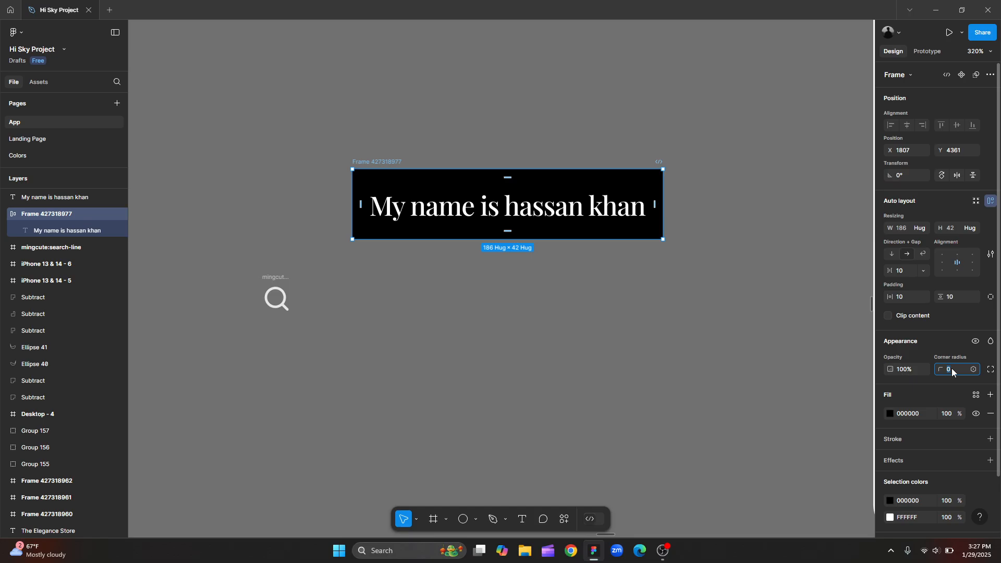
text(5)
click(825, 337)
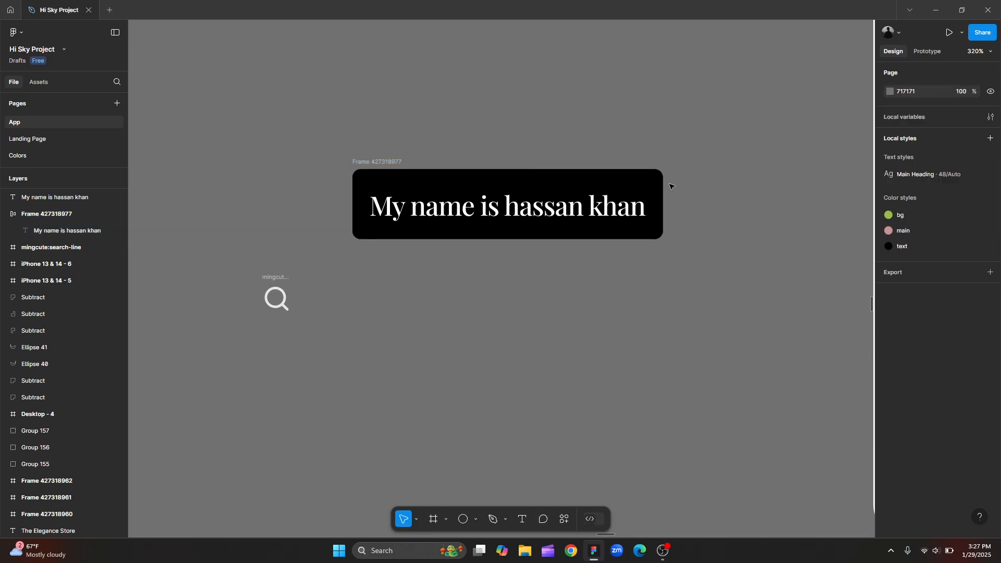
Change the black frame's auto layout direction to vertical.
click(371, 159)
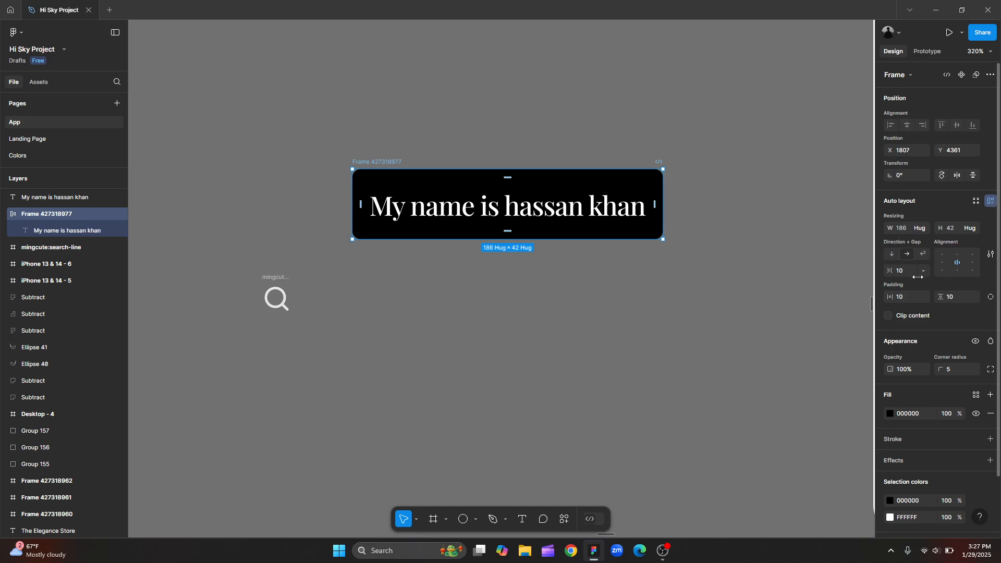
click(889, 255)
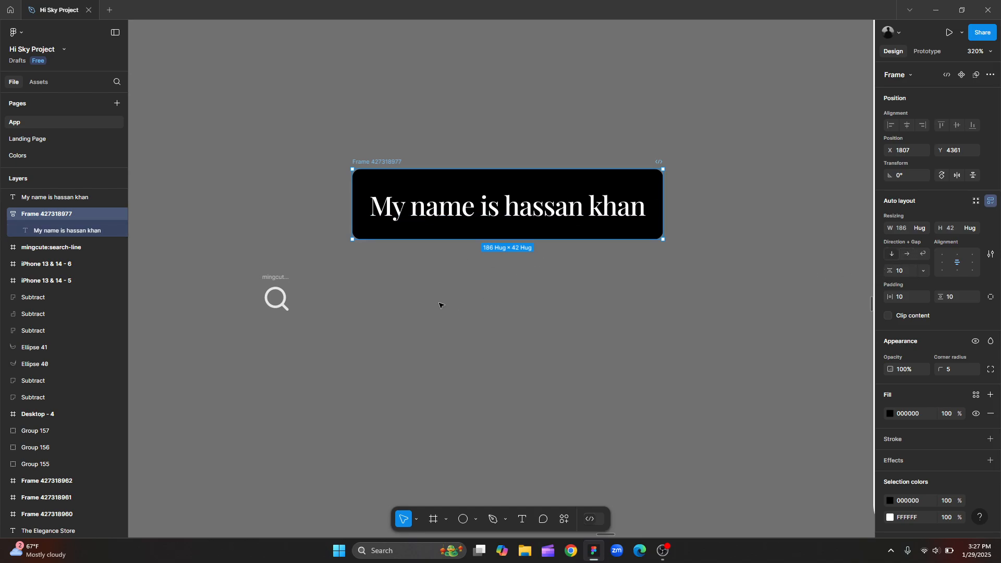
click(274, 286)
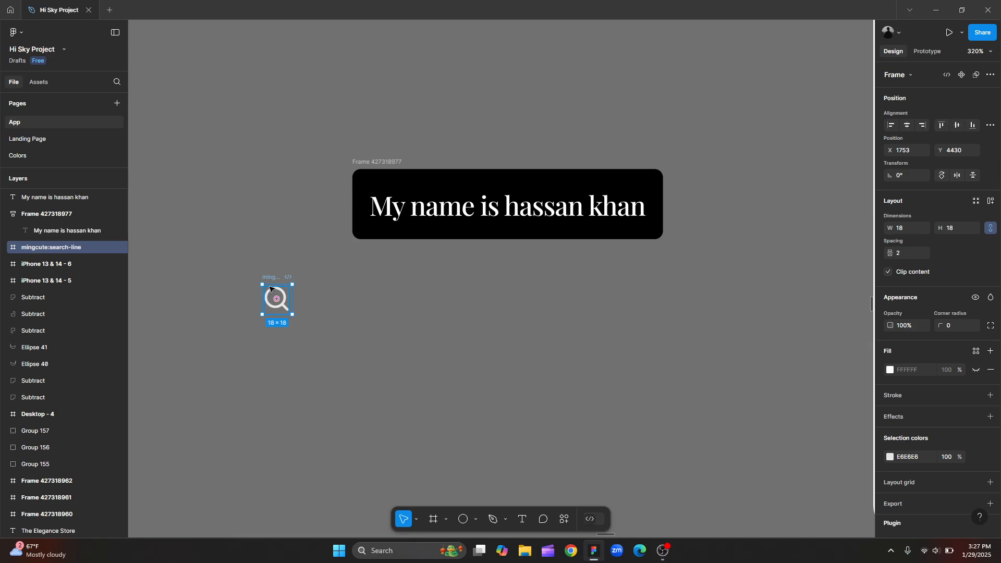
Try replacing the black frame's text with "svshagdc" and undo the text change.
double_click(510, 207)
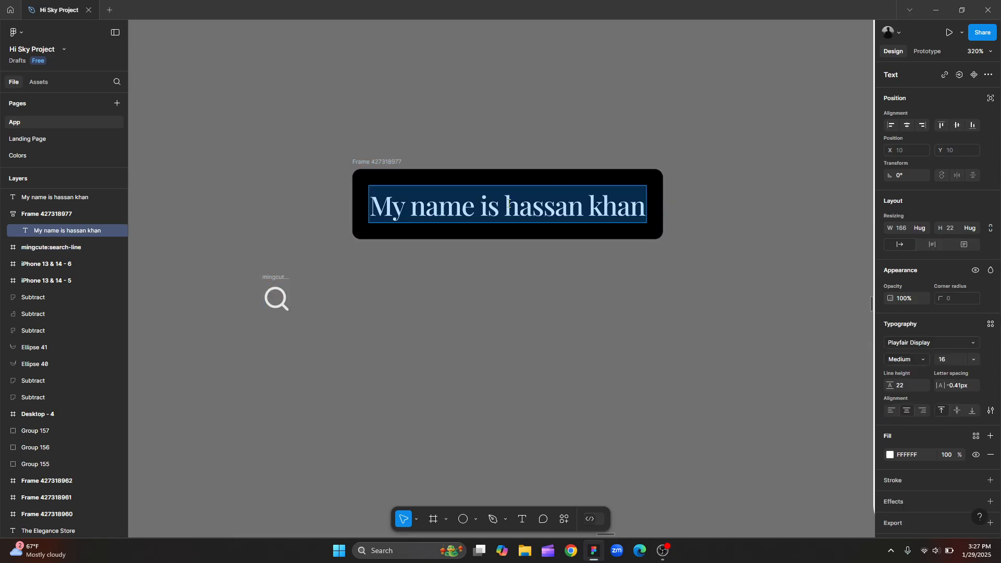
text(svshagdc)
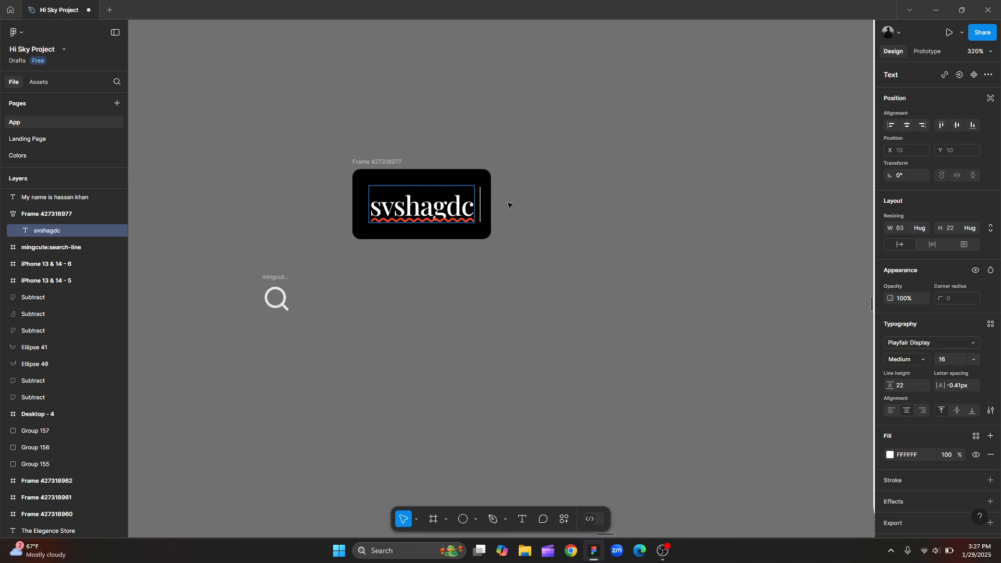
key(ctrl+z)
key(ctrl+z)
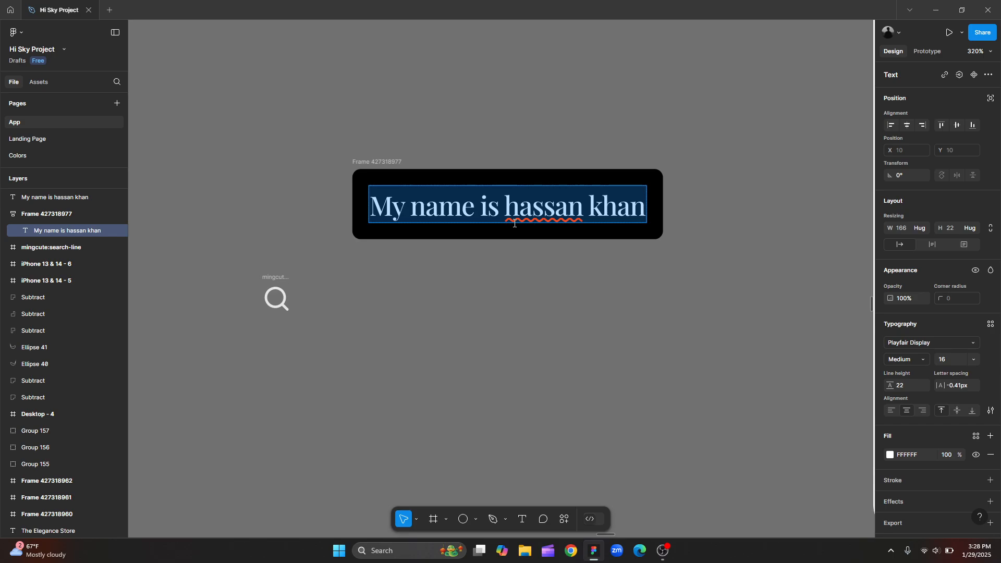
Replace the text inside the black frame with "Start".
text(S)
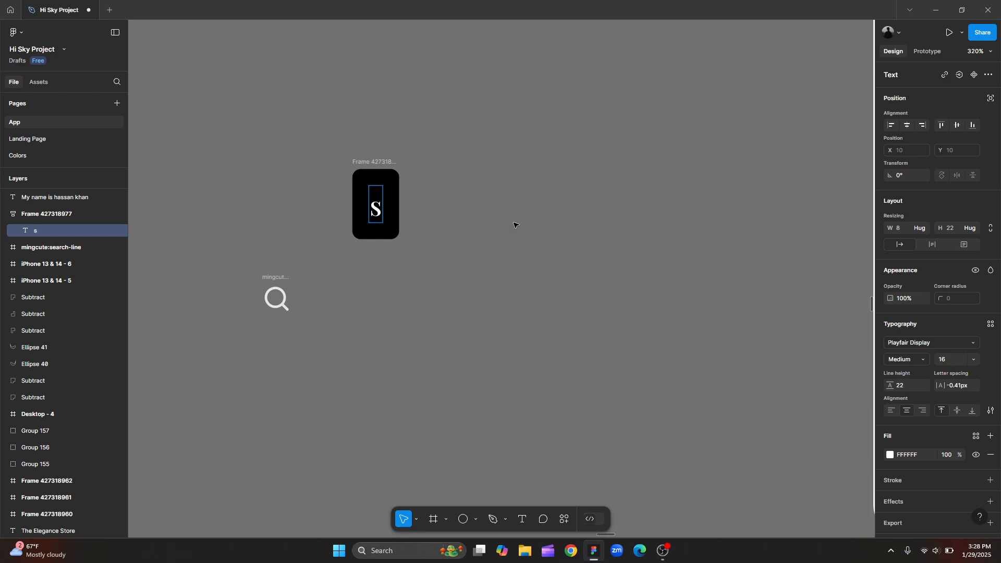
key(BackSpace)
text(Start)
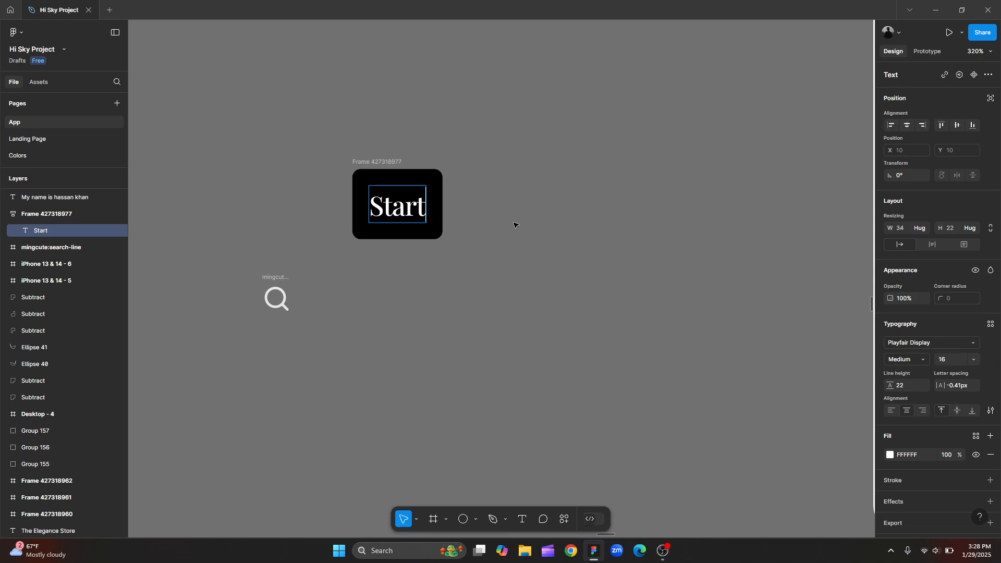
Undo the replacement of the black frame's text with "Start" and leave text editing.
key(ctrl+z)
key(ctrl+z)
key(ctrl+z)
key(ctrl+z)
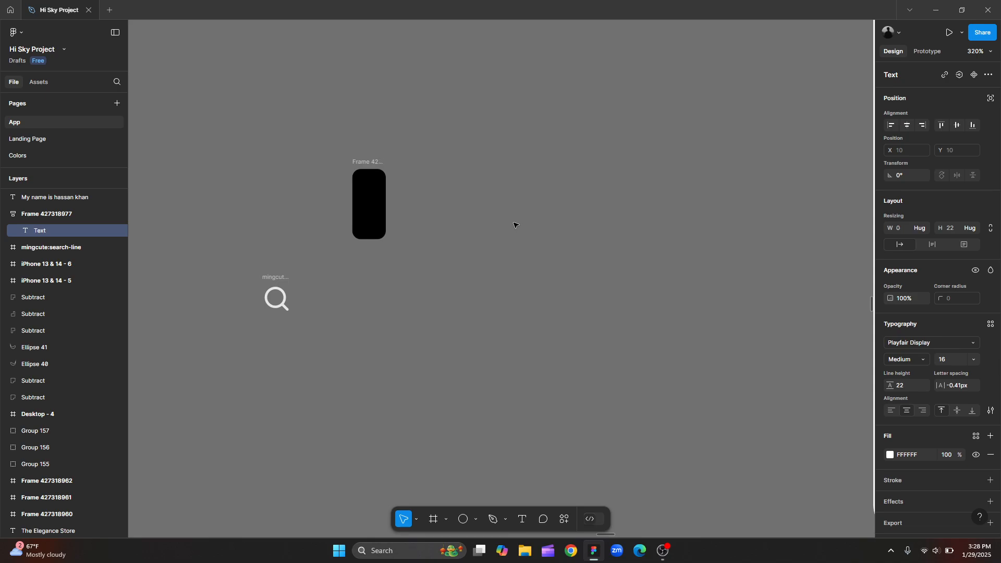
key(Escape)
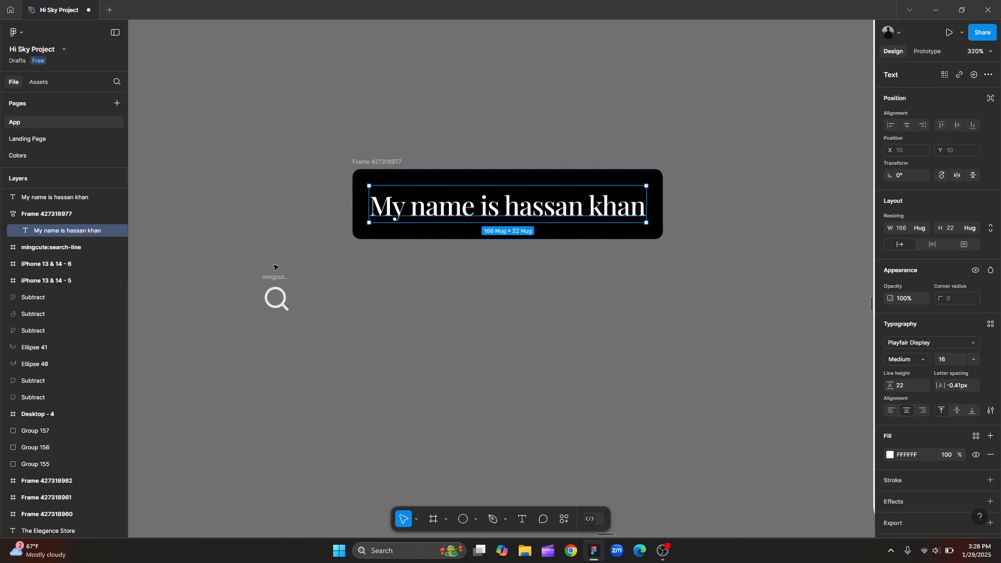
Move the search icon closer to the black frame and try the frame's horizontal and wrap auto layout directions.
drag(272, 276, 314, 296)
key(Escape)
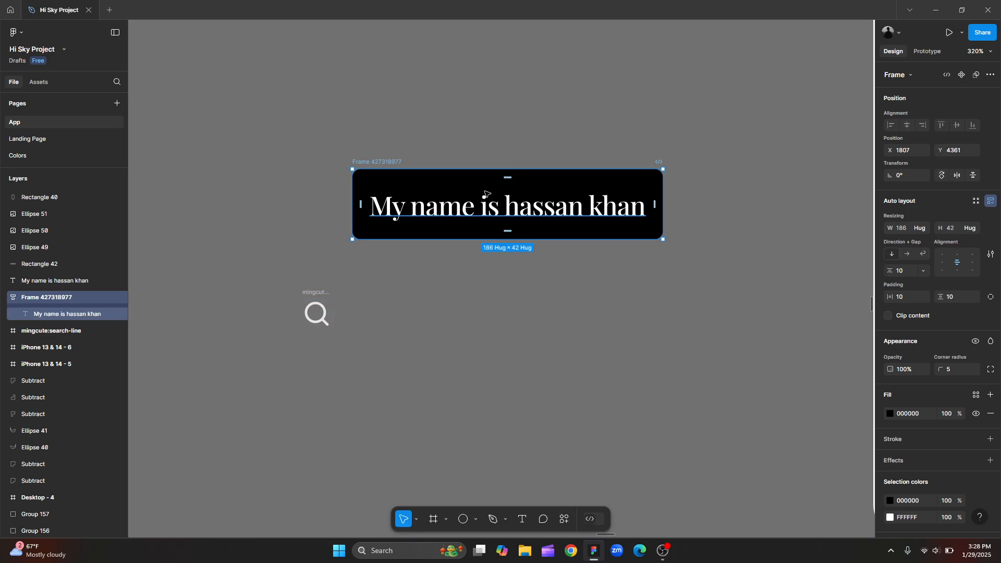
click(907, 254)
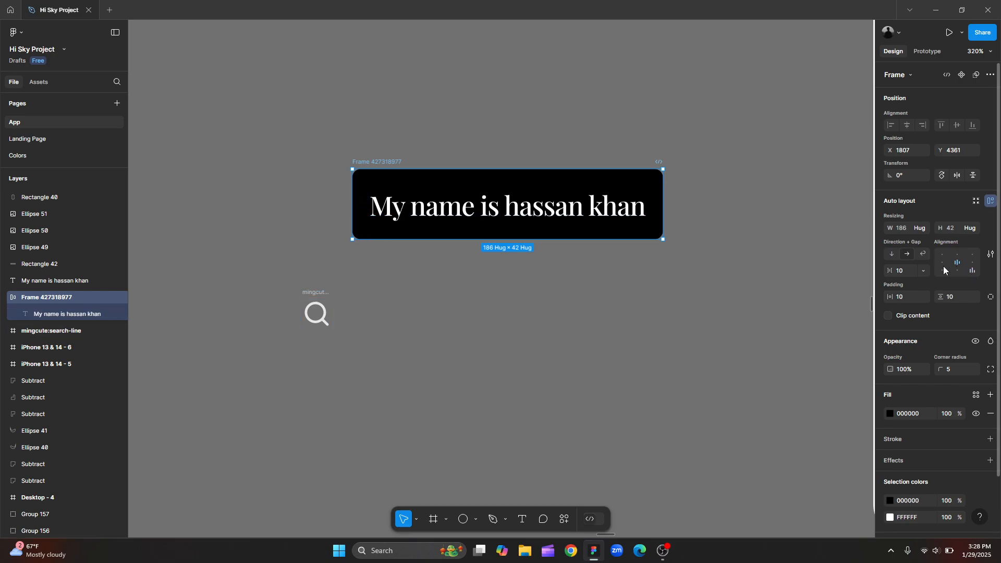
click(922, 254)
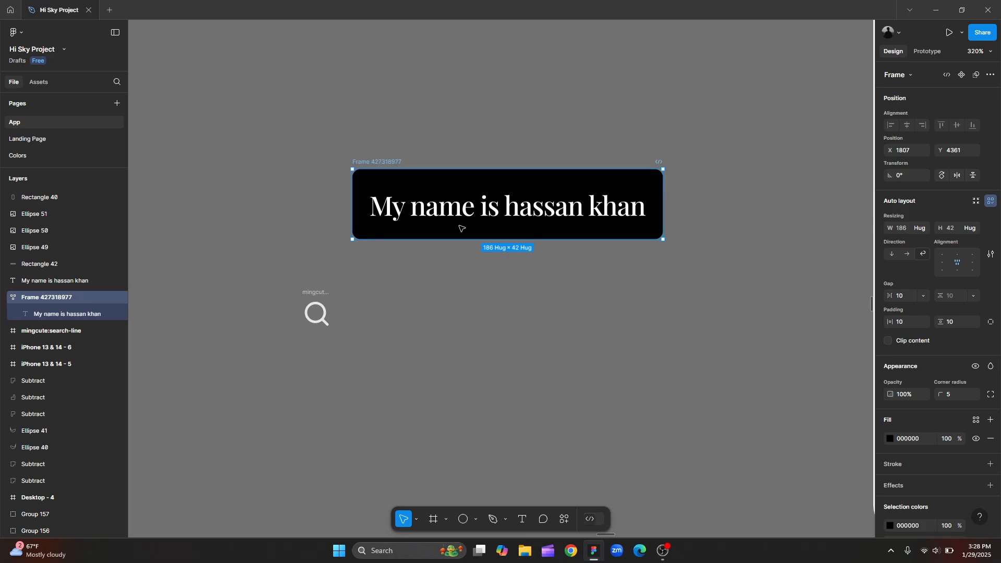
Place the search icon inside the black auto layout frame, before the text.
click(379, 337)
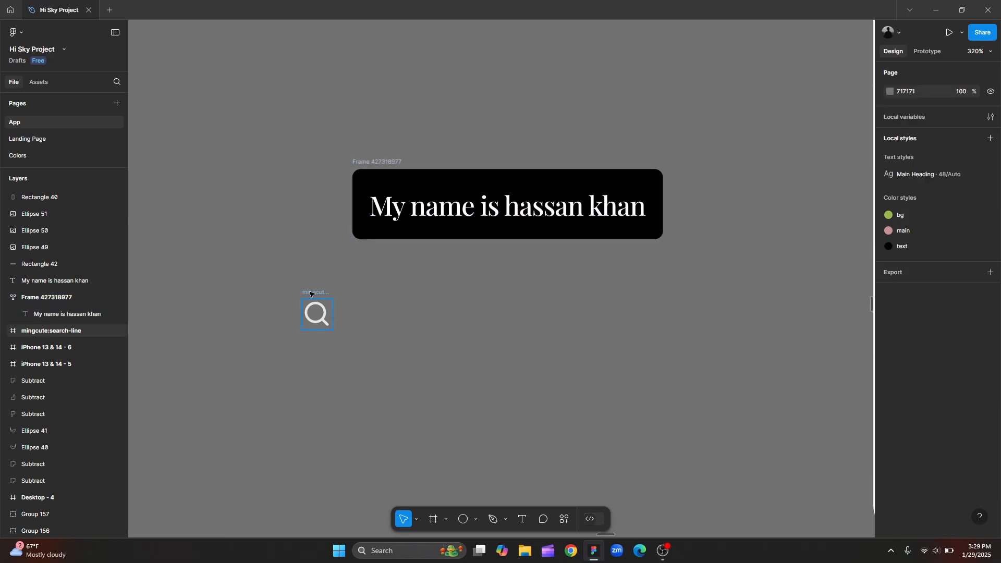
click(316, 312)
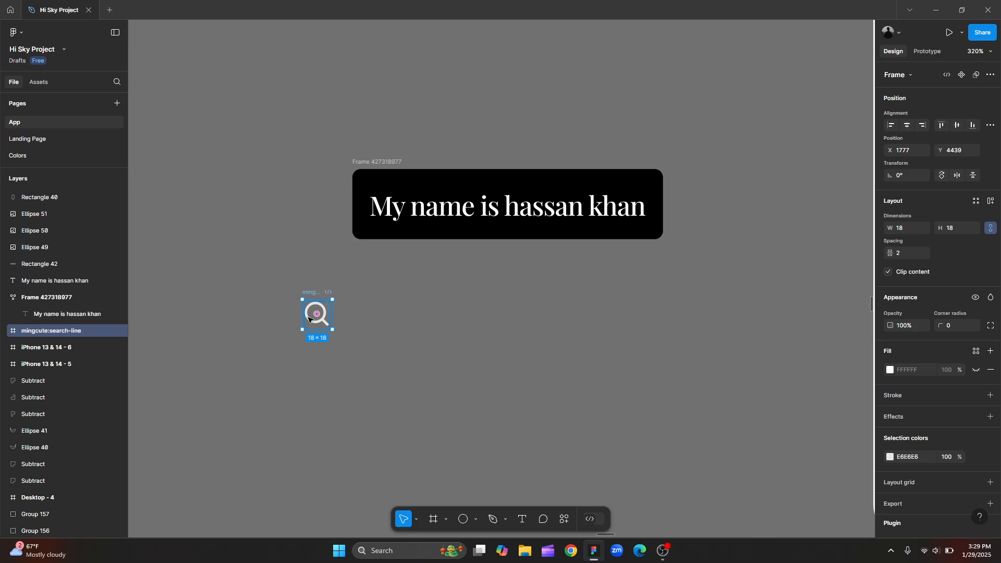
drag(310, 318, 405, 209)
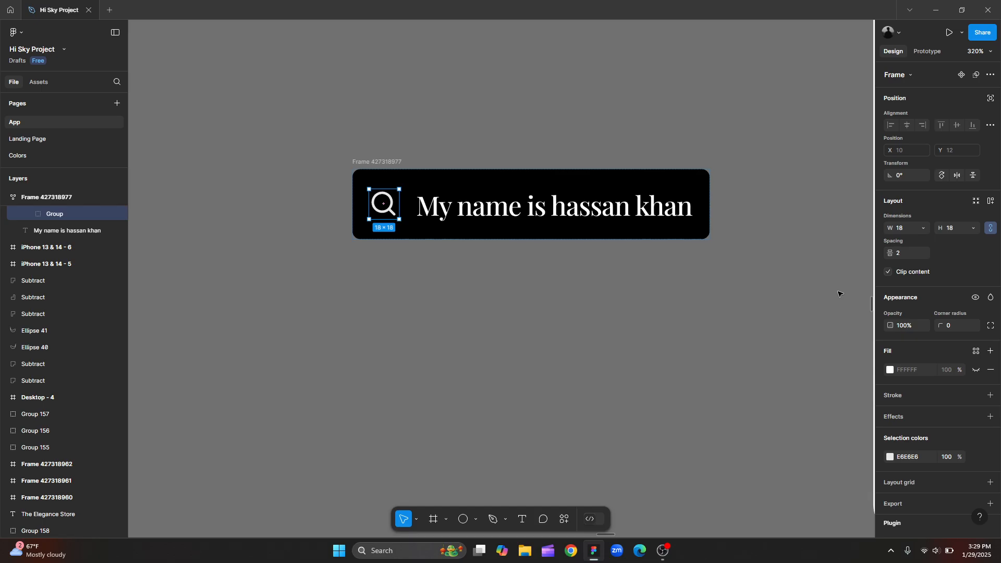
Try widening the black frame to 222 and return its width to hugging the contents.
click(383, 162)
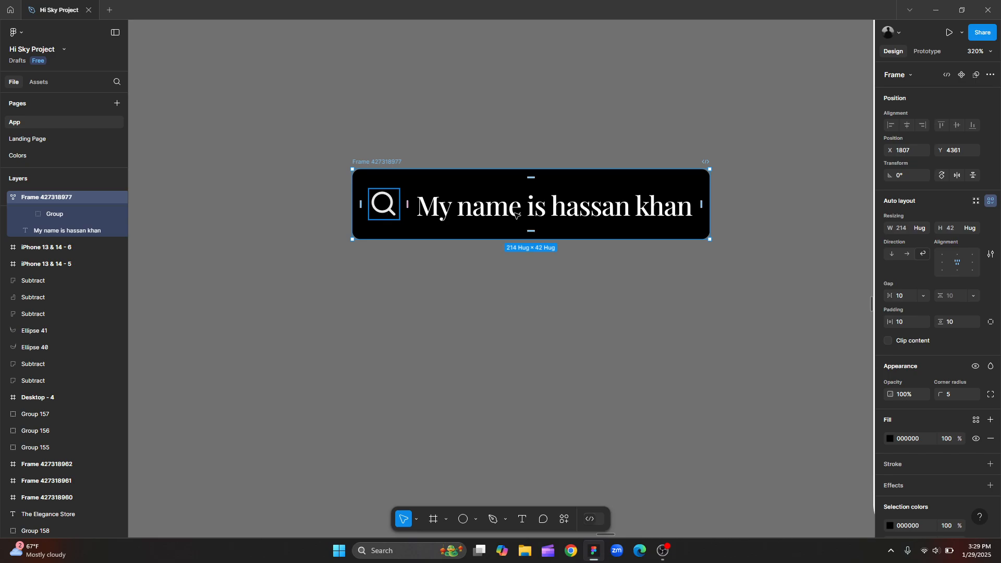
mouse_move(709, 211)
mouse_down()
mouse_move(620, 211)
mouse_move(735, 208)
mouse_move(667, 208)
mouse_move(722, 207)
mouse_up()
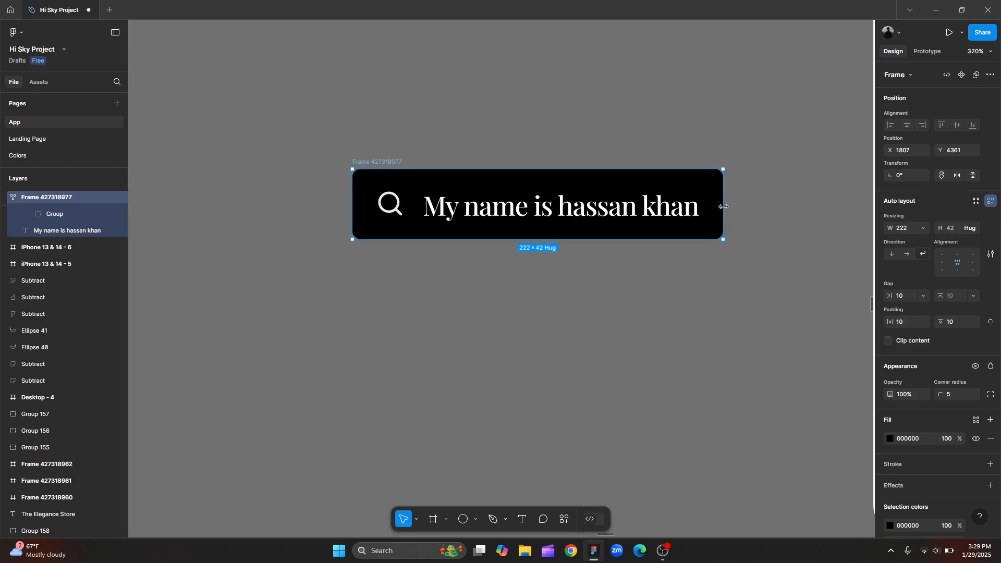
double_click(721, 207)
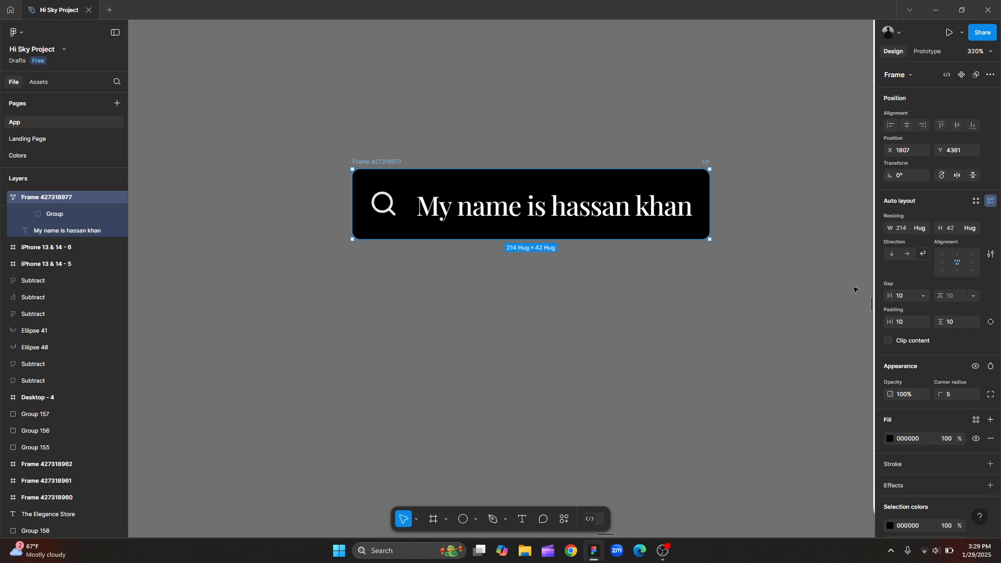
Try the black frame's auto layout in vertical direction and set it back to horizontal.
click(907, 255)
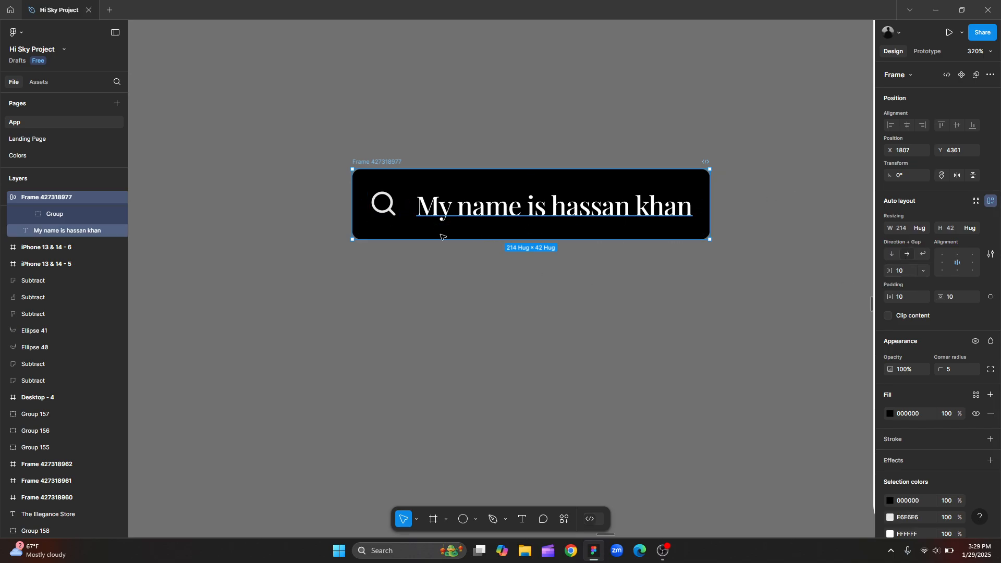
click(892, 258)
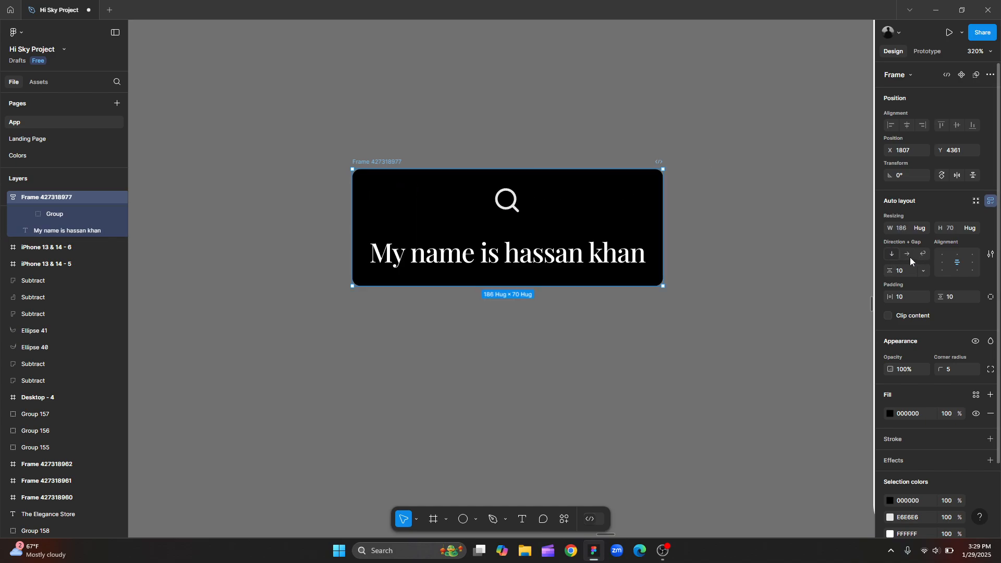
click(908, 257)
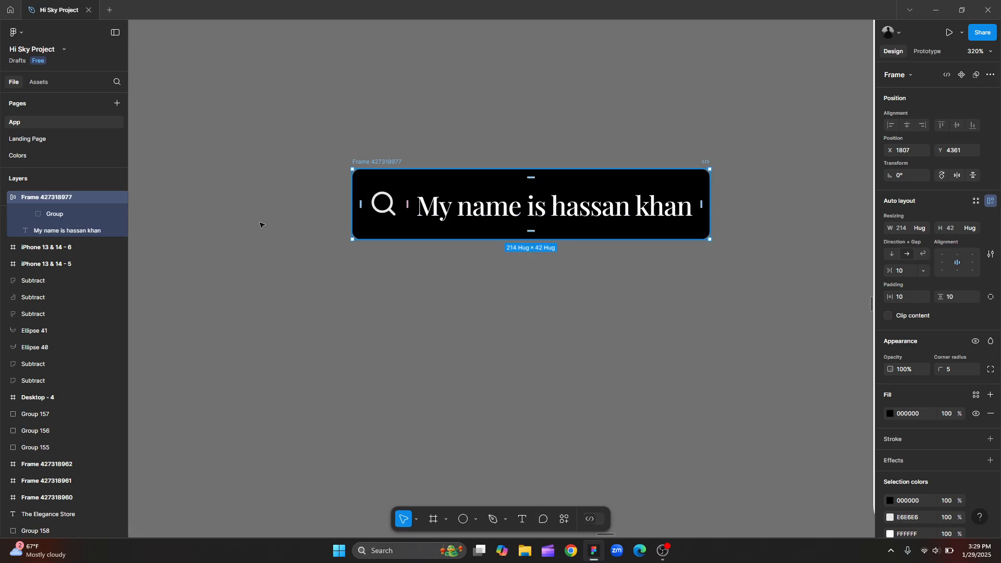
Reorder the black frame's contents so the search icon follows the text.
click(556, 211)
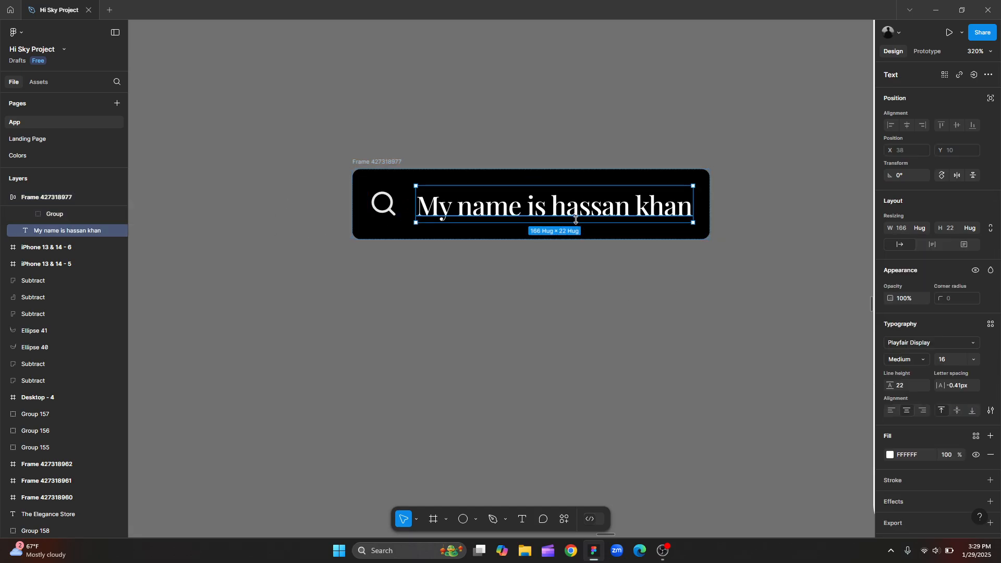
drag(557, 211, 499, 207)
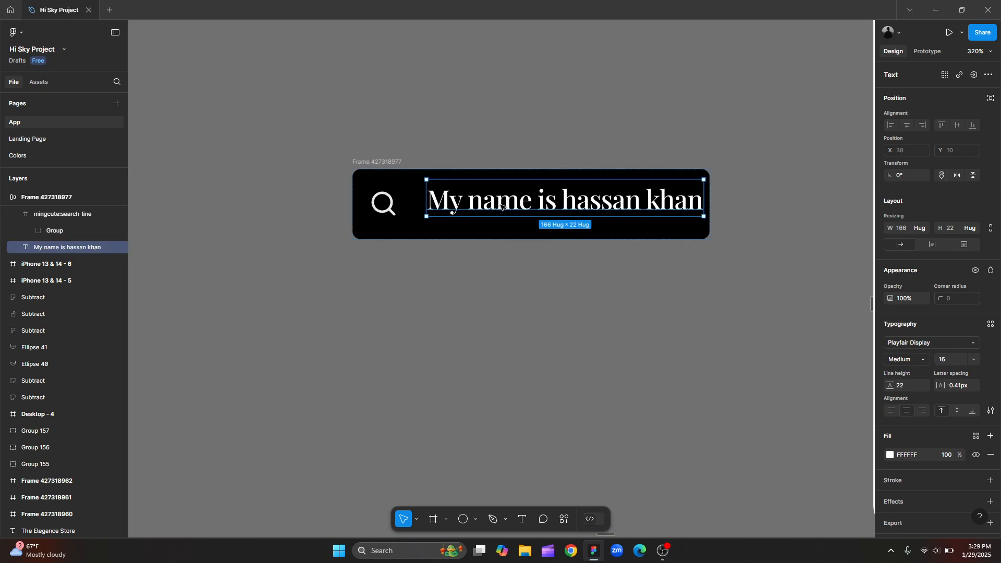
click(383, 210)
drag(554, 184, 580, 193)
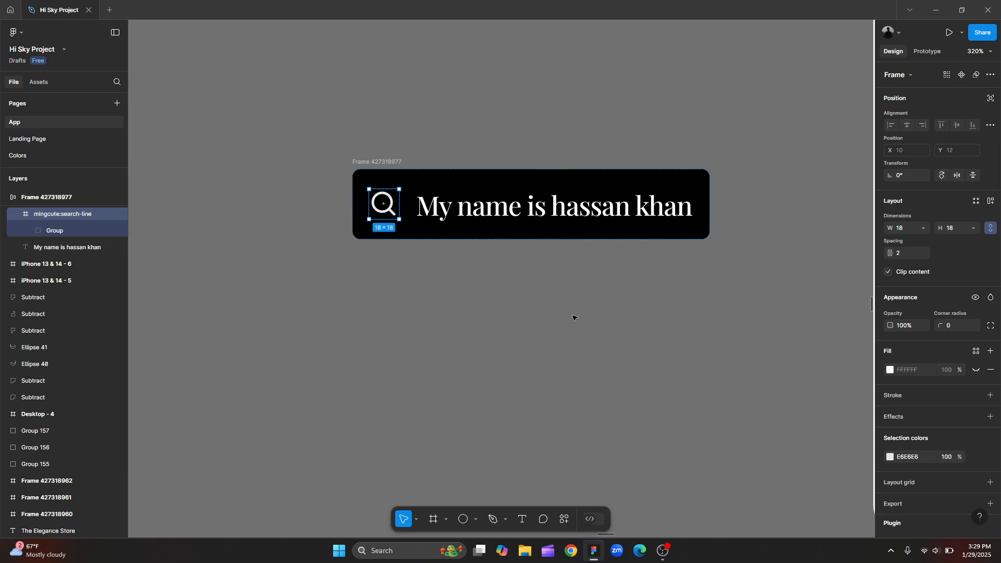
drag(391, 211, 665, 209)
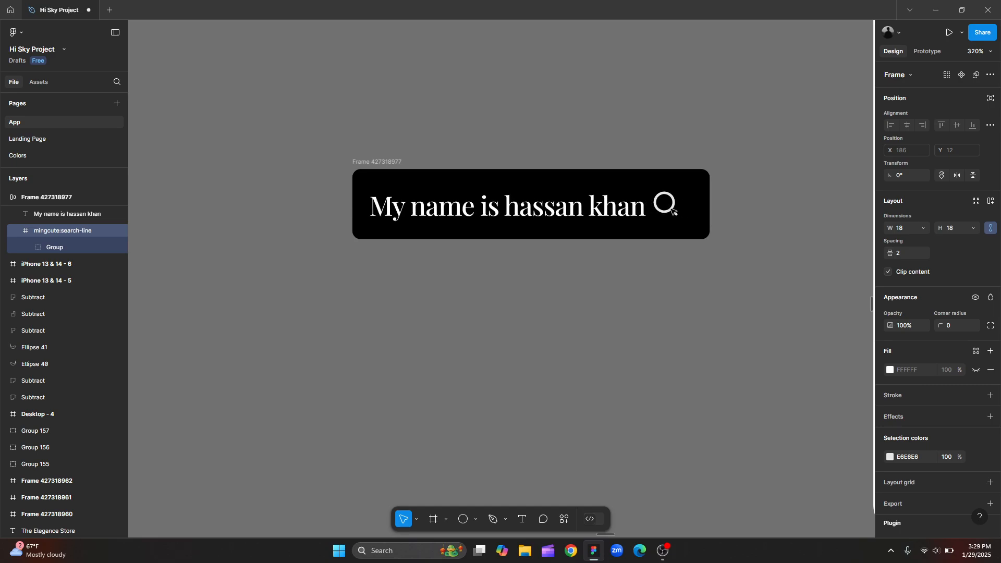
click(614, 358)
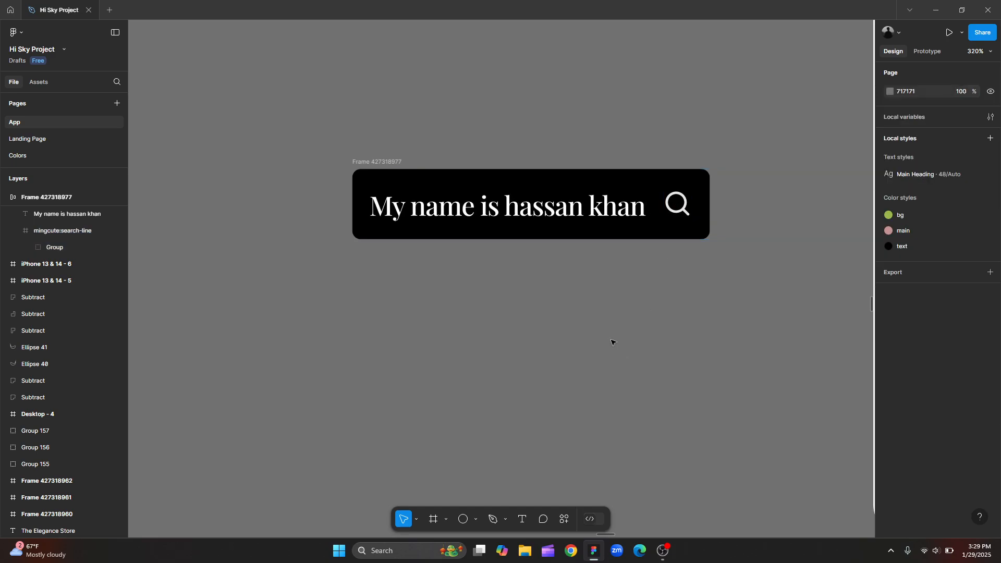
Try replacing the black frame's text with "ascascacasca" and undo the text change.
double_click(518, 200)
text(ascascacasca)
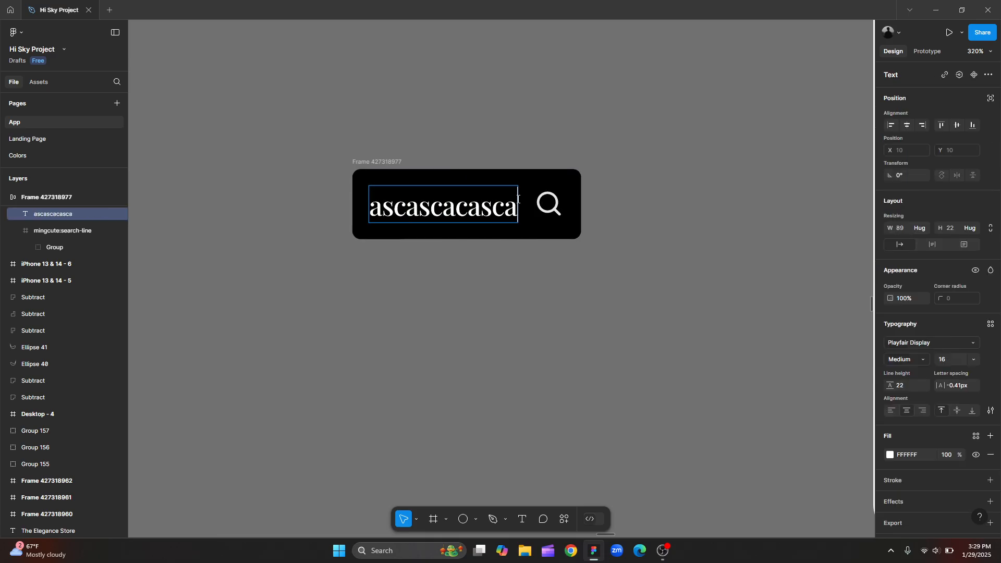
key(ctrl+z)
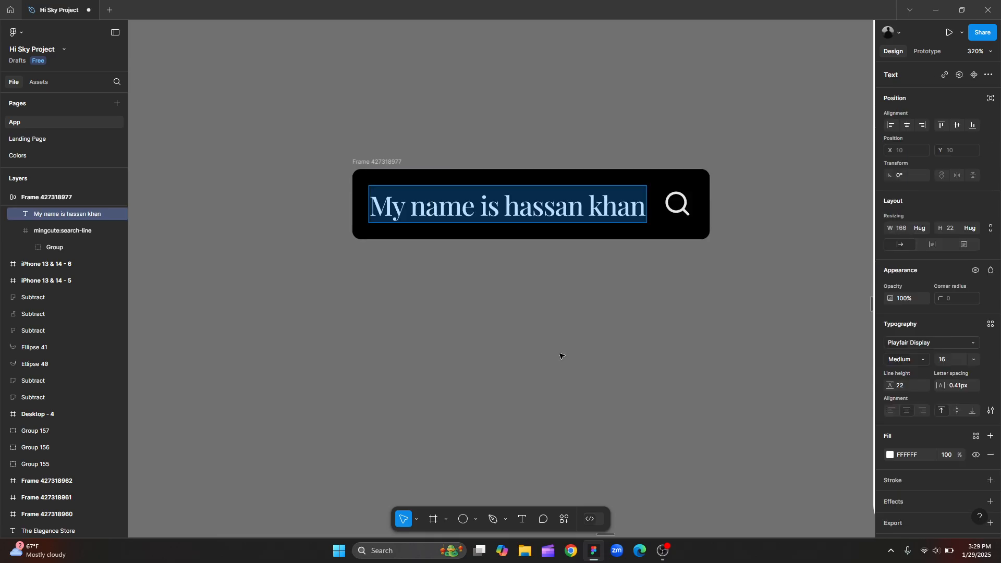
key(Escape)
Locate the three circular portraits beneath The Elegance Store logo on the canvas.
scroll(614, 354, down, 3)
click(636, 356)
scroll(635, 357, down, 3)
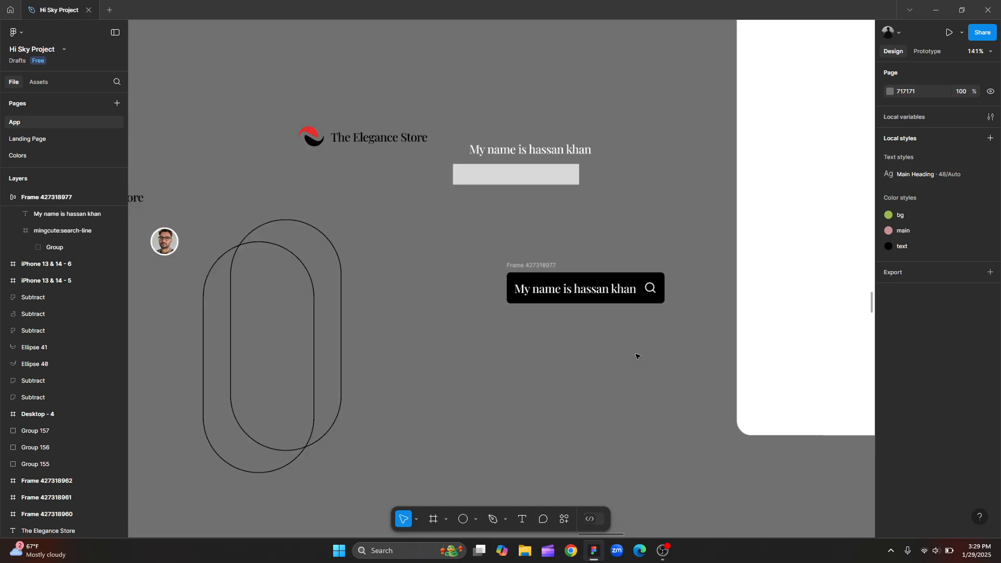
scroll(636, 357, down, 2)
scroll(635, 357, down, 3)
scroll(320, 335, up, 5)
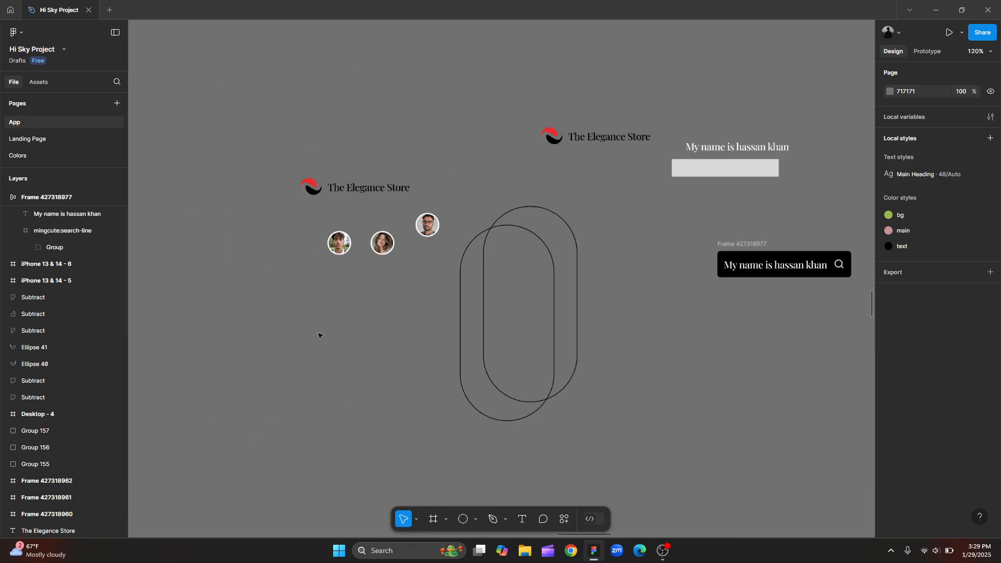
scroll(375, 335, up, 2)
scroll(376, 335, up, 5)
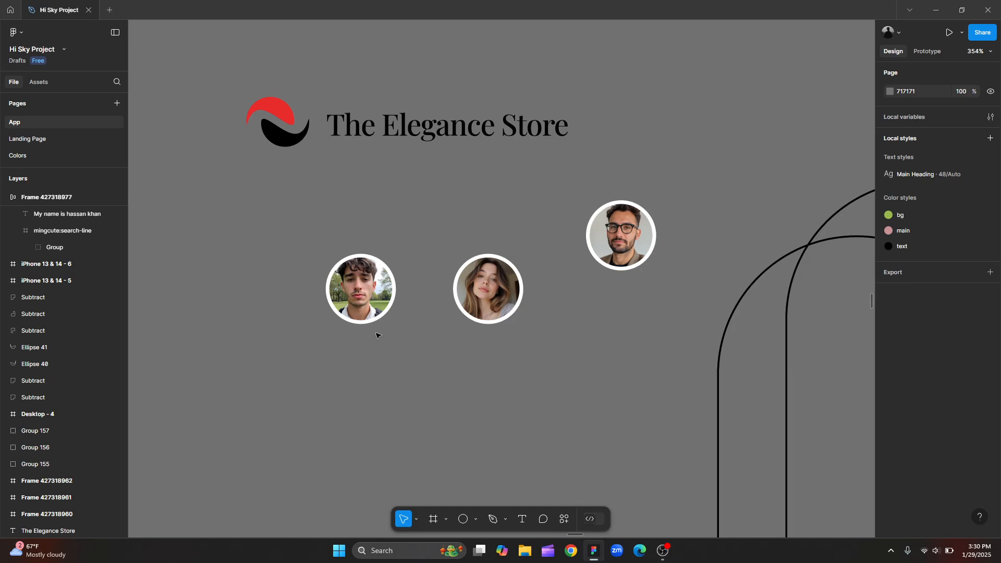
click(360, 323)
shift+click(488, 334)
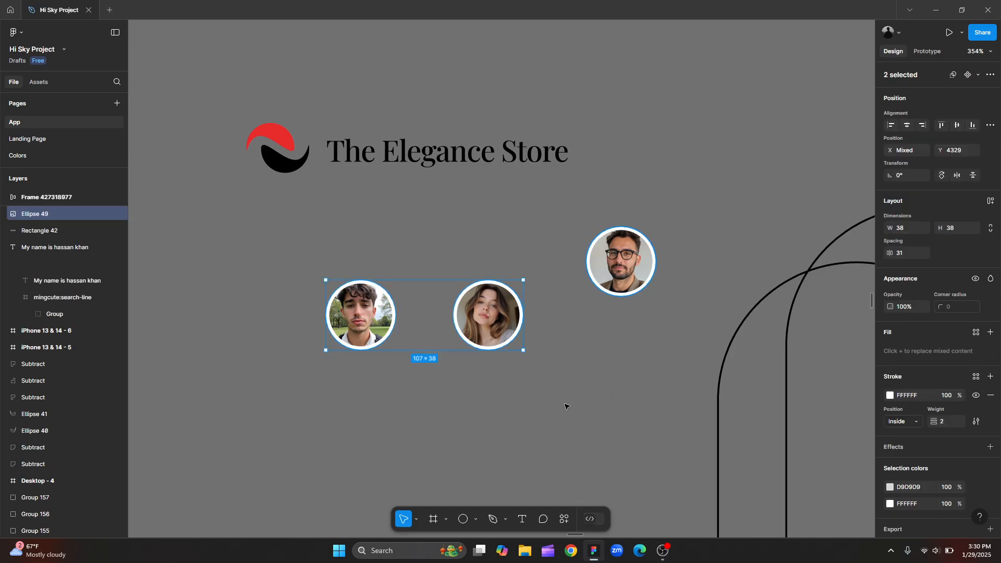
shift+click(618, 298)
key(ctrl+z)
scroll(265, 329, down, 1)
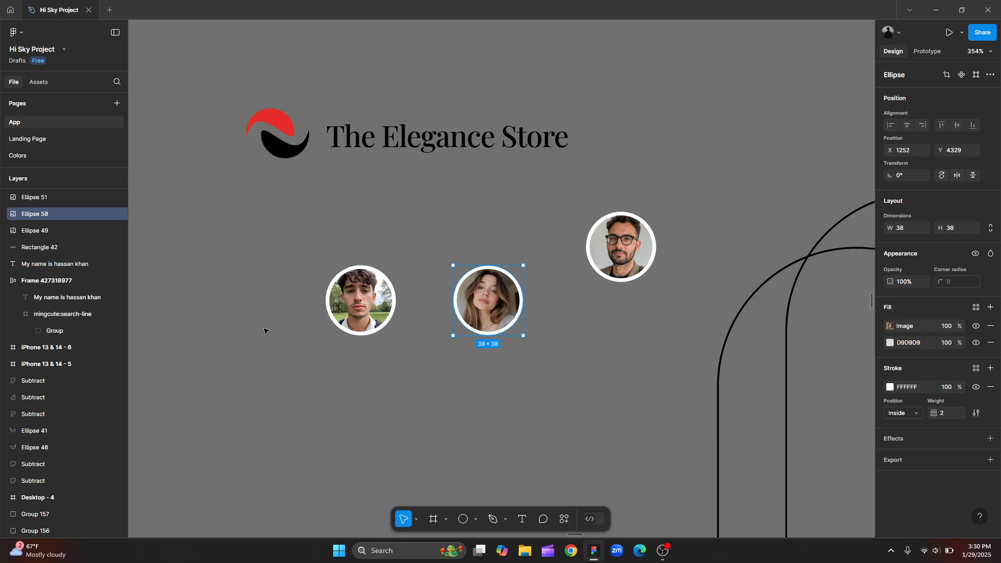
scroll(266, 330, down, 1)
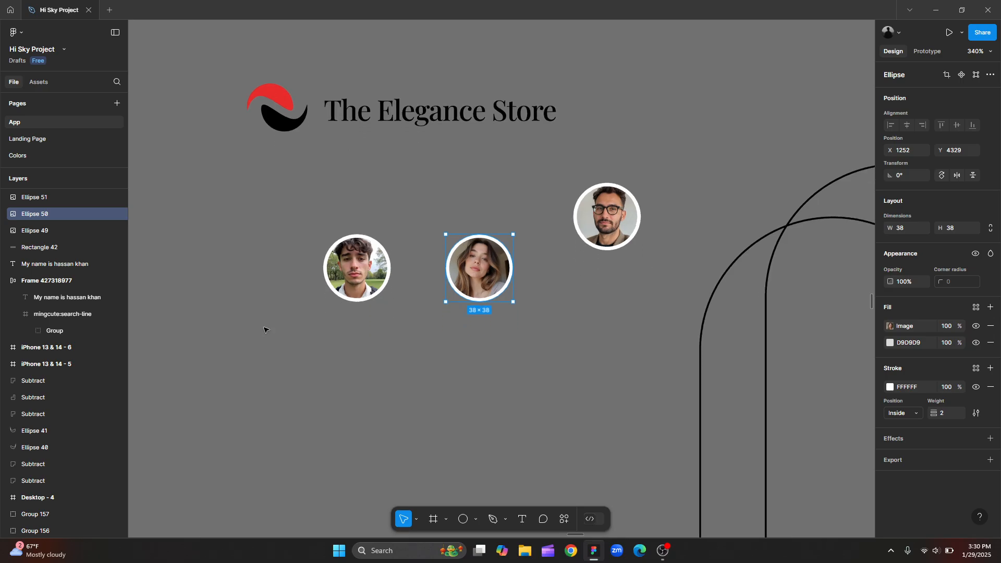
key(Escape)
scroll(237, 331, down, 5)
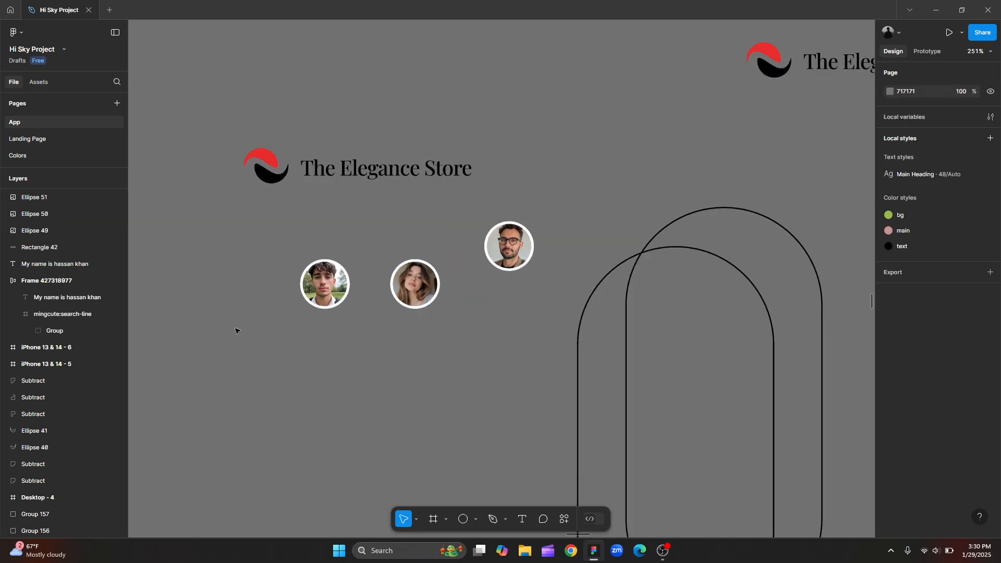
scroll(240, 330, down, 1)
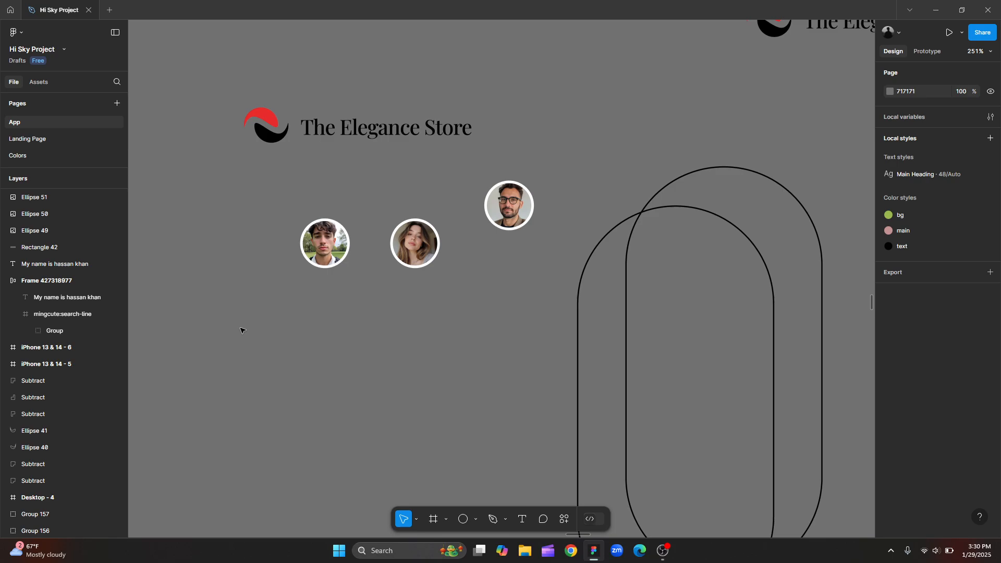
Move the woman's portrait down to about X 1260, Y 4353, and try further portrait moves before undoing them.
drag(412, 246, 423, 278)
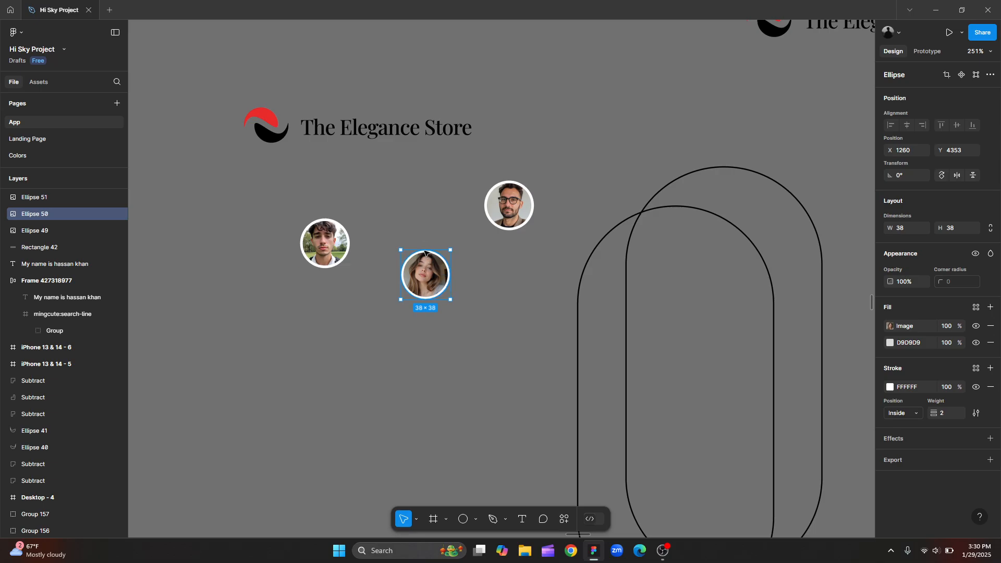
drag(425, 253, 405, 258)
drag(510, 217, 477, 263)
key(ctrl+z)
key(ctrl+z)
key(ctrl+z)
key(ctrl+z)
Wrap the three portraits in a horizontal auto layout frame and move it to about X 1024, Y 4346.
drag(239, 169, 511, 312)
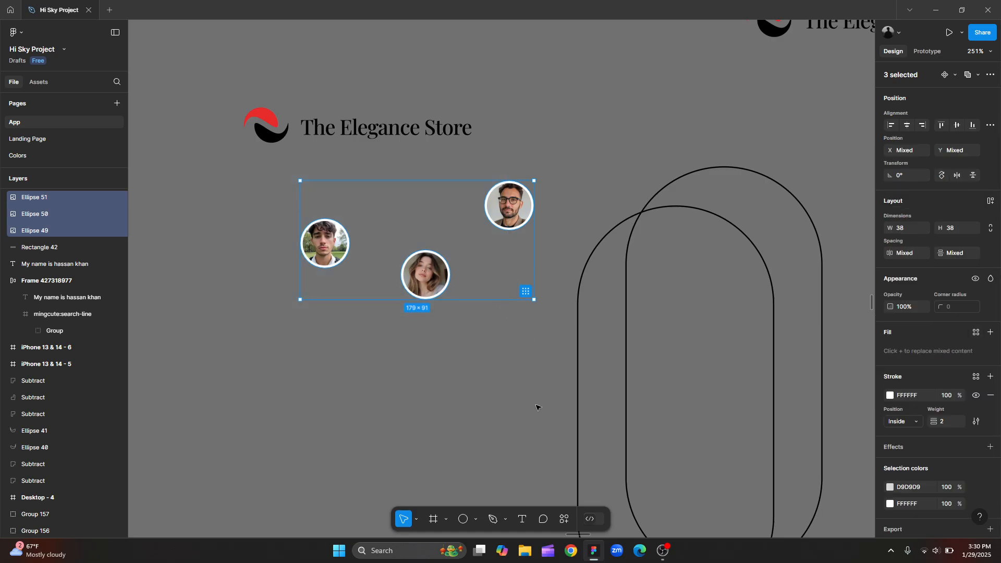
key(shift+a)
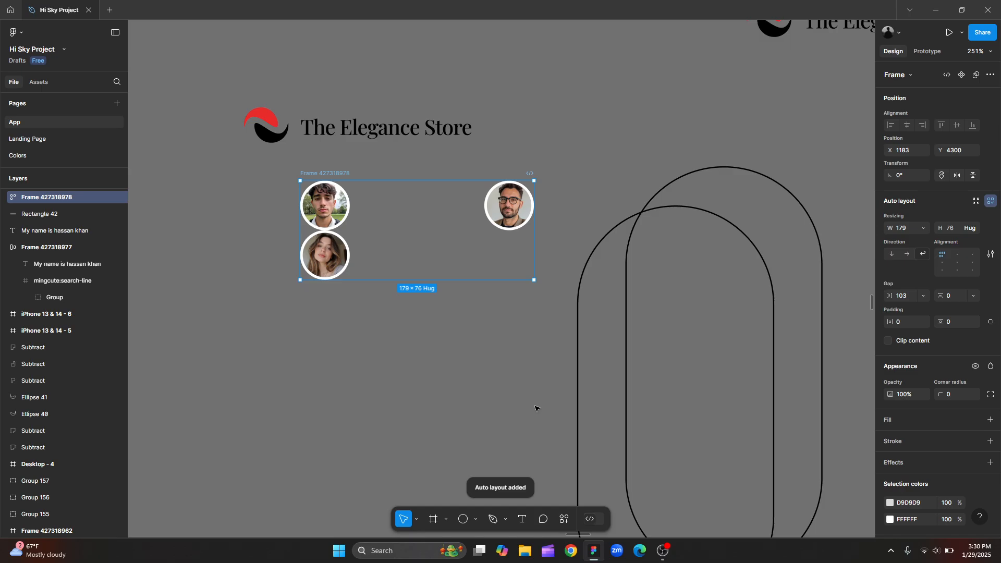
click(904, 256)
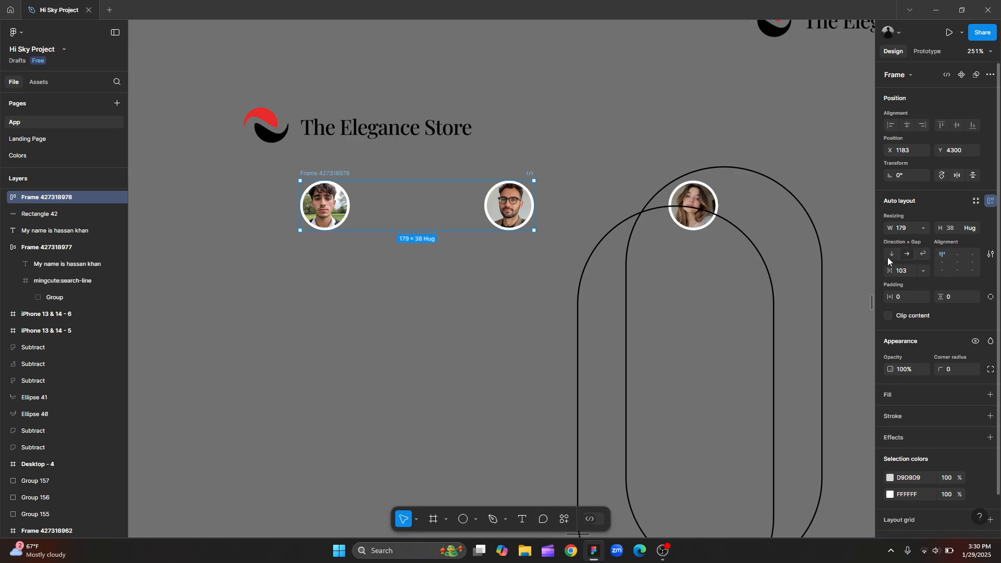
scroll(482, 261, down, 2)
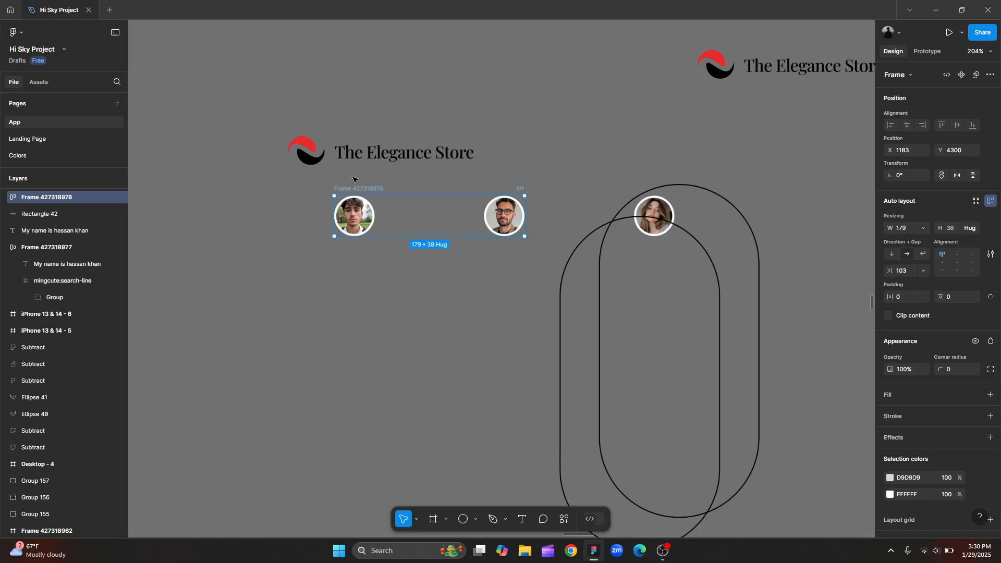
drag(271, 219, 187, 240)
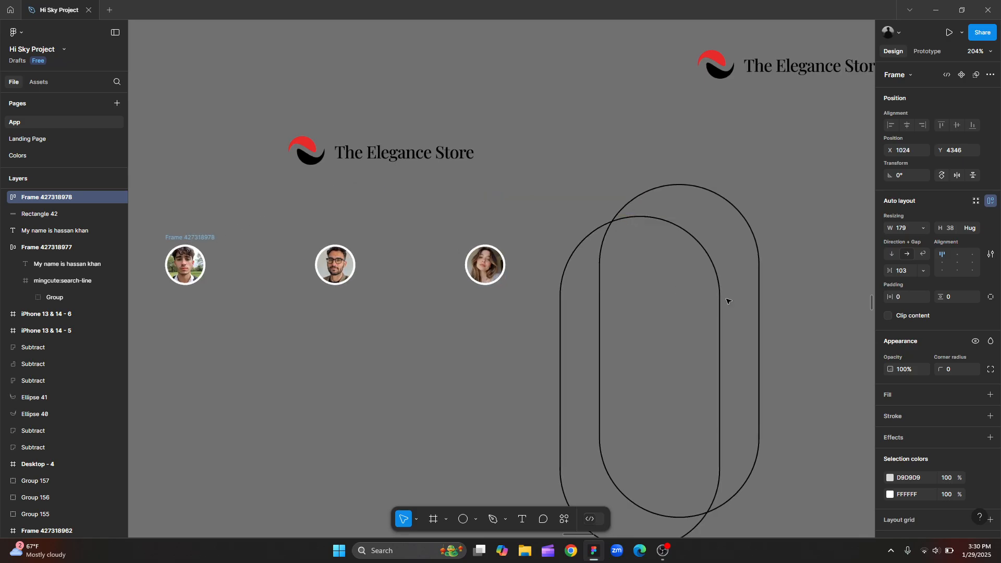
Try vertical and horizontal directions on the portrait frame, reduce its gap to 31 and move it to about X 1124, Y 4329.
click(892, 255)
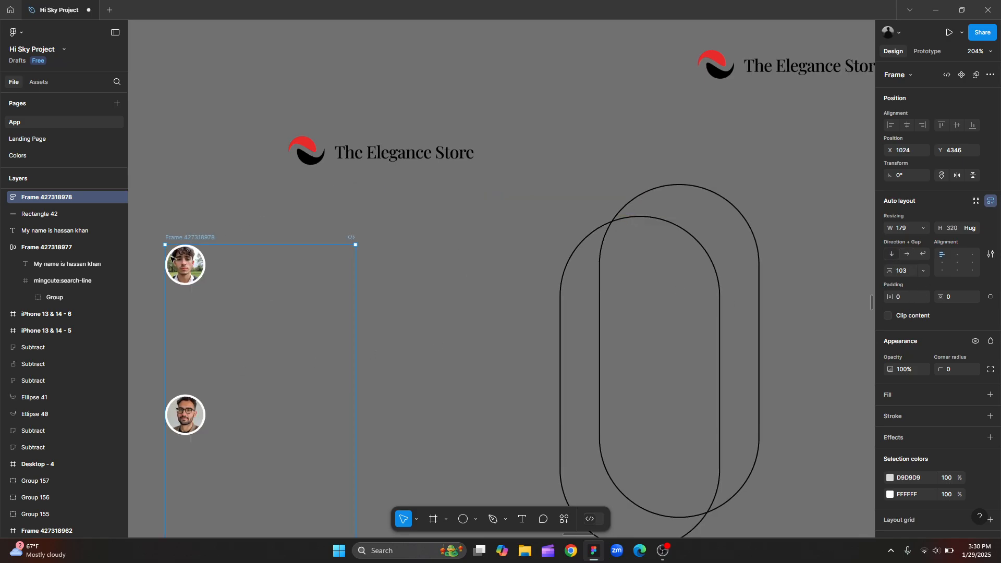
click(906, 254)
drag(891, 273, 818, 277)
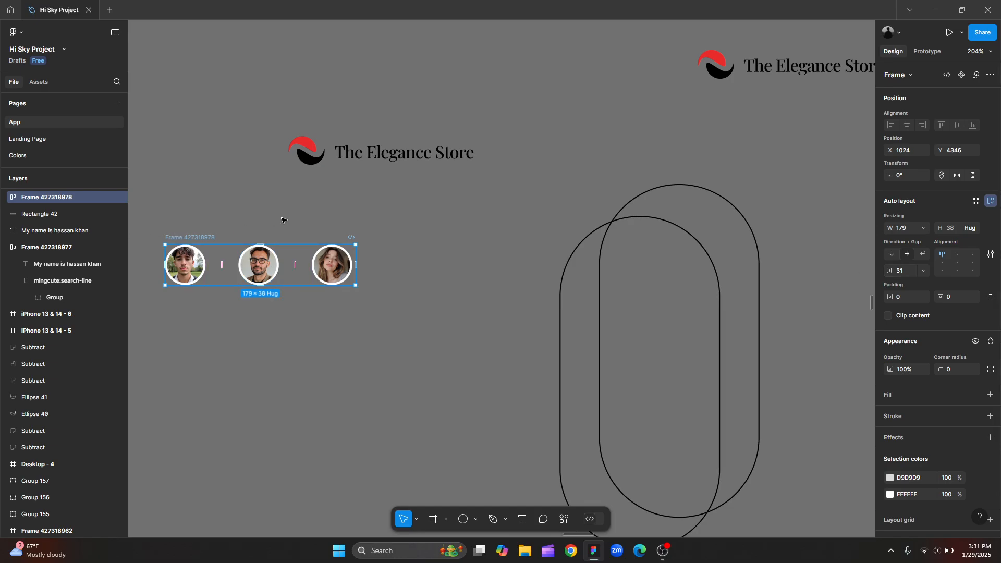
drag(177, 237, 283, 220)
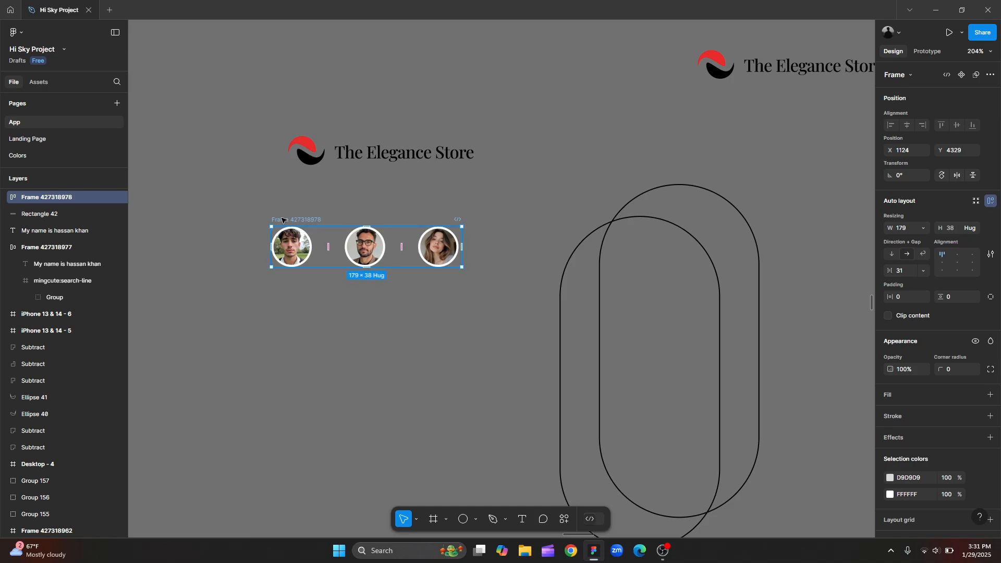
Undo the portrait frame's layout changes and moves, back to three separate, unframed portraits.
key(ctrl+z)
key(ctrl+z)
key(ctrl+z)
key(ctrl+z)
key(ctrl+z)
key(ctrl+z)
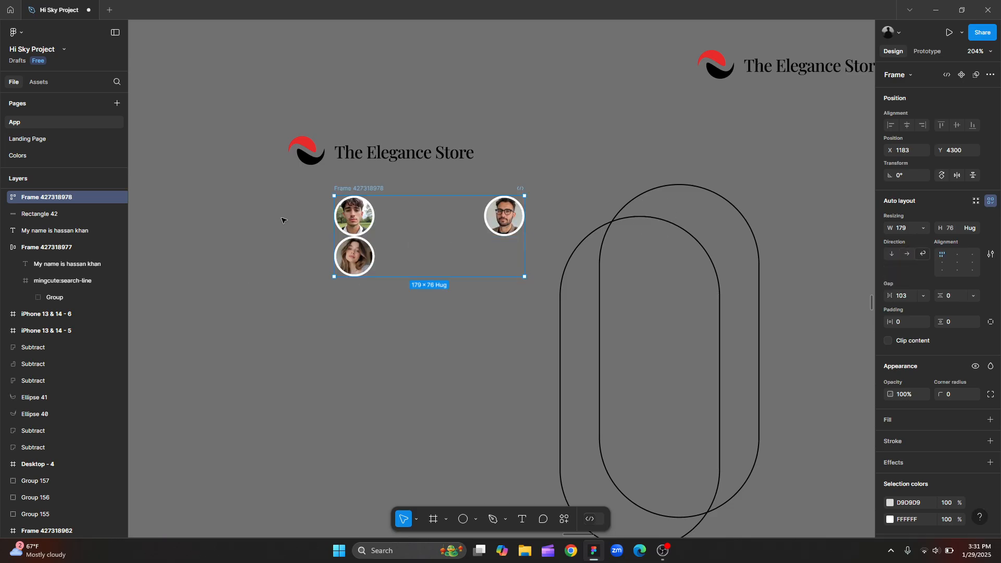
key(ctrl+z)
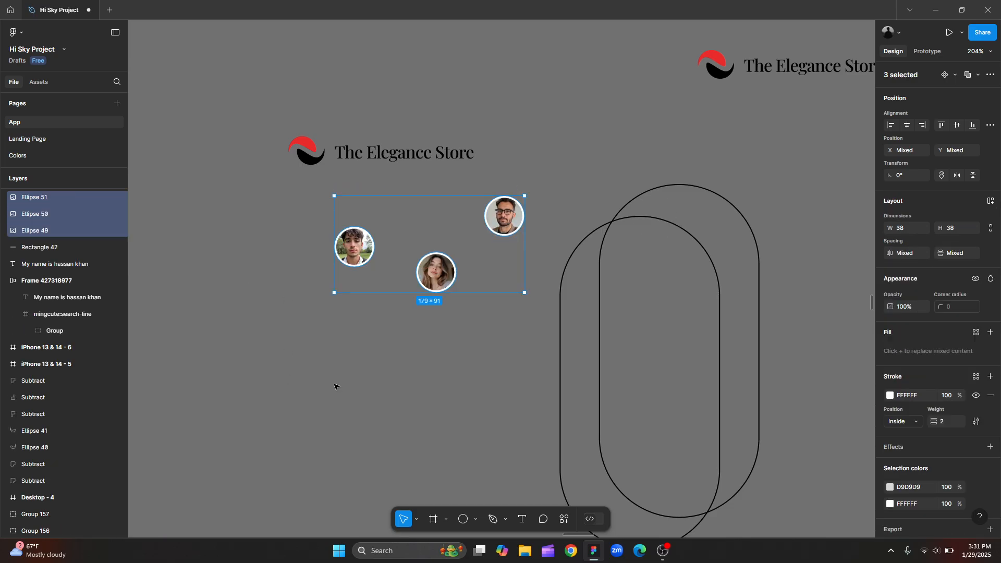
Select the two men's portraits together and examine the spacing between them.
scroll(367, 372, up, 2)
click(367, 373)
scroll(366, 373, up, 1)
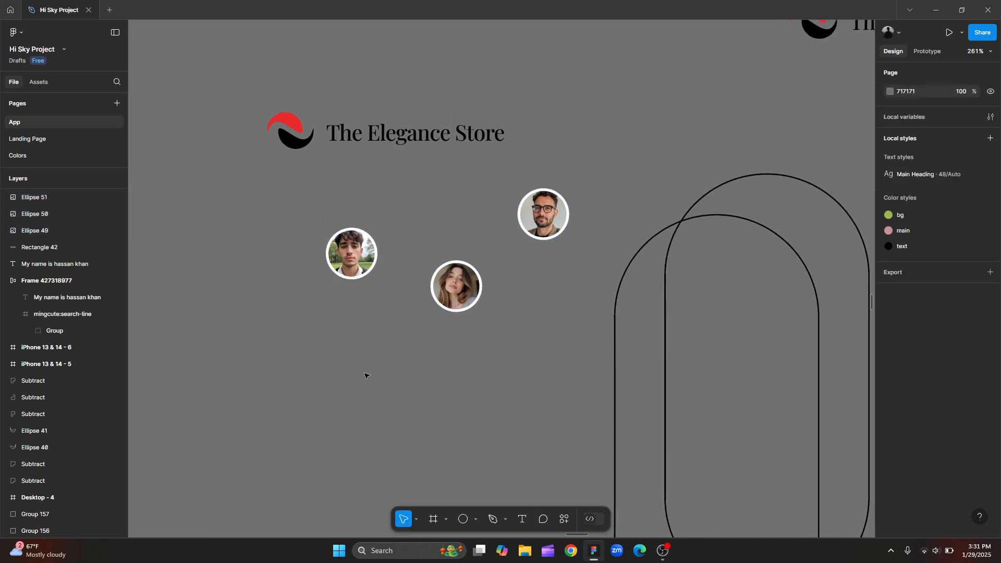
click(349, 275)
shift+click(541, 222)
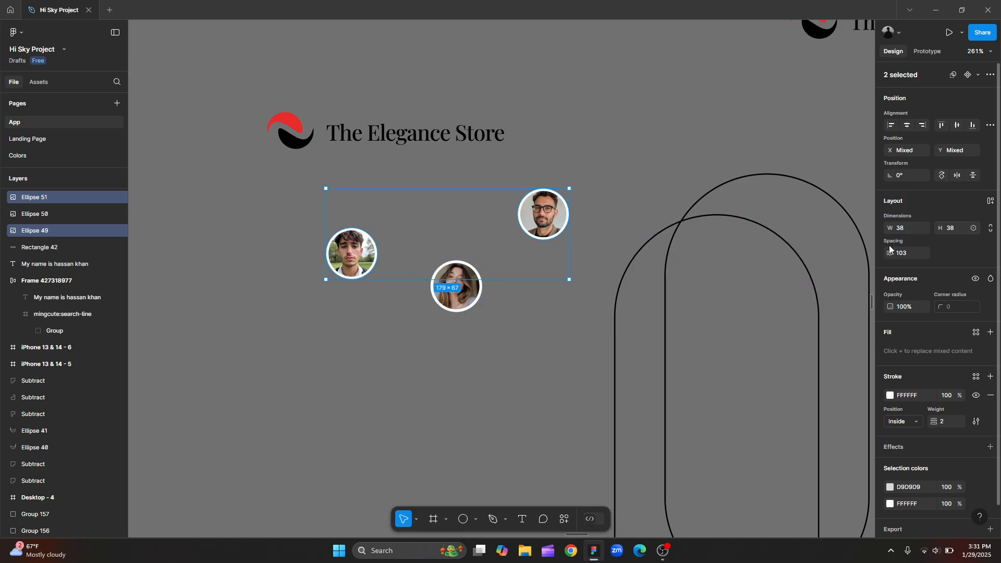
click(443, 358)
Wrap the three portraits in an auto layout frame and narrow the frame to a width of about 157.
scroll(444, 357, up, 1)
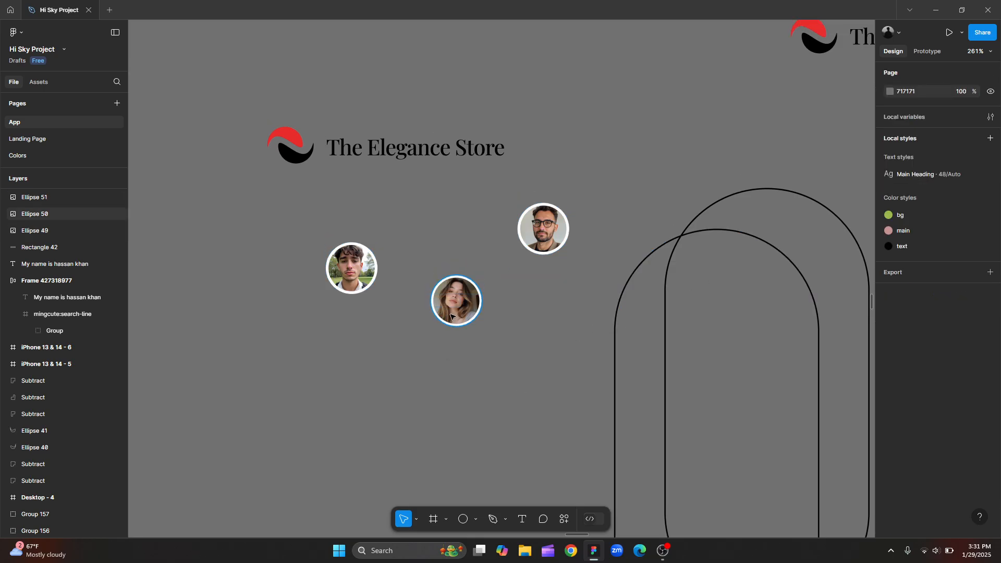
scroll(403, 222, down, 2)
drag(319, 206, 551, 319)
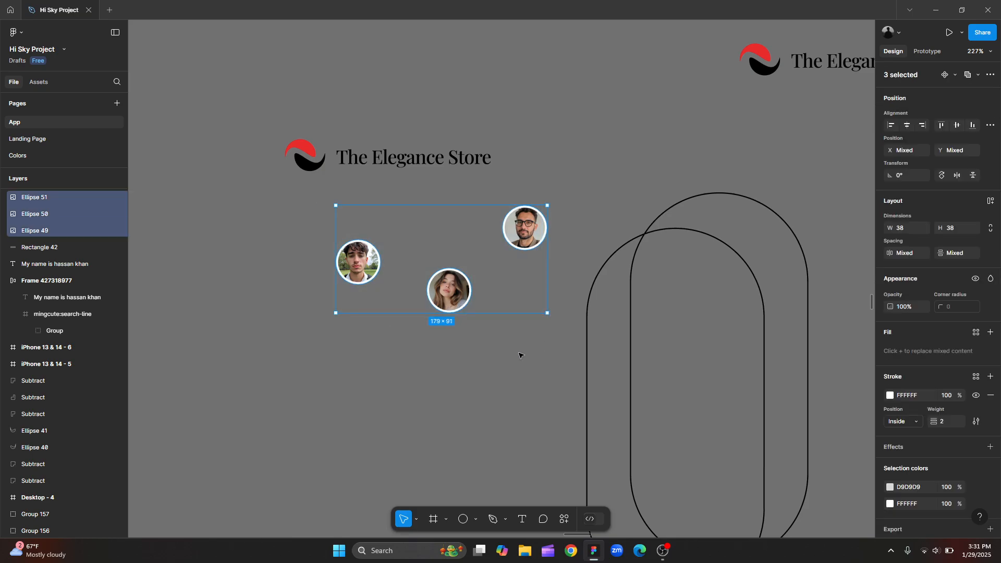
key(shift+a)
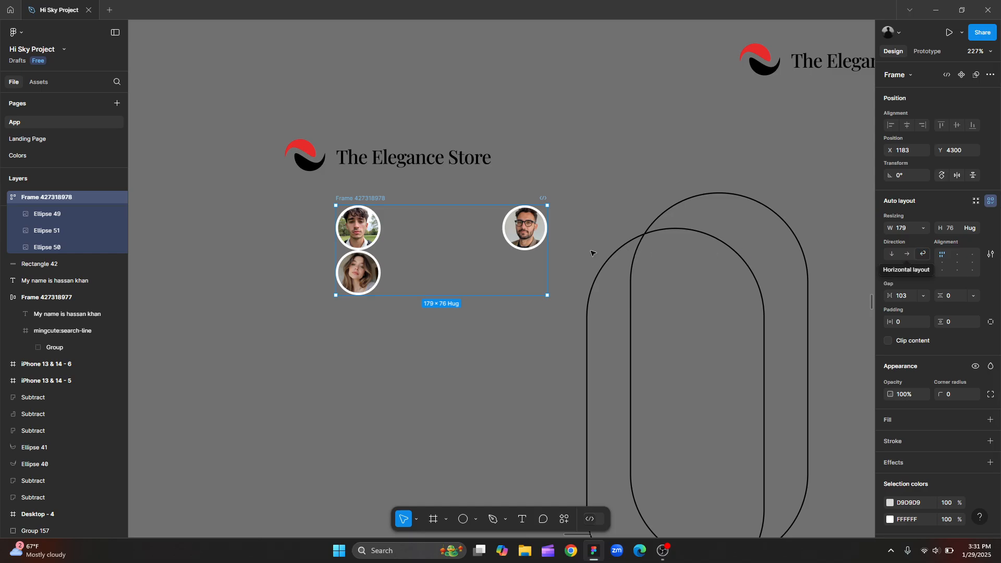
drag(497, 252, 514, 265)
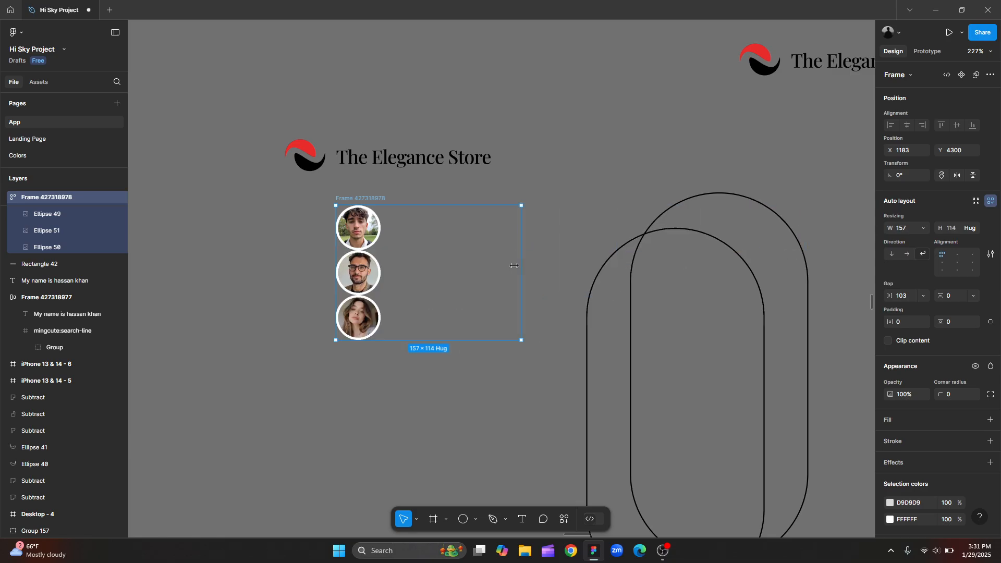
Set the portrait frame to horizontal layout with a width of 320, trying the vertical direction as well.
click(906, 254)
drag(516, 234, 715, 235)
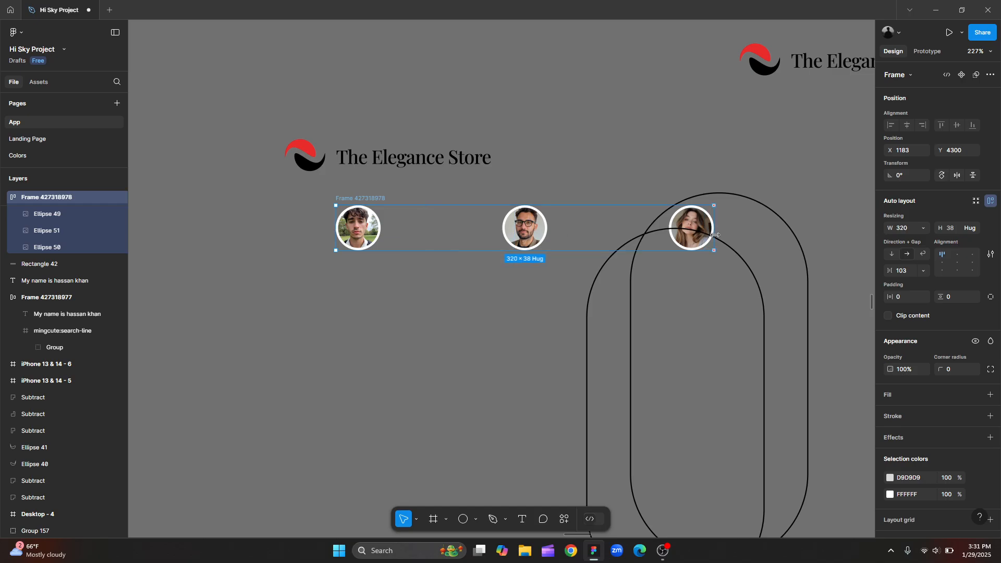
click(891, 254)
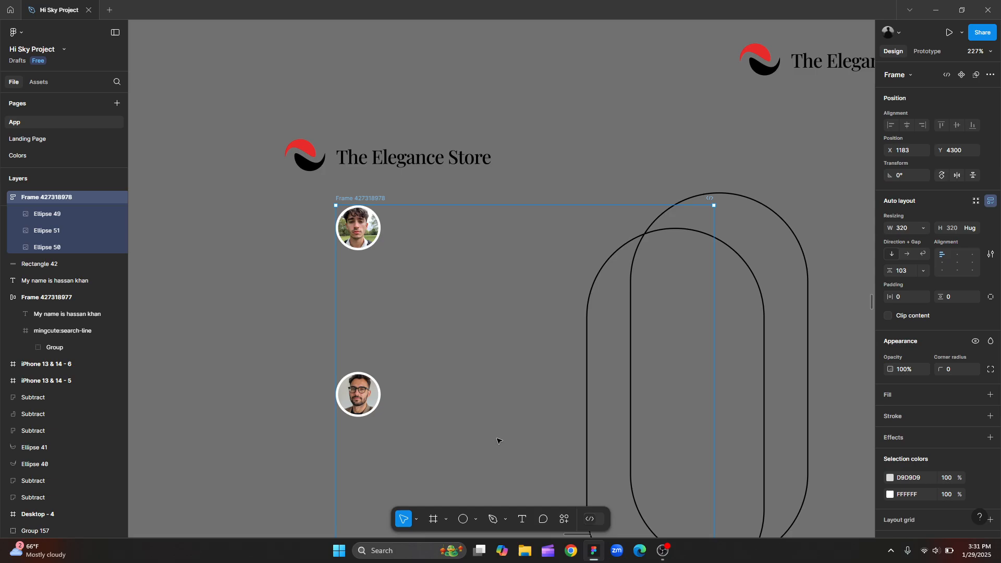
click(906, 255)
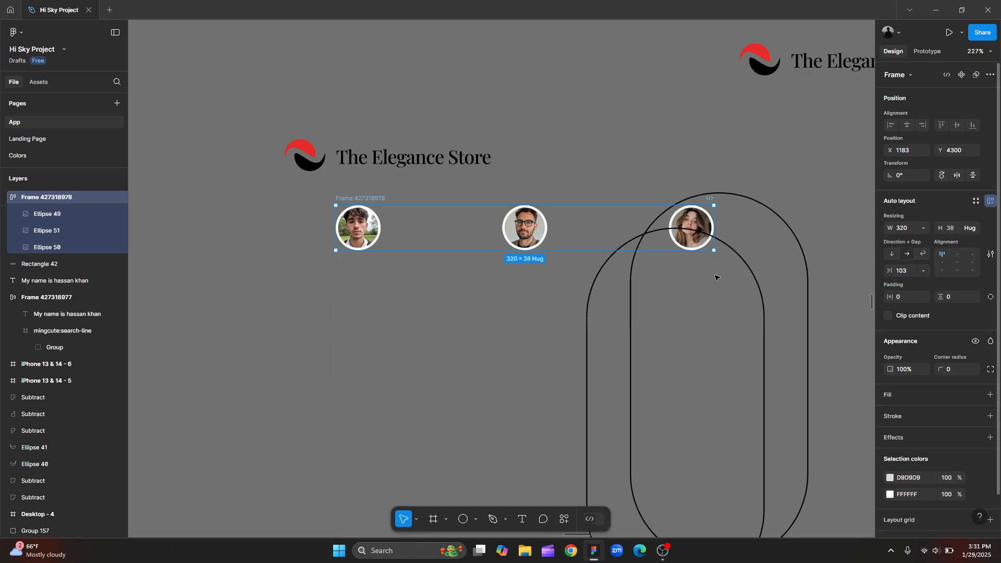
Reduce the gap between the three portraits to 17 and make the frame's width hug its contents.
drag(892, 272, 712, 217)
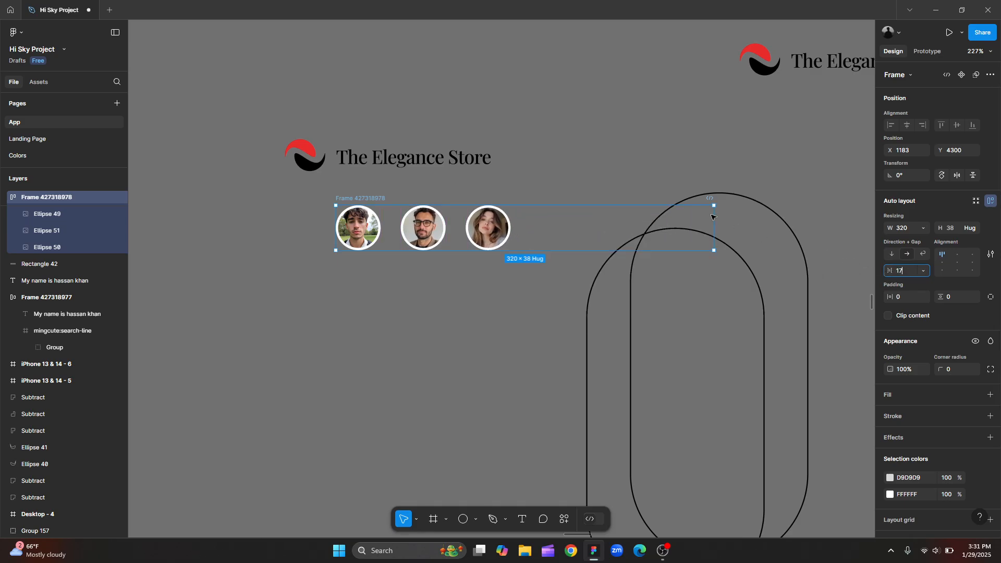
double_click(713, 218)
click(463, 306)
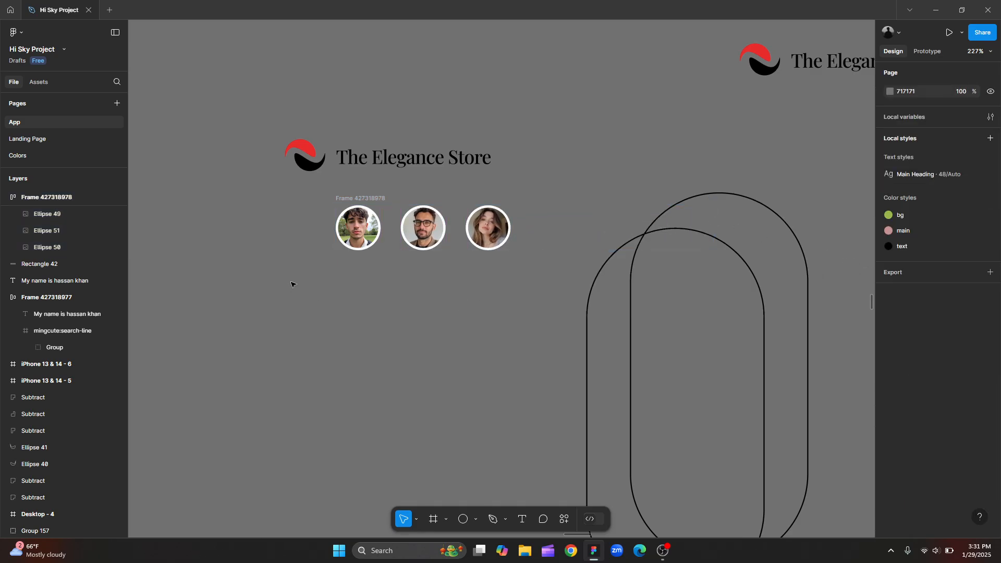
Center-align the portraits within their frame and move the frame to about X 1144, Y 4333.
ctrl+scroll(290, 284, up, 3)
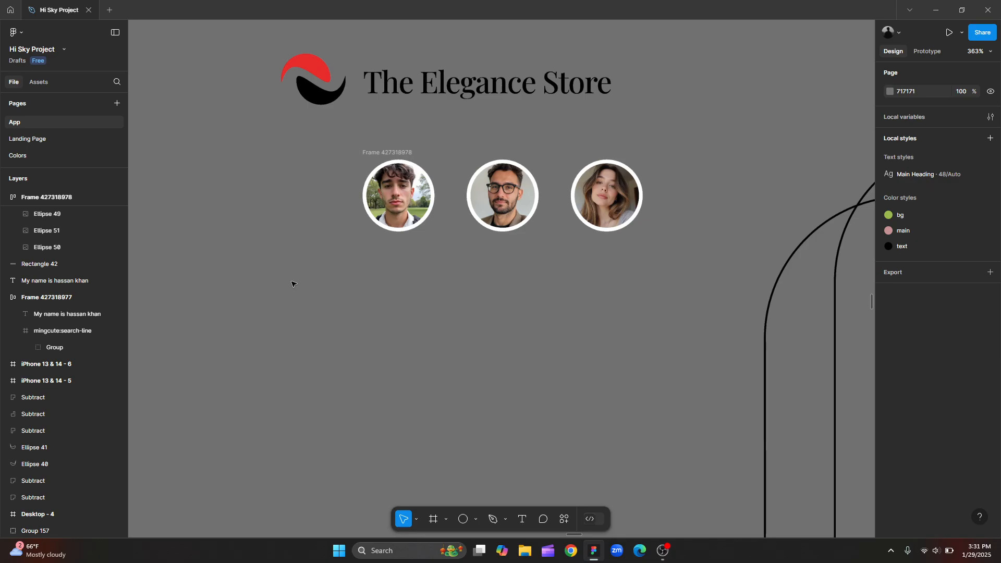
click(381, 199)
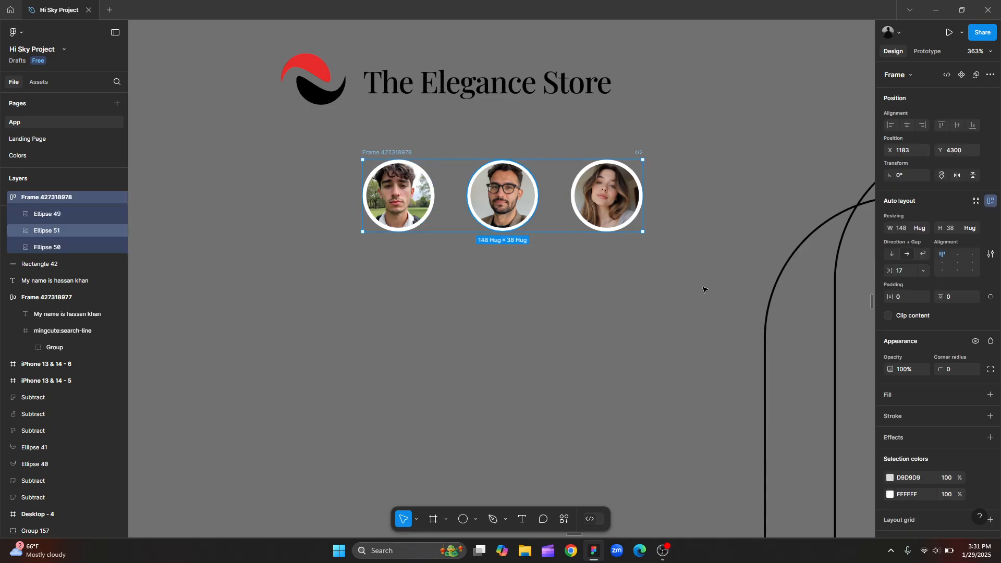
click(957, 262)
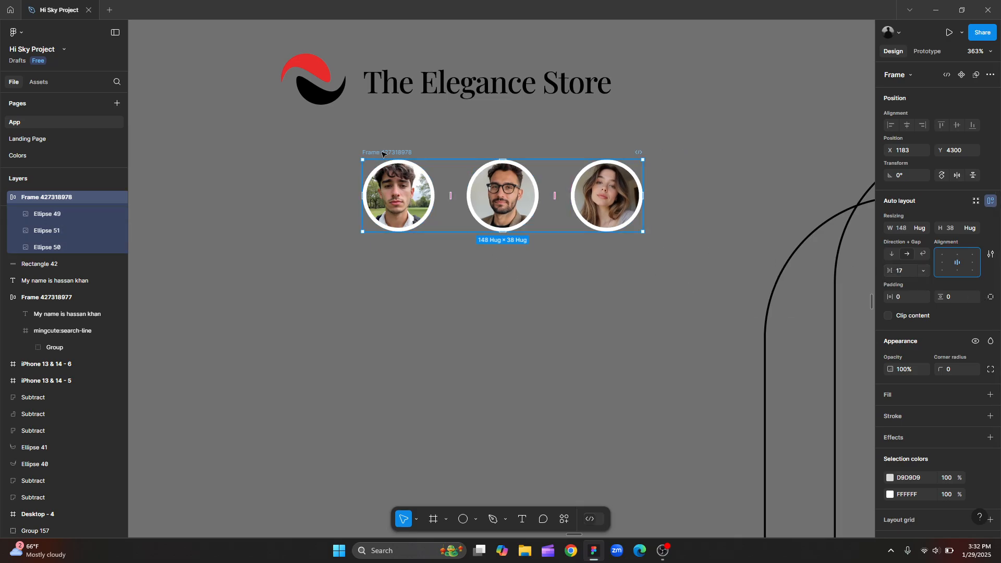
drag(363, 152, 284, 209)
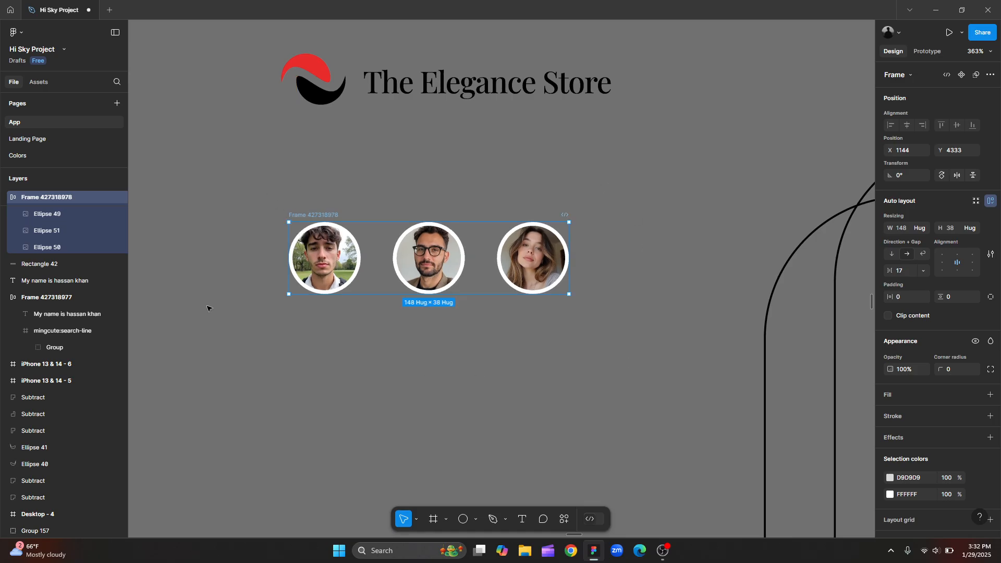
Give the portrait frame a white FFFFFF fill with 32 horizontal and 16 vertical padding.
click(990, 395)
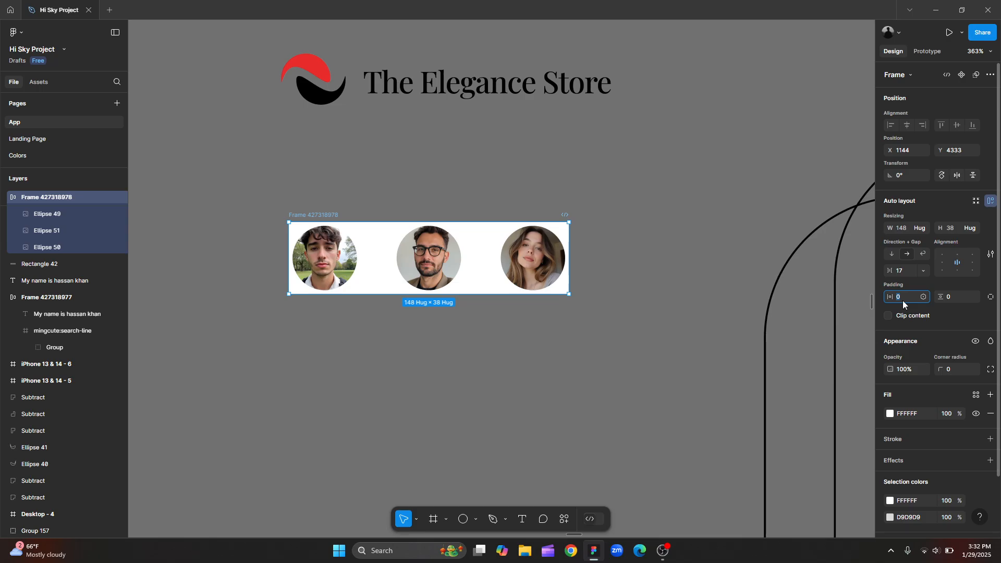
text(32)
click(953, 296)
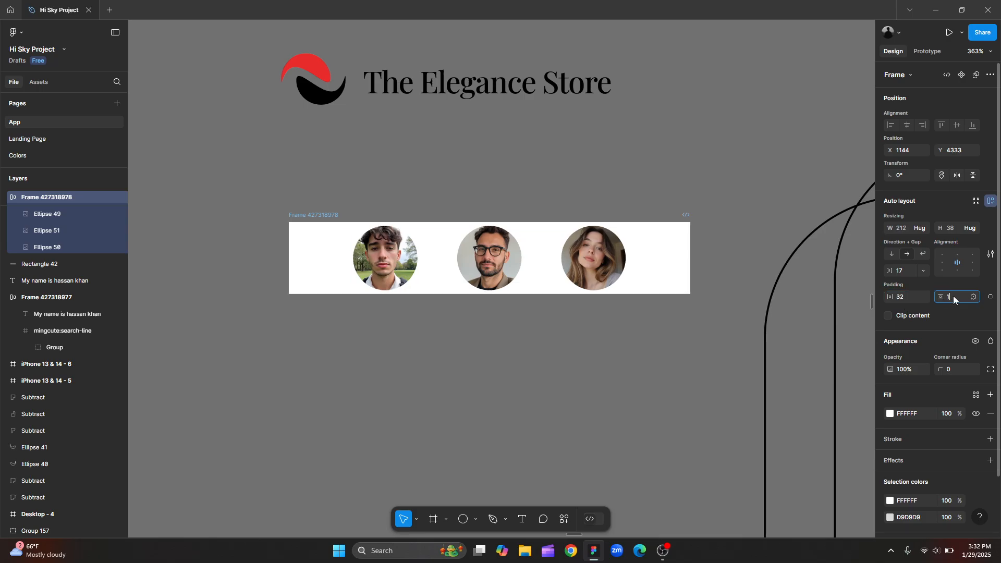
text(16)
key(Return)
click(736, 357)
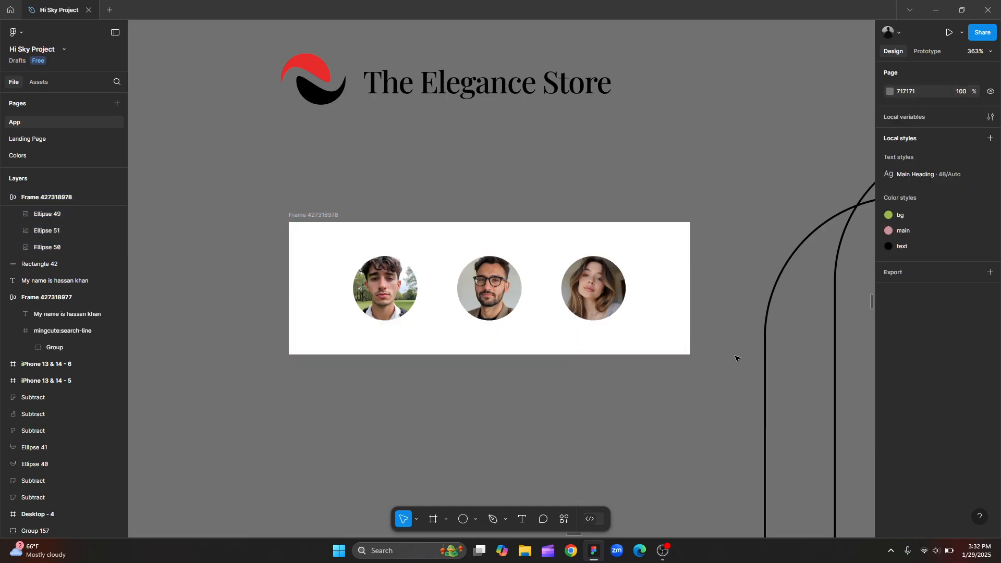
Set the portrait frame's corner radius to 5 and its fill color to 000000.
click(322, 211)
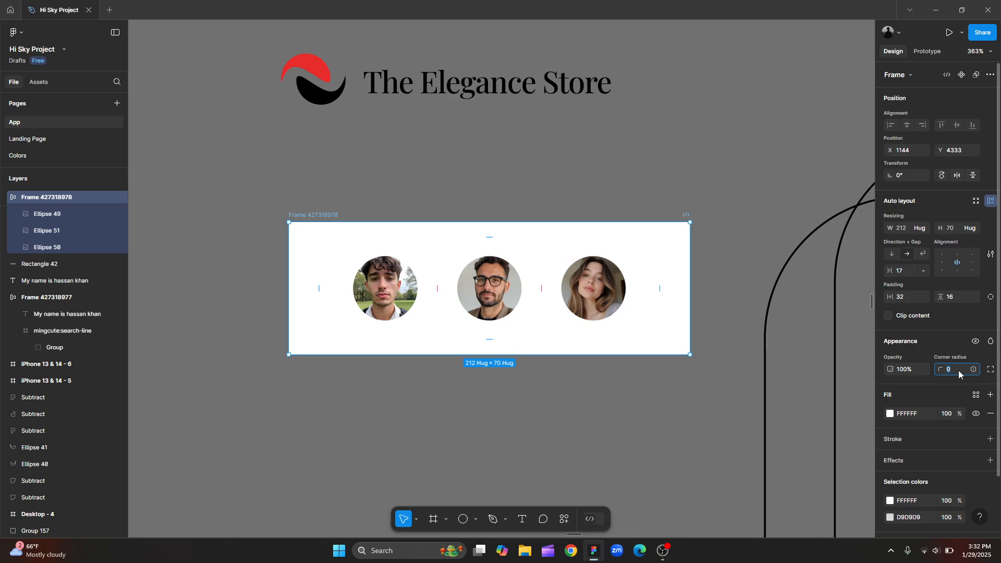
text(5)
click(890, 413)
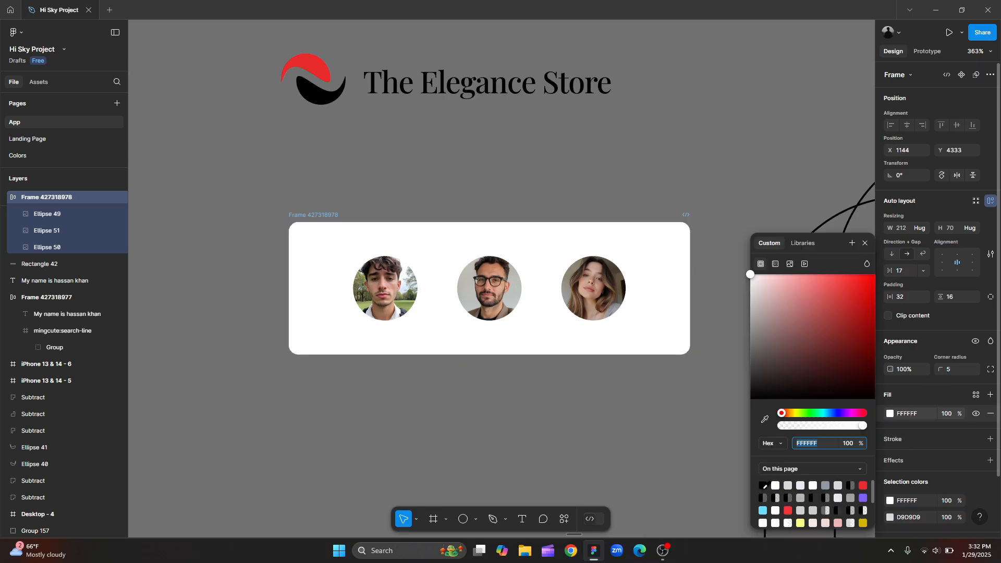
text(000000)
key(Return)
click(423, 363)
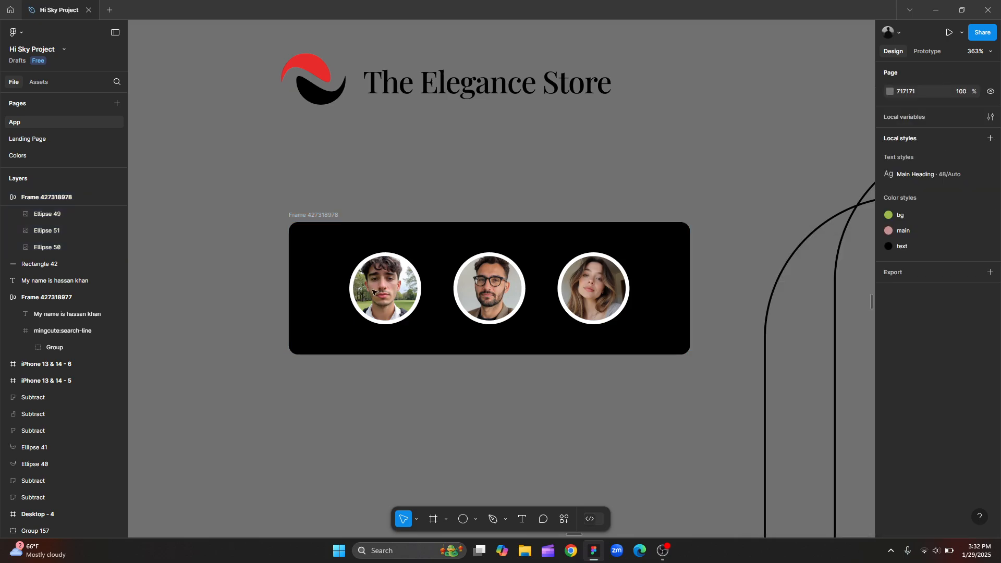
click(392, 281)
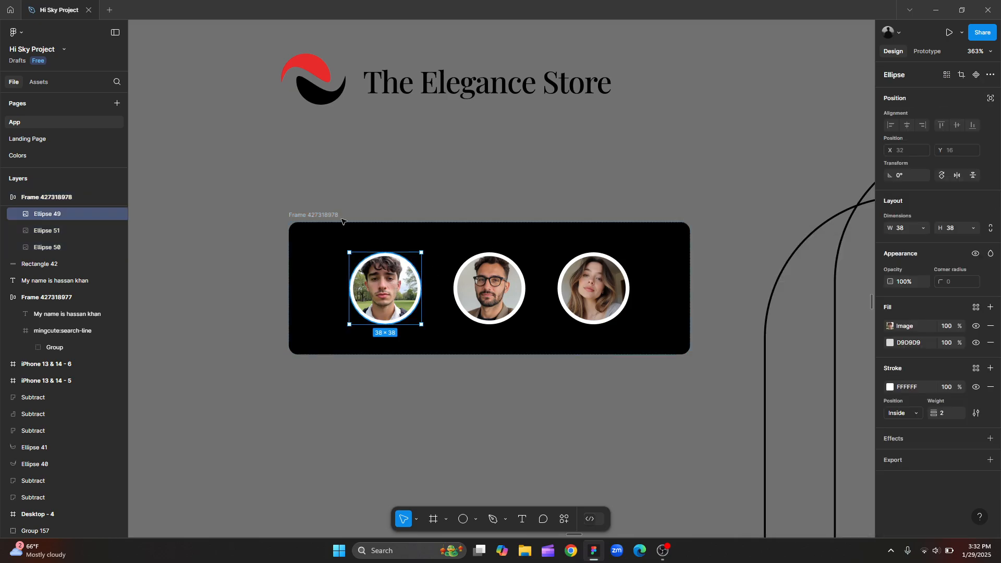
click(314, 214)
click(467, 294)
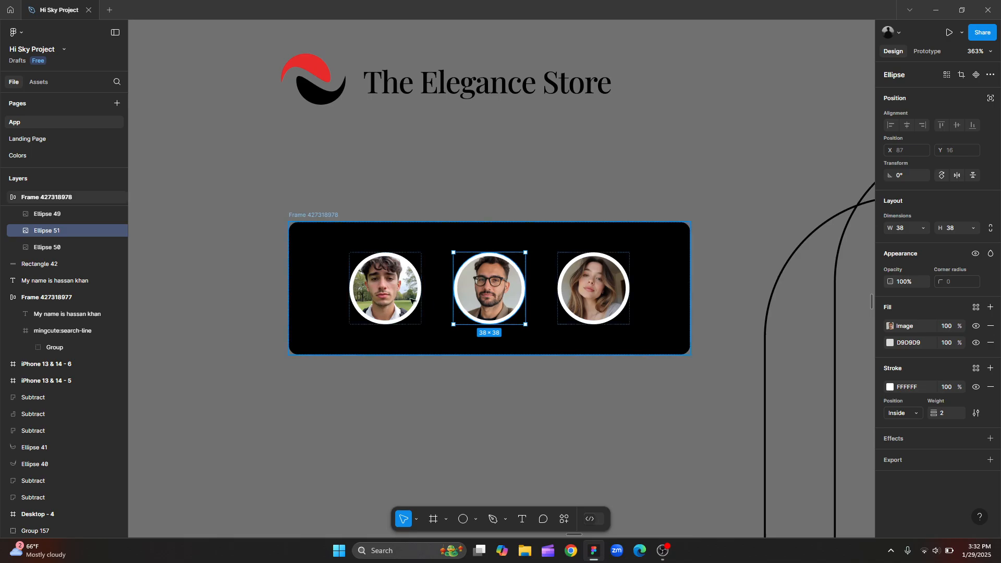
shift+click(410, 302)
shift+click(589, 300)
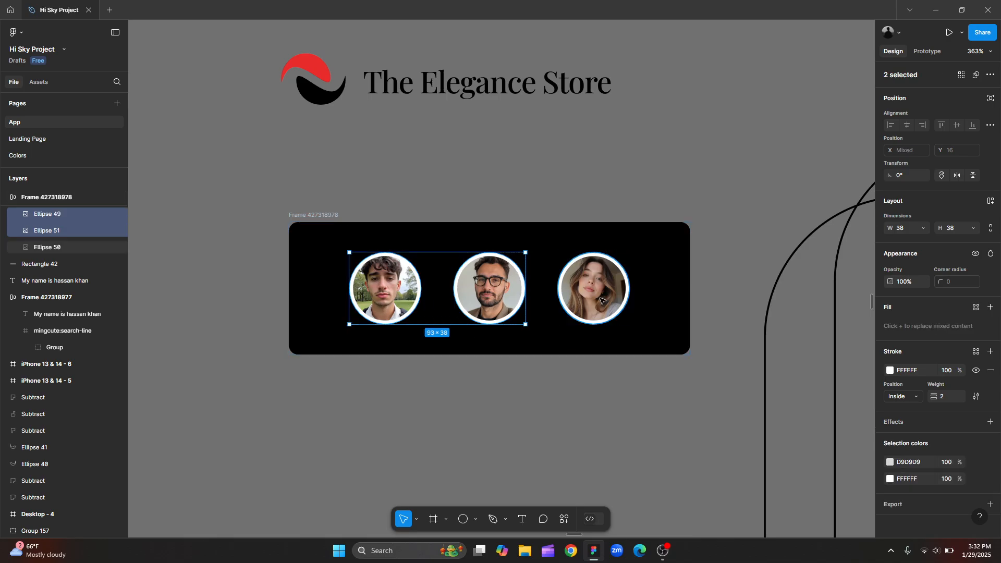
click(702, 194)
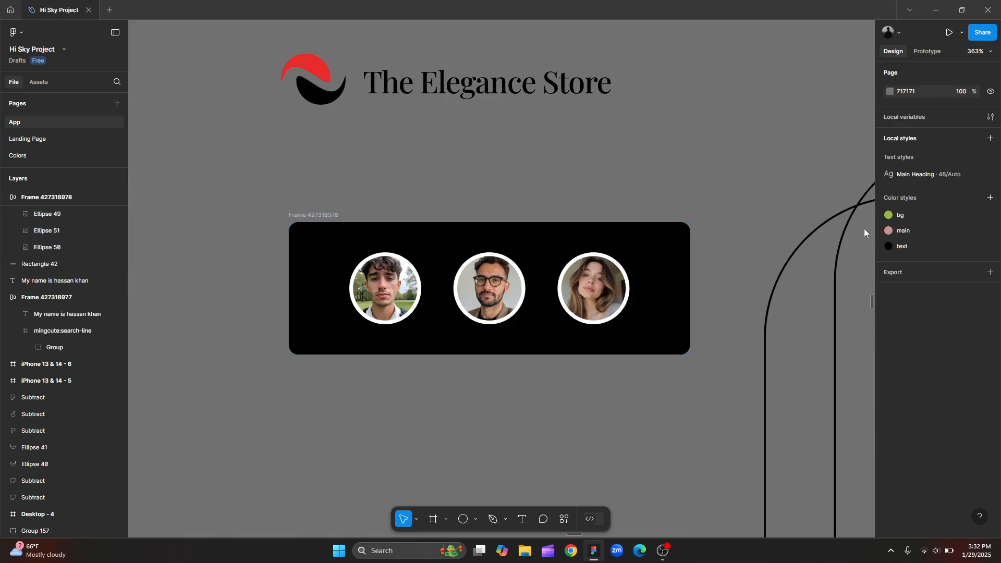
Review the canvas stacking options in the portrait frame's auto layout settings, choosing Last on top.
click(990, 257)
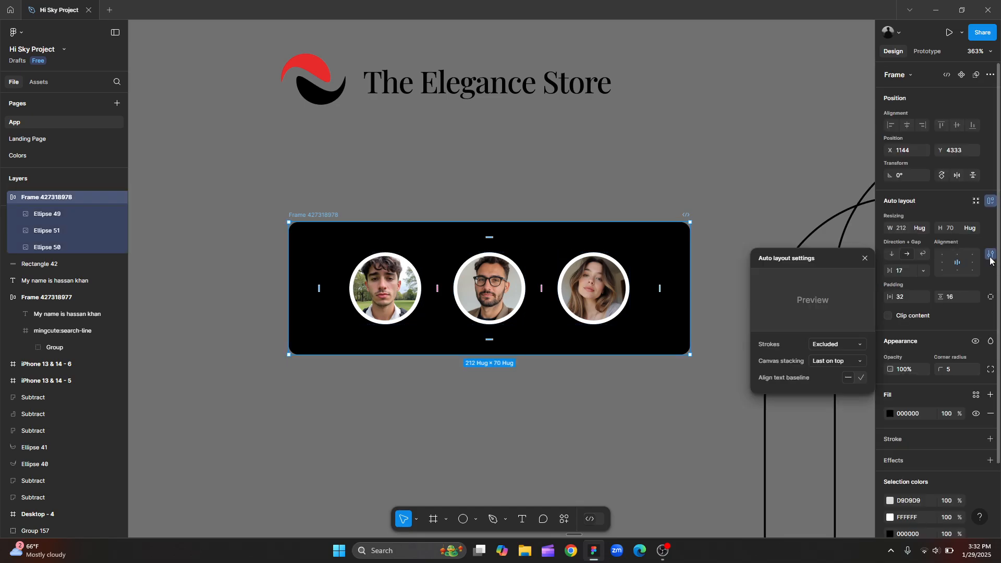
click(827, 362)
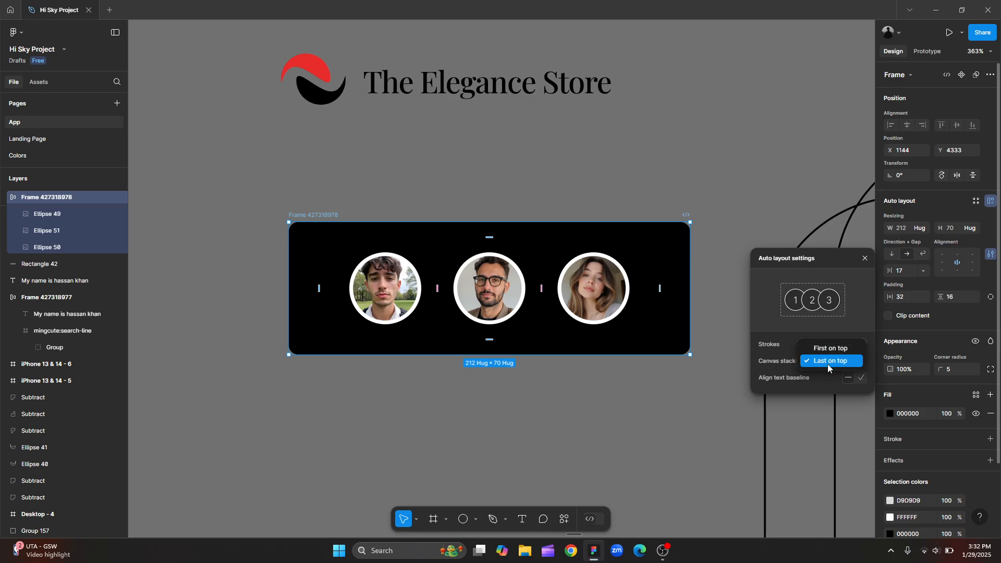
click(831, 360)
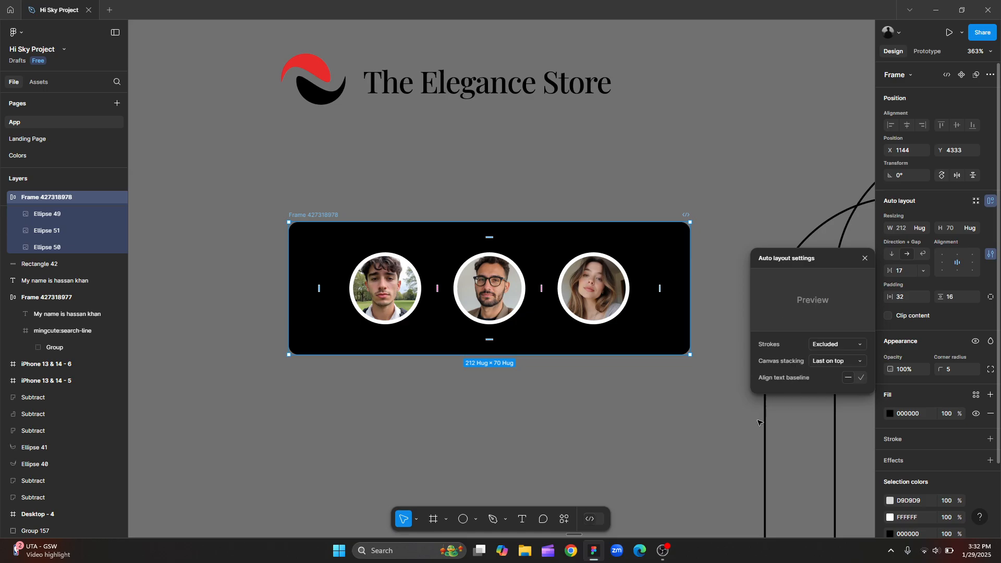
key(Escape)
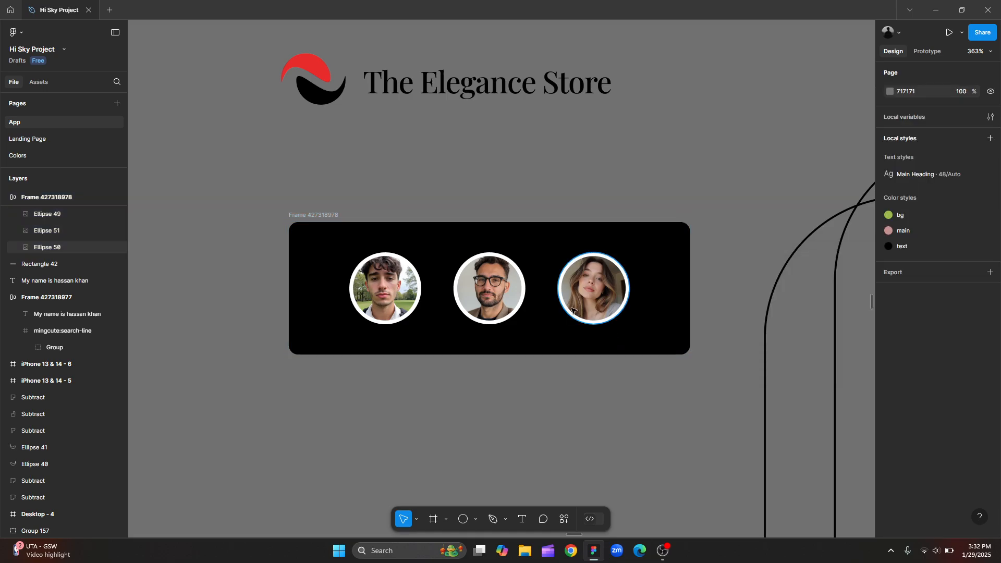
click(590, 298)
key(Escape)
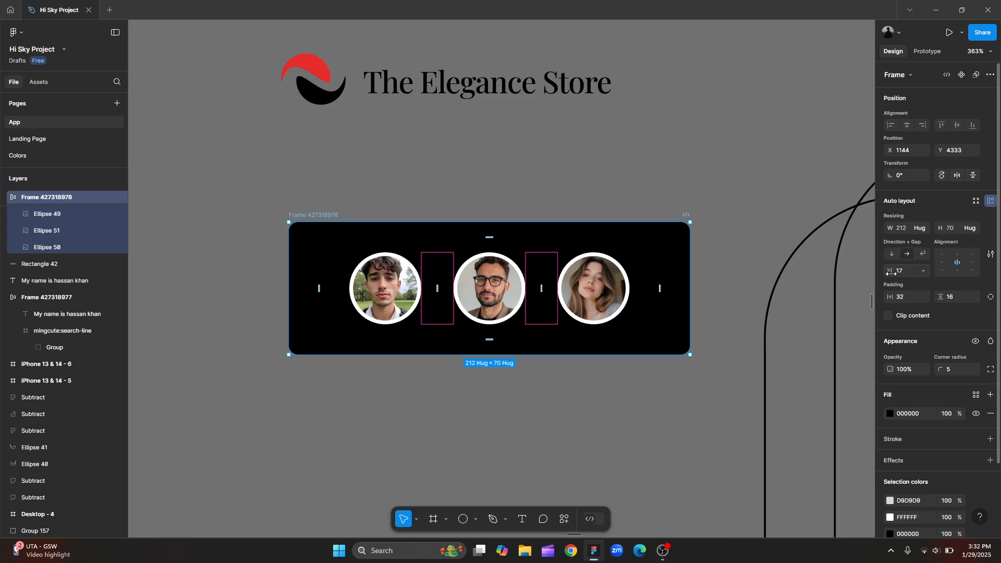
Set the portrait frame's auto layout gap to -15 so the three circles overlap.
drag(889, 270, 858, 280)
click(402, 373)
scroll(401, 367, up, 5)
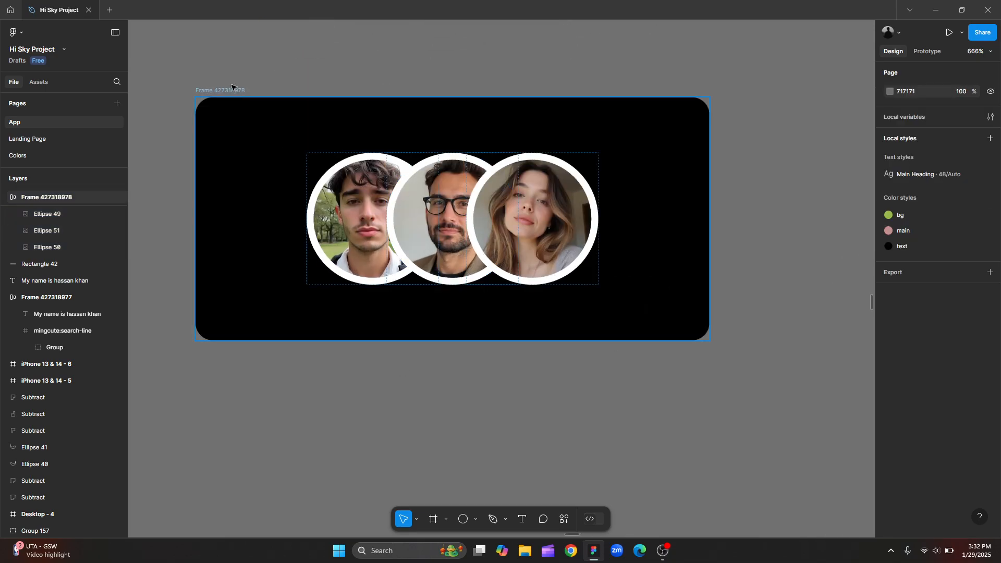
Change the portrait frame's canvas stacking to First on top in its auto layout settings.
click(234, 88)
click(990, 254)
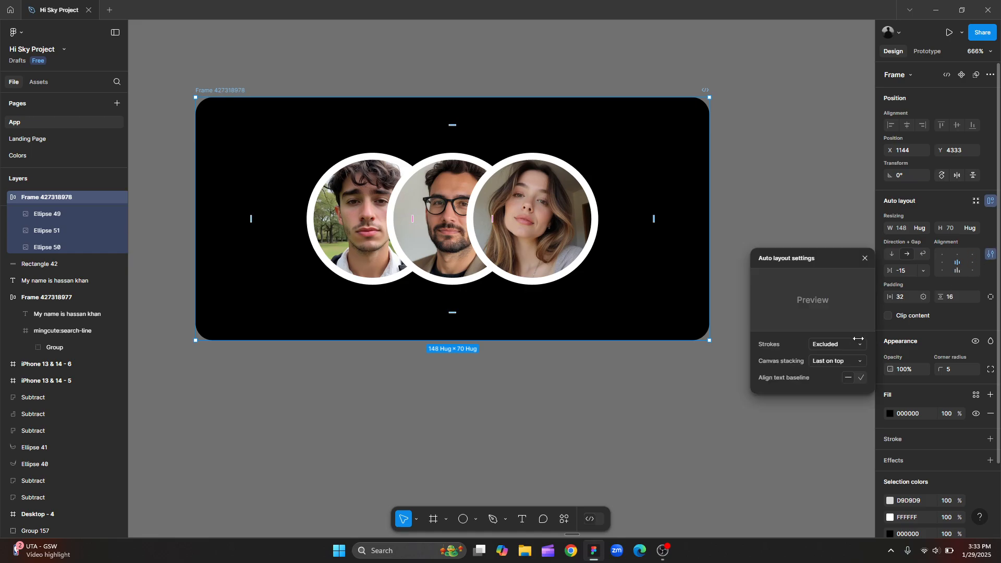
click(843, 360)
click(842, 349)
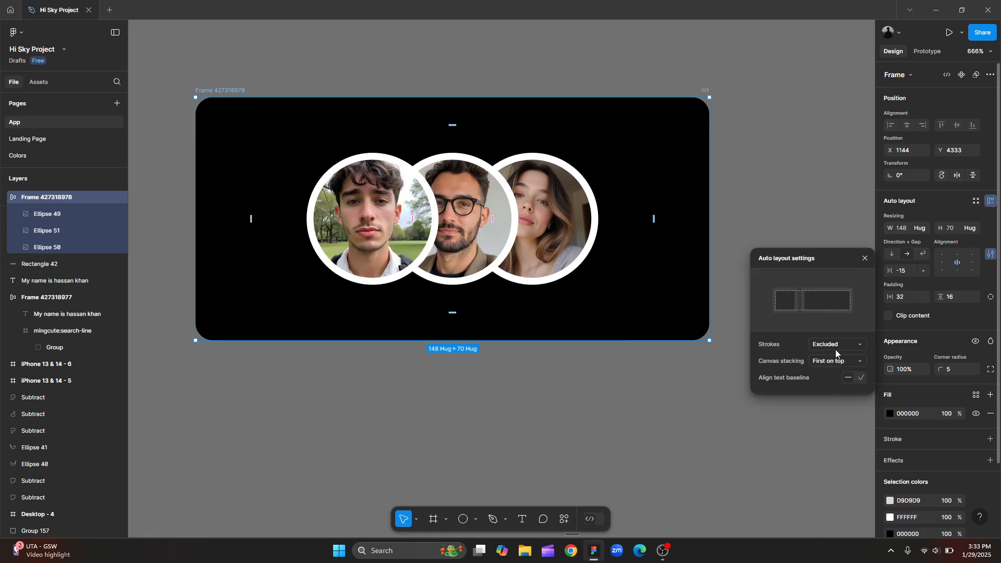
click(174, 404)
Examine the iPhone 13 & 14 - 7 furniture home screen beside its grey wireframe and sketch versions.
scroll(174, 405, down, 5)
scroll(173, 402, down, 3)
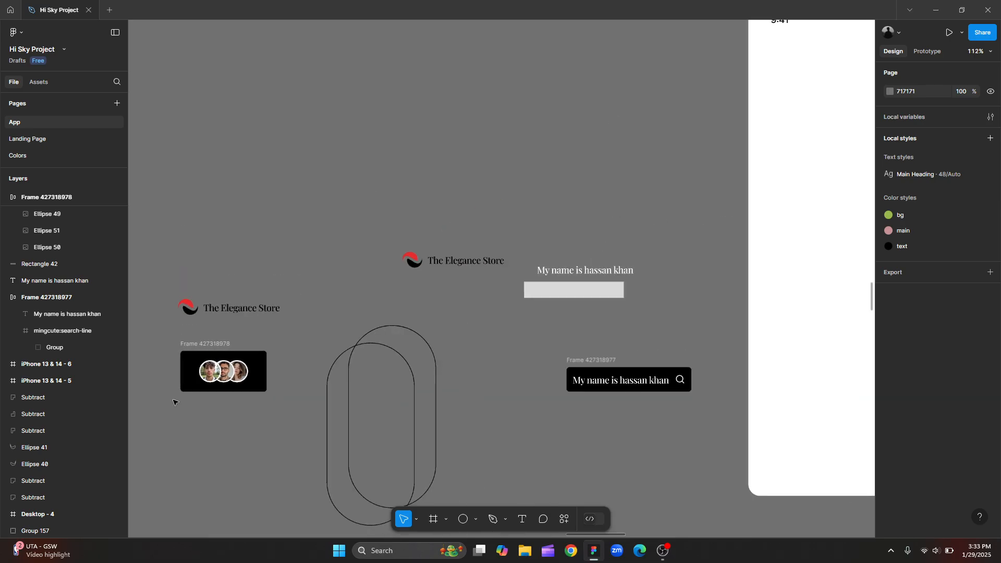
scroll(173, 402, down, 3)
scroll(174, 402, down, 3)
scroll(174, 401, down, 3)
scroll(174, 401, down, 5)
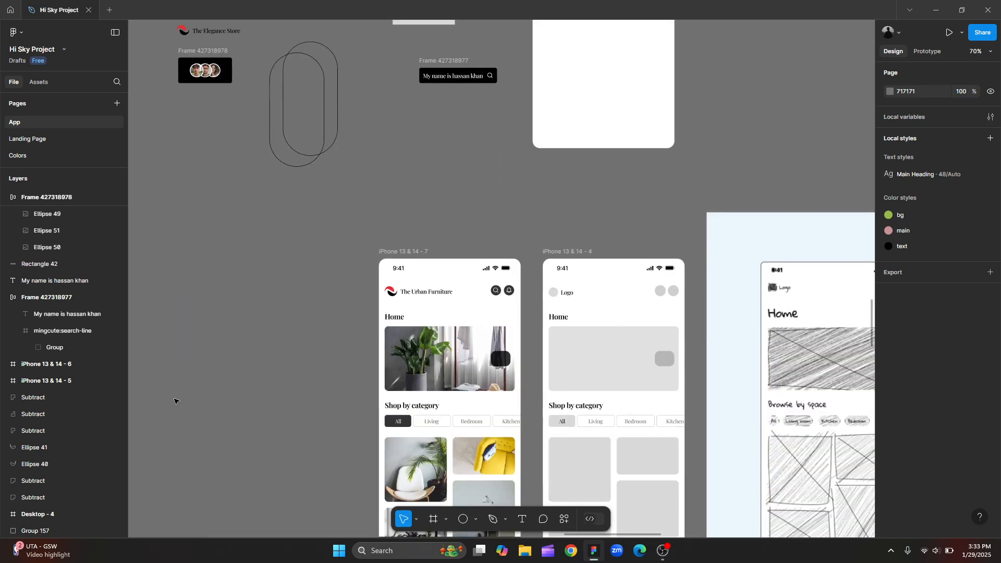
scroll(205, 355, down, 2)
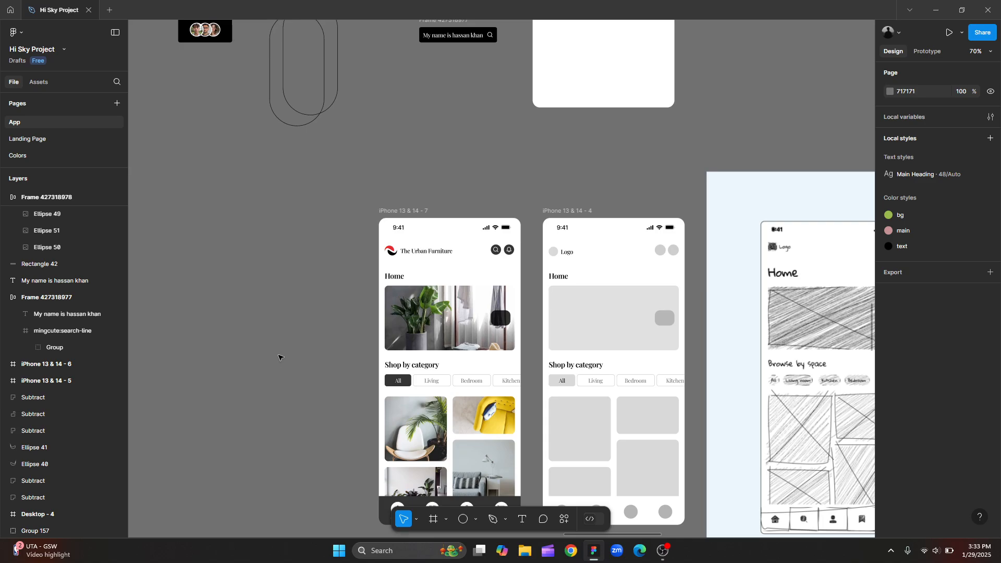
scroll(350, 358, up, 3)
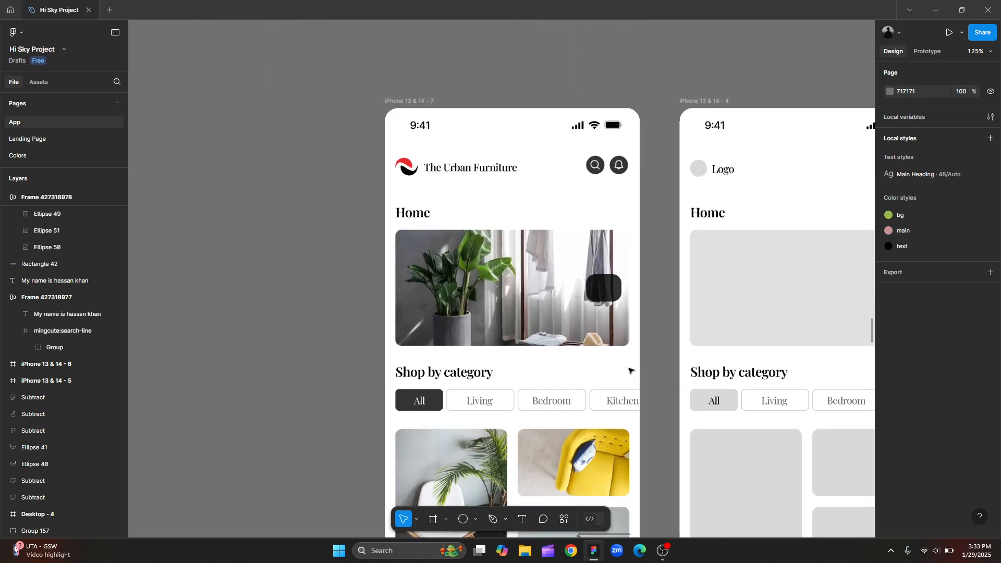
scroll(639, 290, up, 3)
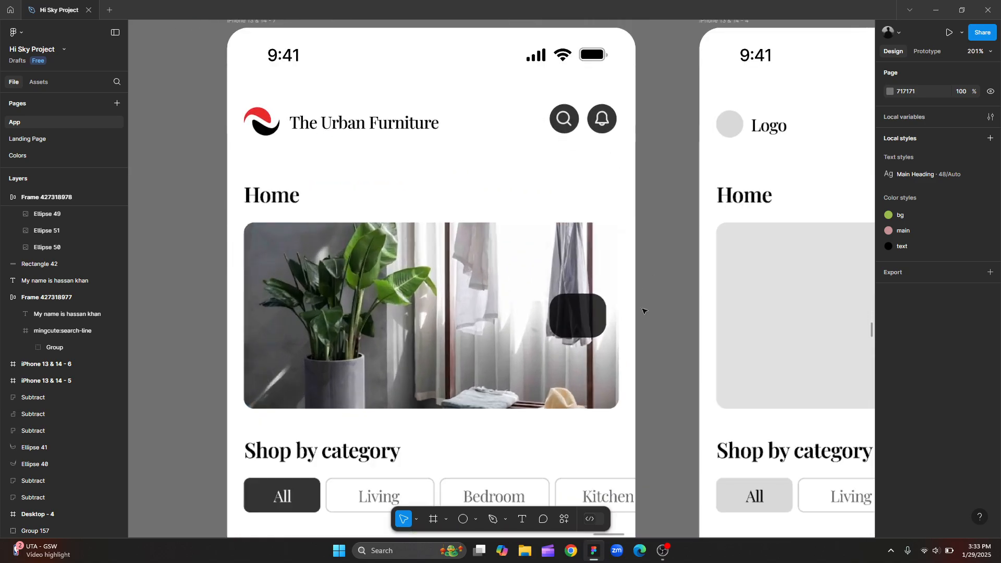
click(663, 552)
click(663, 552)
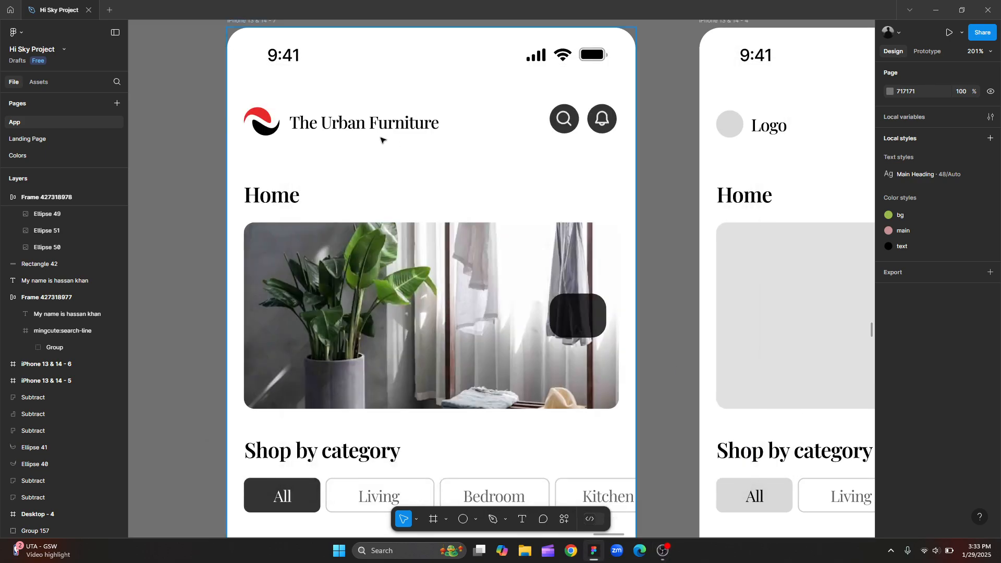
scroll(381, 139, down, 4)
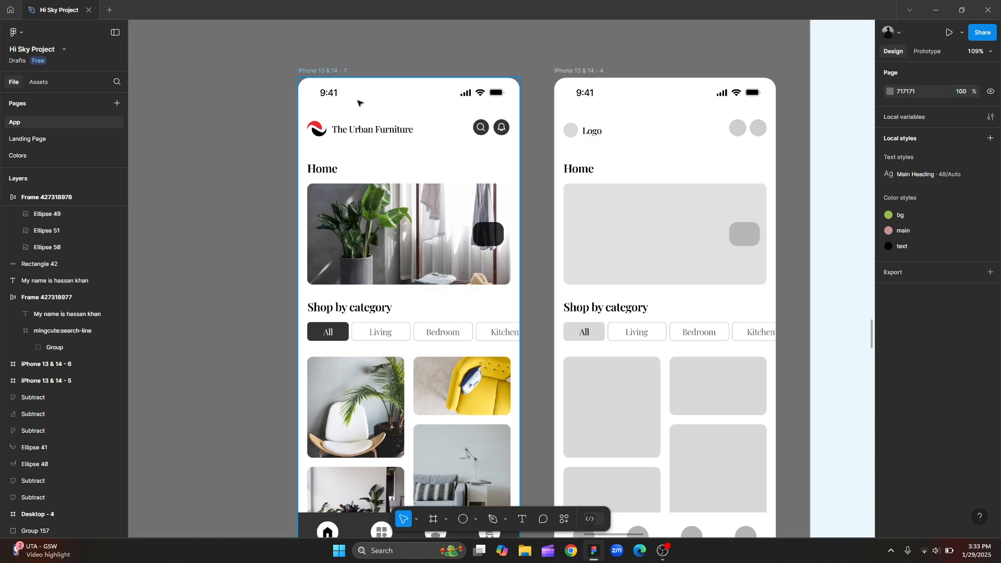
scroll(357, 103, down, 2)
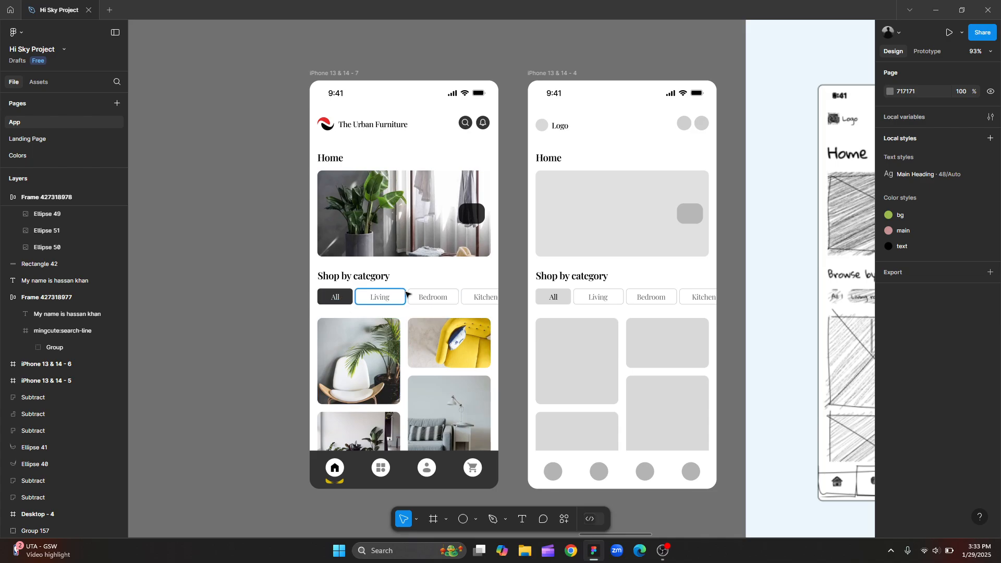
Wrap the search icon and its dark circle in an auto layout frame in the iPhone 13 & 14 - 7 header.
scroll(452, 107, up, 5)
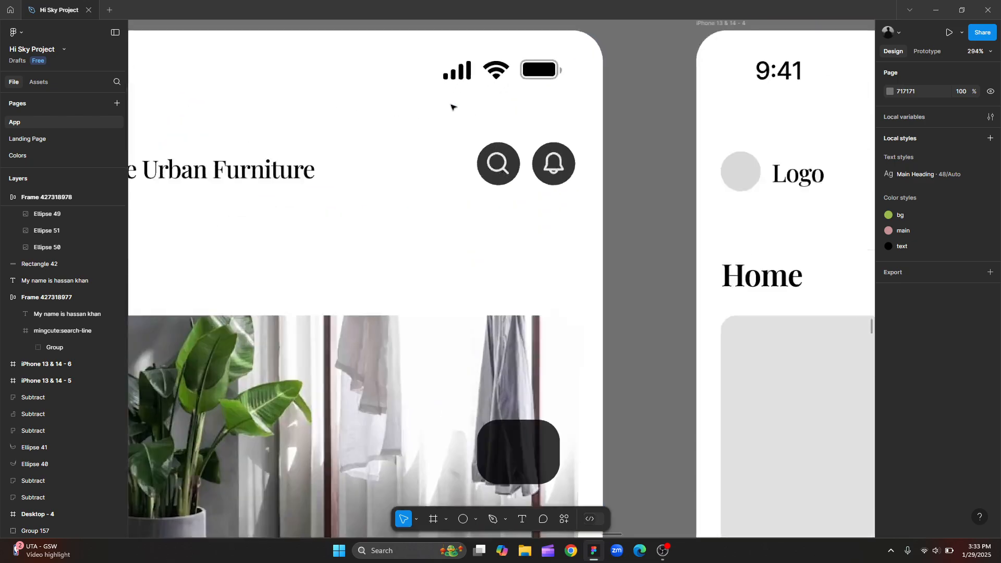
click(520, 160)
shift+click(519, 158)
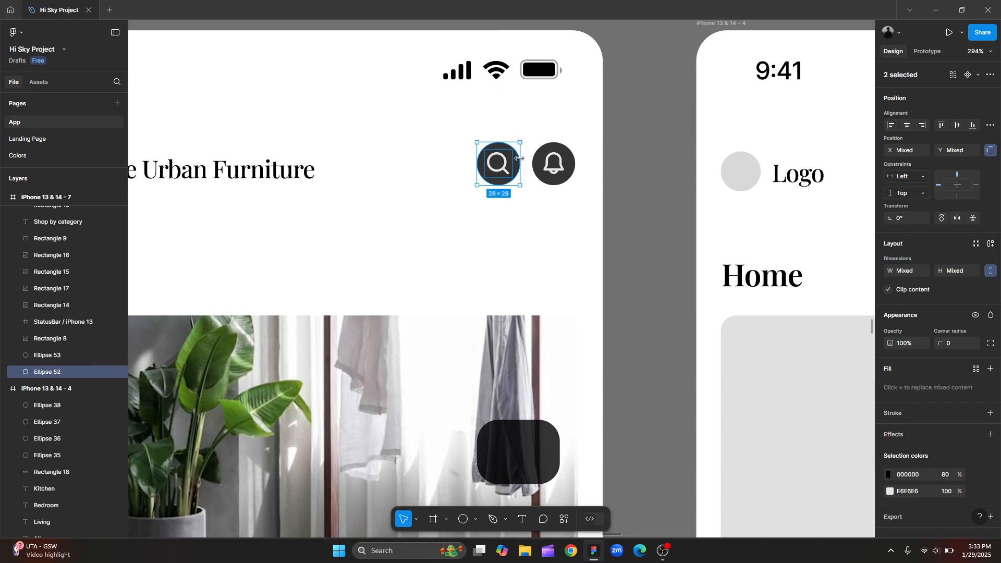
key(shift+a)
Wrap the notification bell and its circle in auto layout, and combine it with the search button in one horizontal auto layout frame.
click(550, 168)
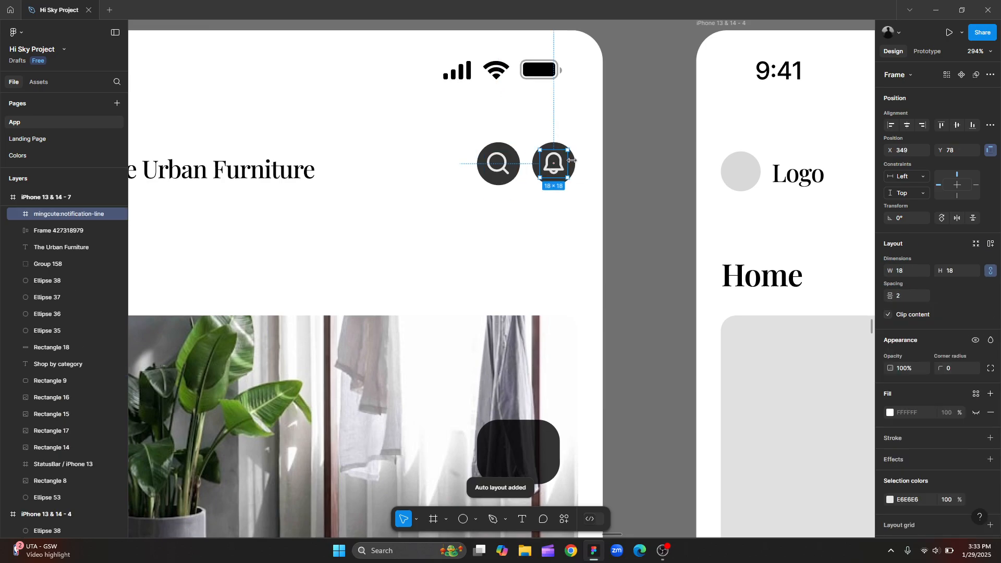
shift+click(571, 160)
key(shift+a)
scroll(643, 189, down, 3)
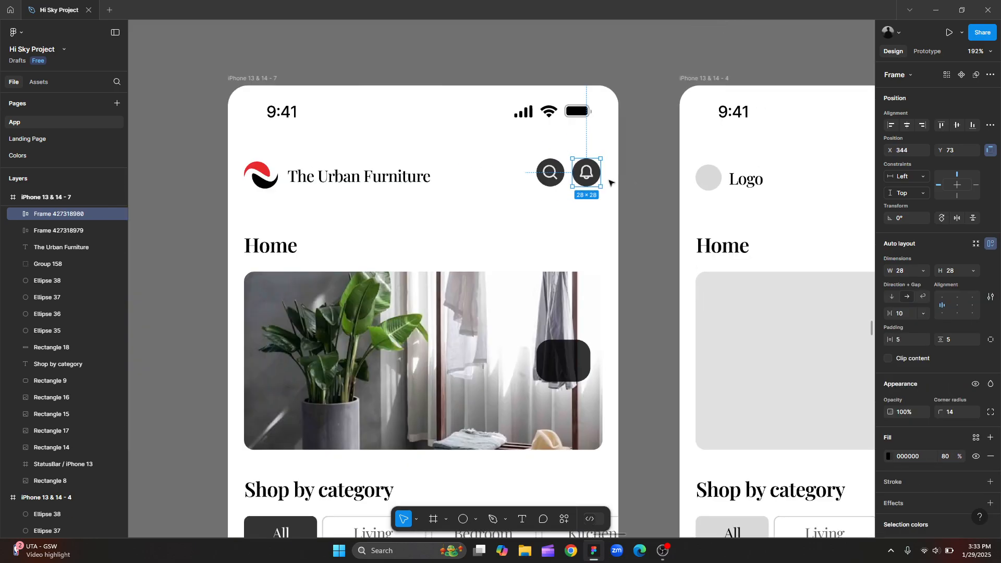
shift+click(559, 177)
key(shift+a)
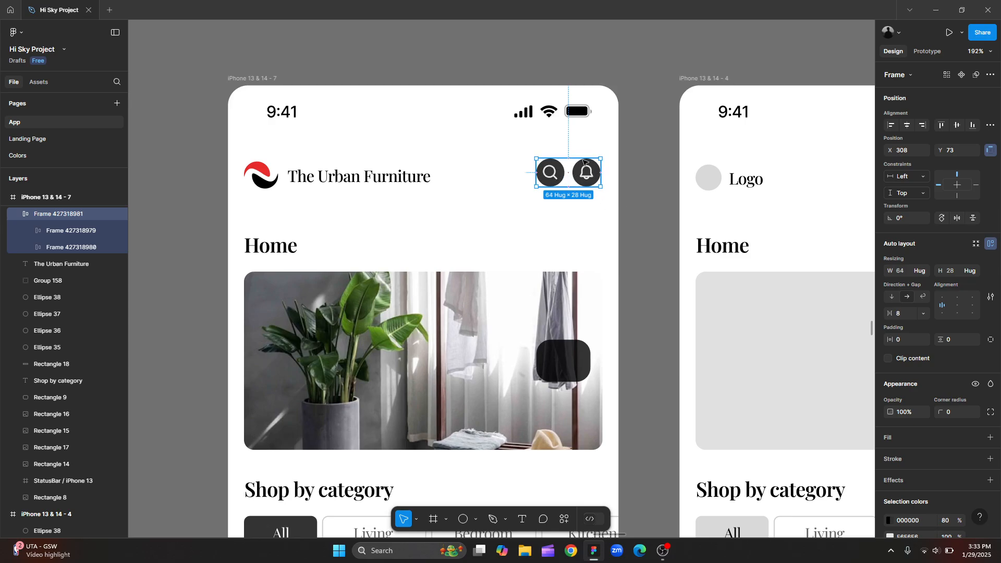
Try a tighter gap between the search and notification buttons and undo it.
drag(891, 313, 882, 313)
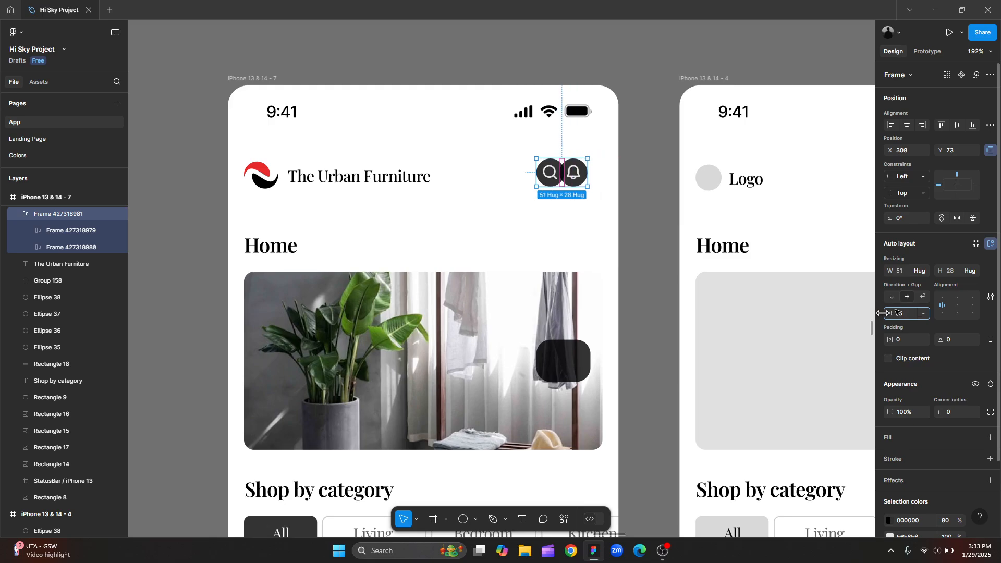
key(ctrl+z)
click(661, 212)
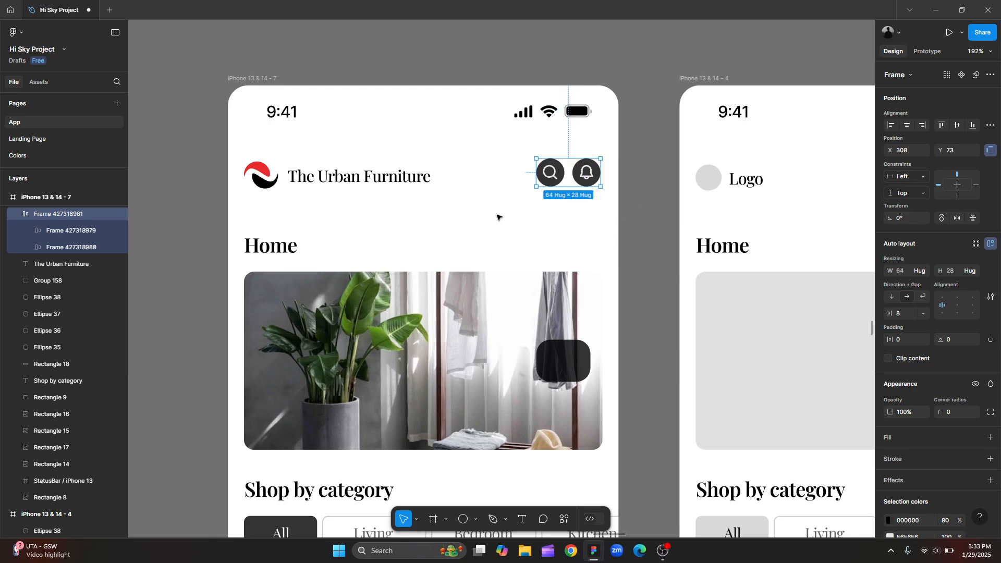
Wrap the red and black logo and The Urban Furniture text in a horizontal auto layout frame.
click(263, 175)
shift+click(331, 175)
scroll(205, 160, up, 3)
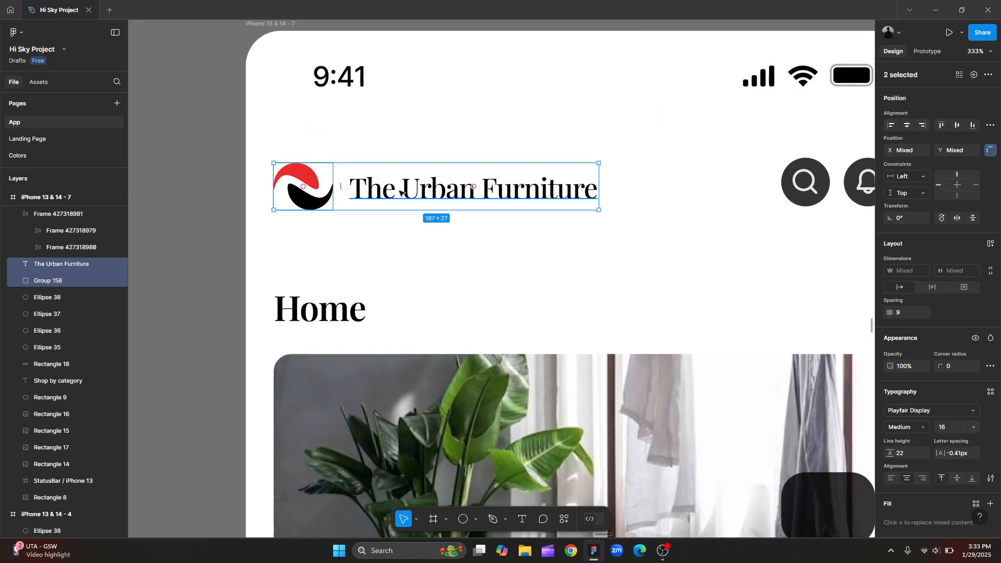
key(shift+a)
scroll(232, 167, up, 2)
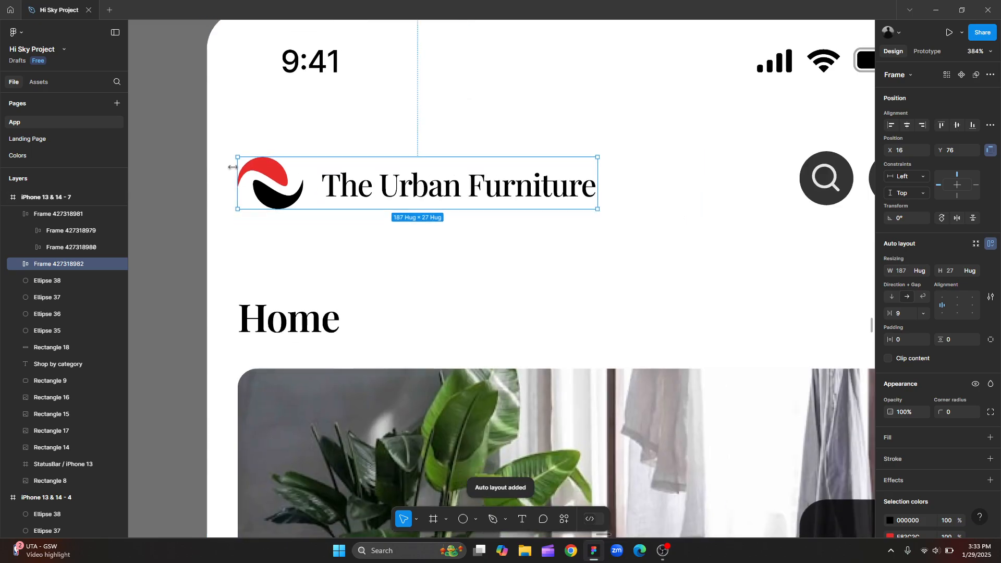
Combine the logo frame and the icon buttons frame into one header auto layout, undoing and reapplying it once.
scroll(233, 167, down, 5)
shift+click(550, 180)
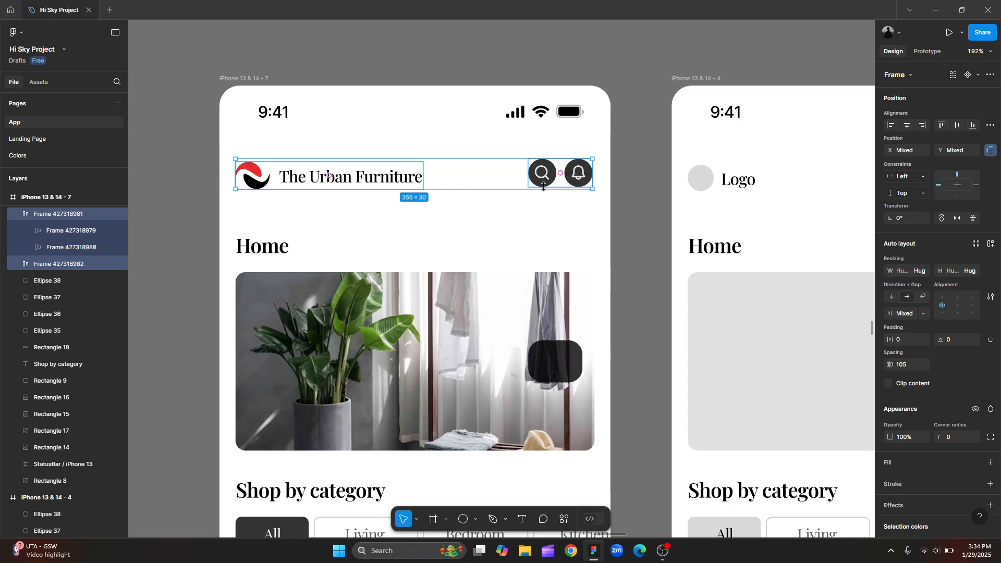
key(shift+a)
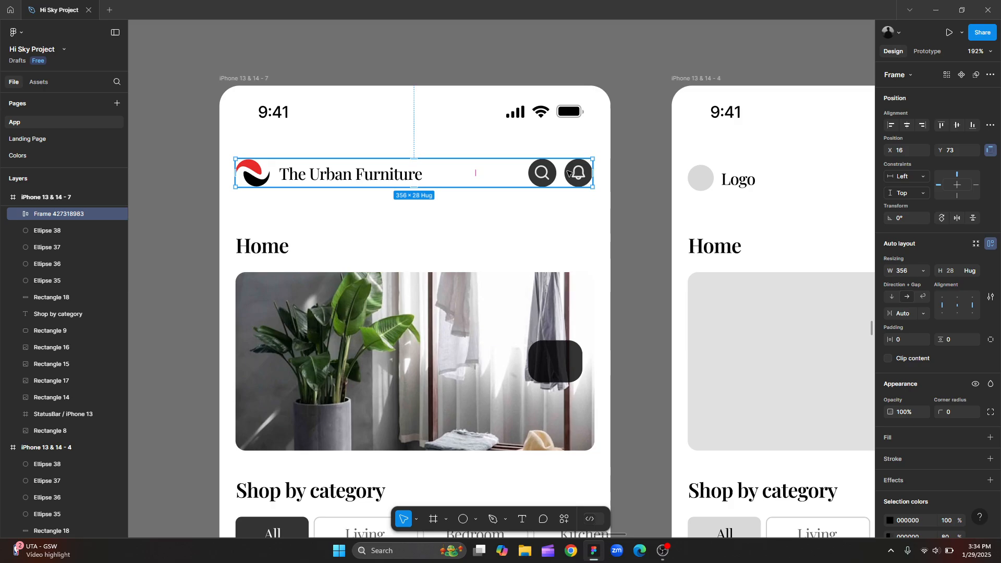
key(ctrl+z)
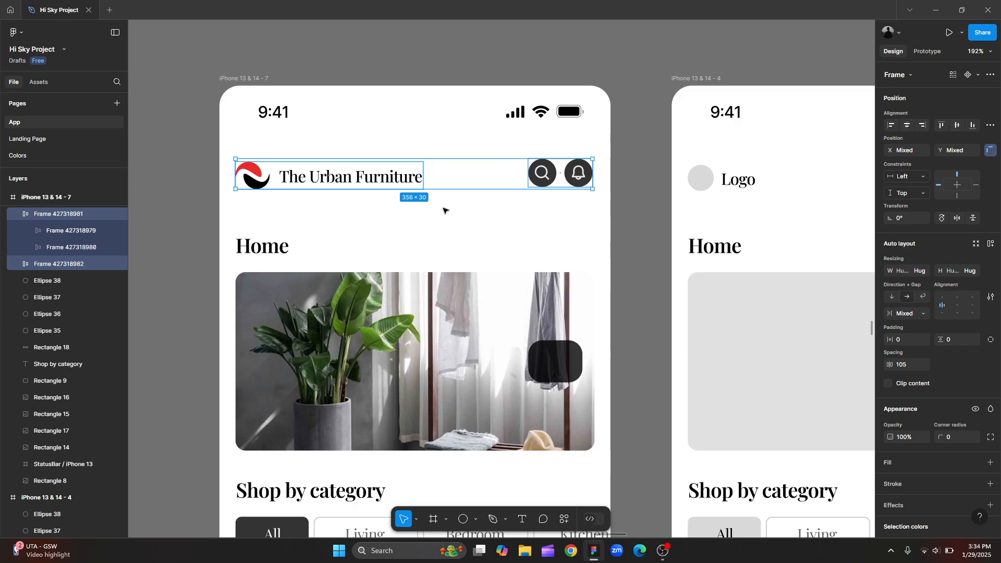
key(shift+a)
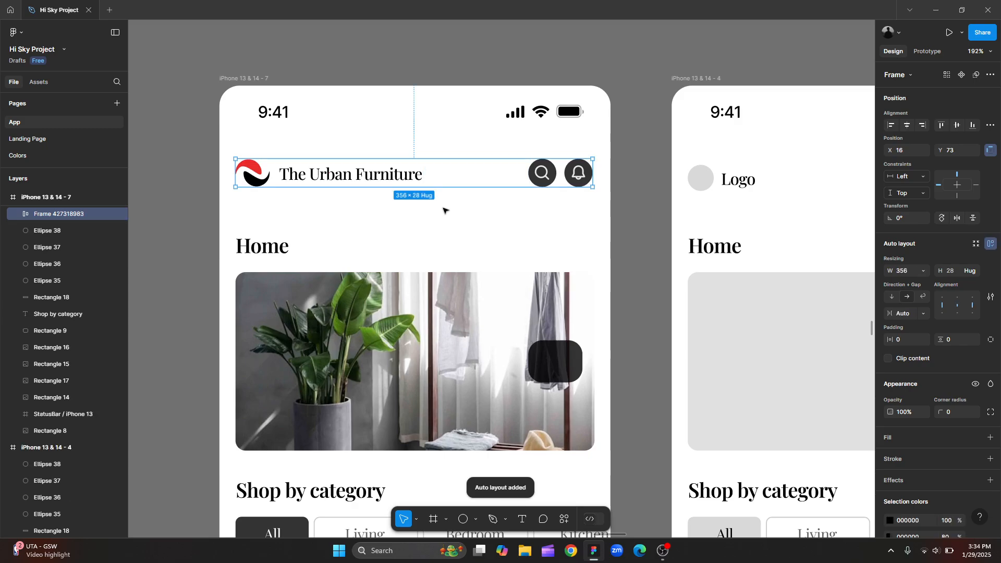
Remove the combined header's auto layout, reapply it, and separate the logo and icon frames again.
scroll(443, 210, down, 2)
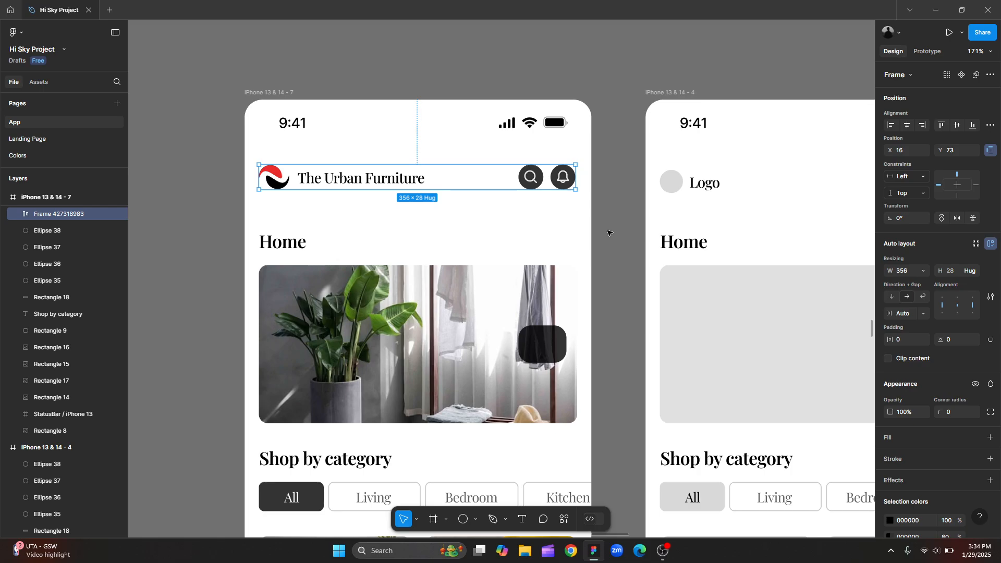
scroll(607, 232, down, 5)
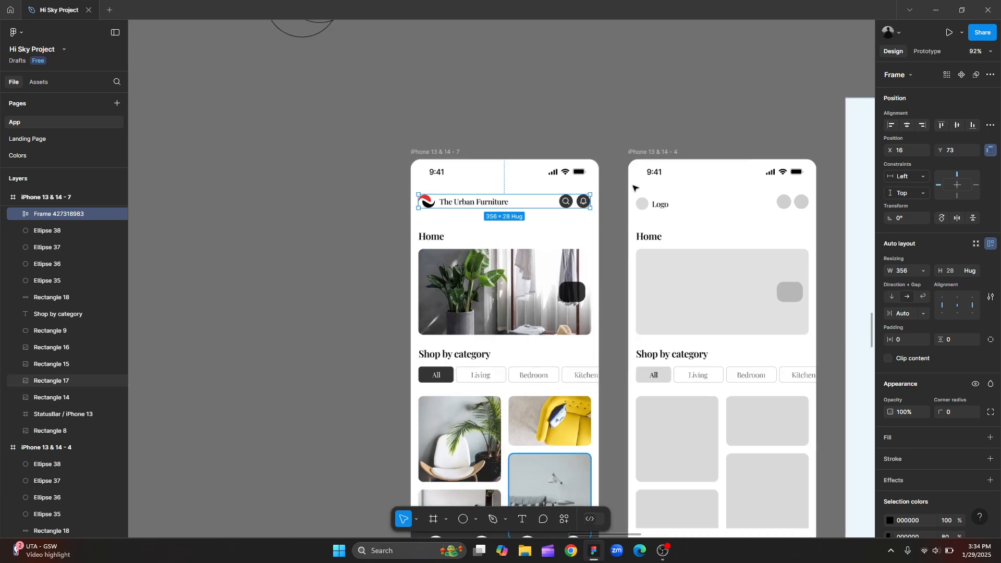
scroll(566, 188, up, 6)
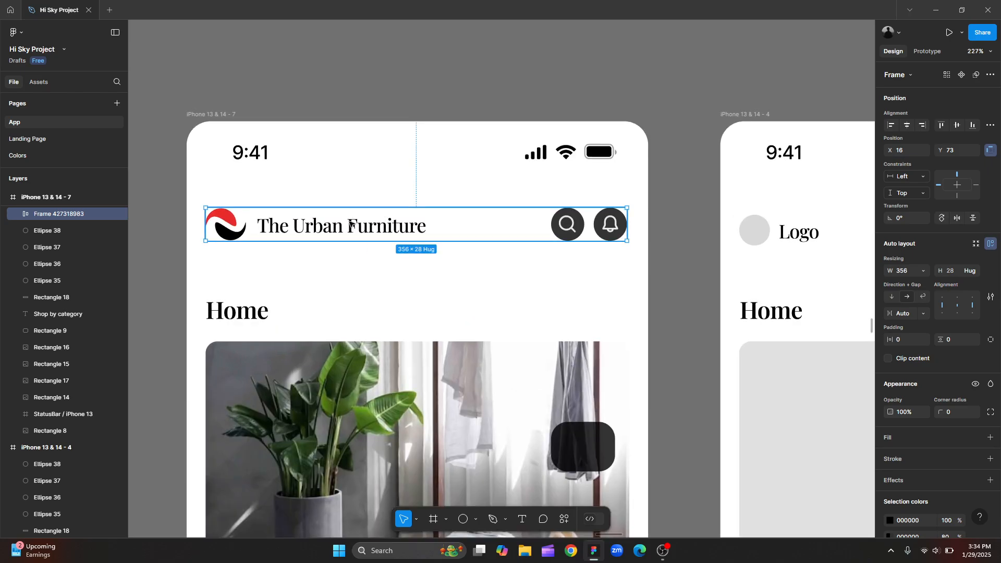
key(ctrl+shift+g)
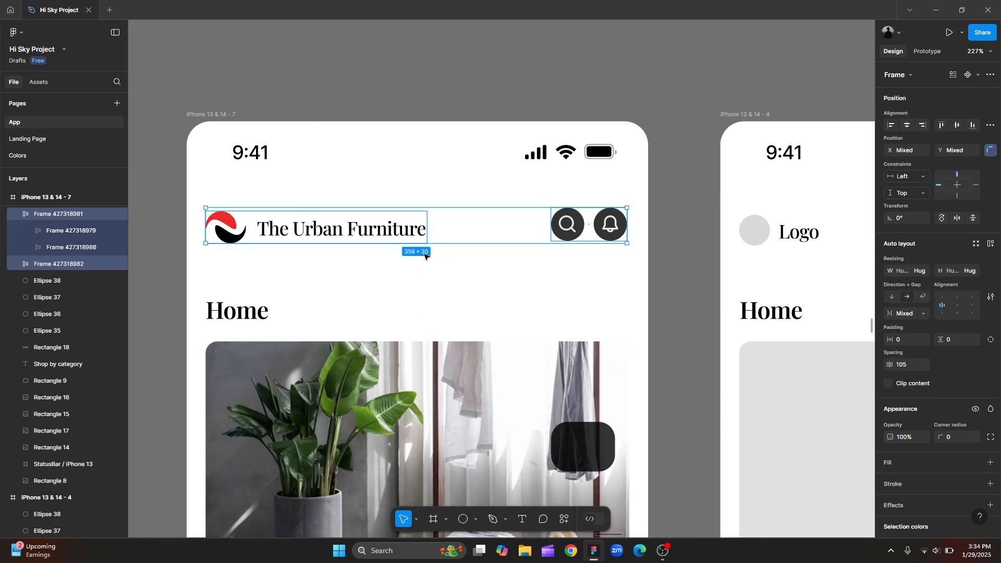
key(shift+a)
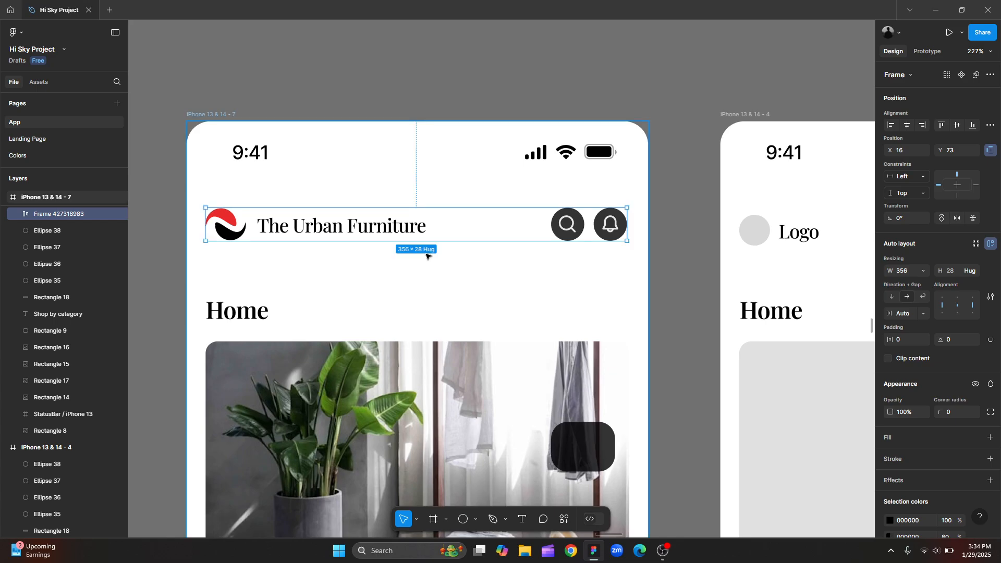
key(ctrl+z)
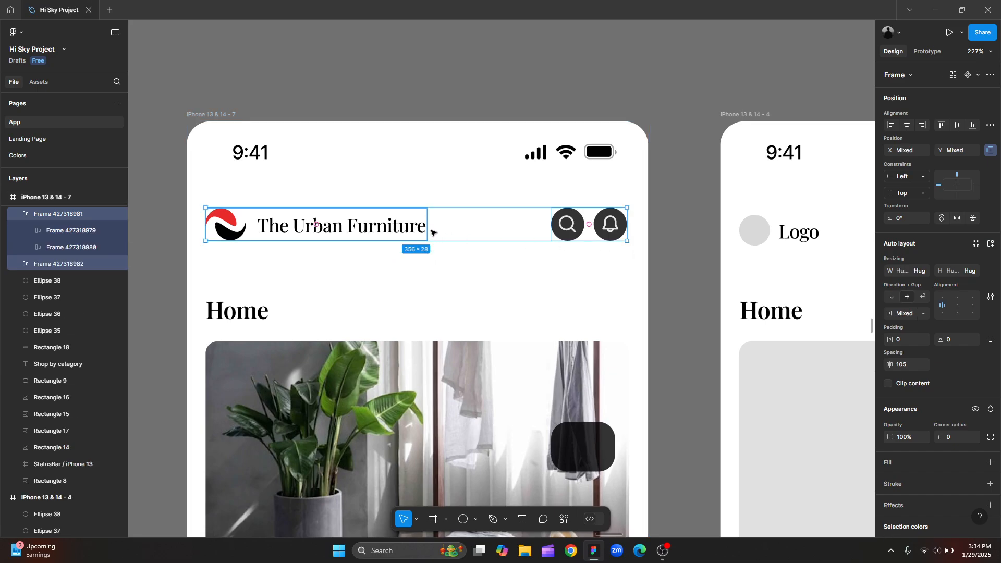
Reselect the logo and icon button frames and wrap them in a shared auto layout, undoing and reapplying it once.
click(564, 226)
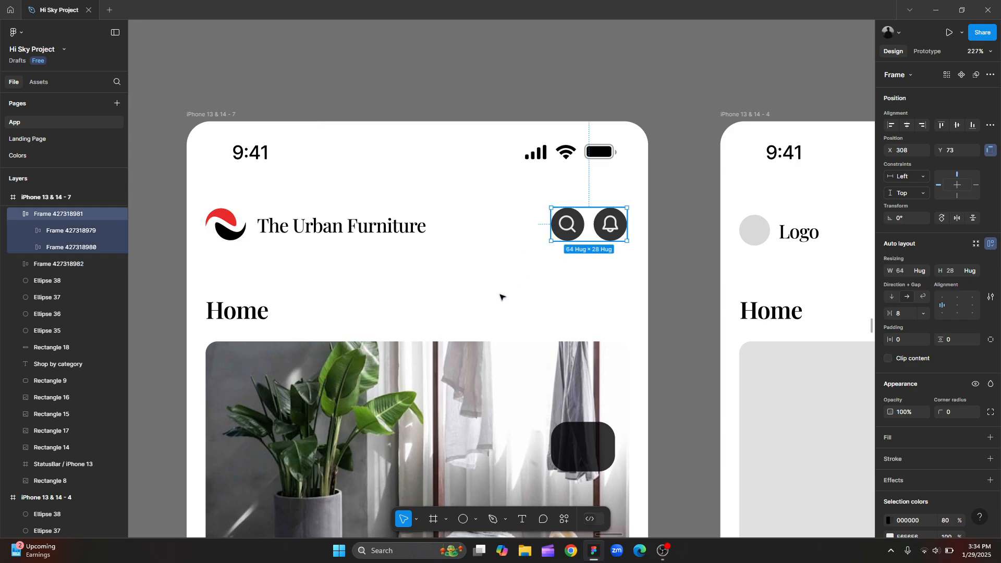
click(386, 236)
shift+click(566, 229)
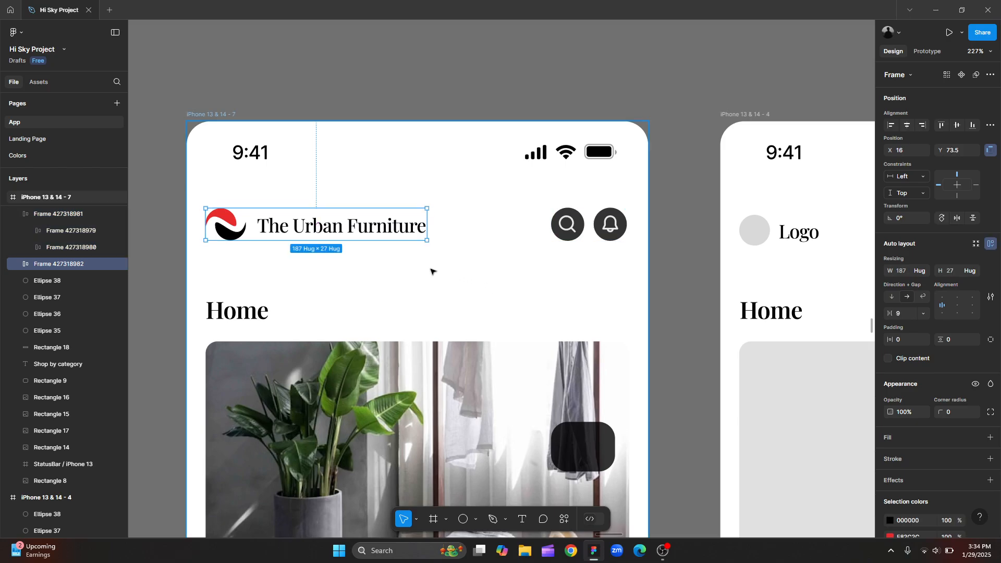
key(shift+a)
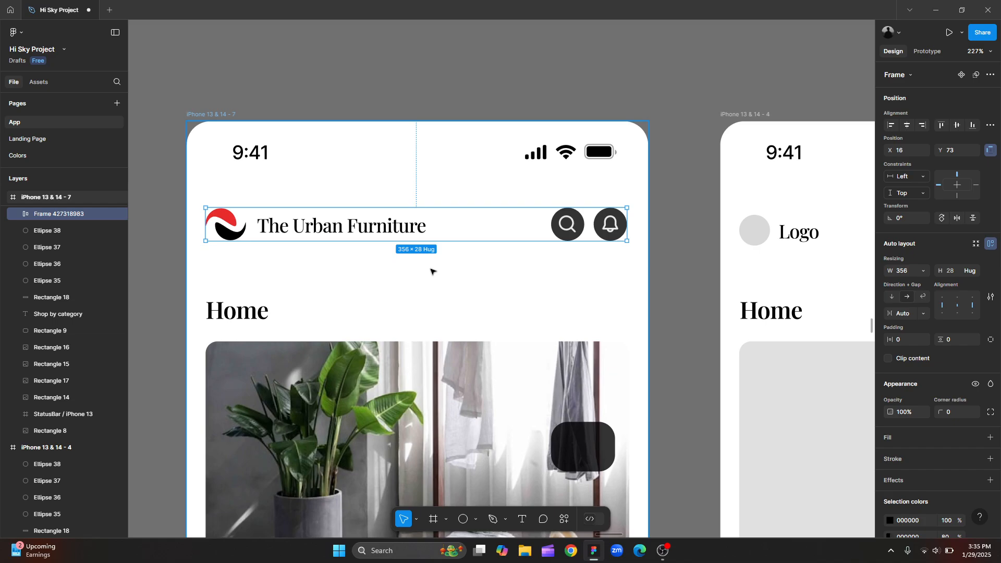
key(ctrl+z)
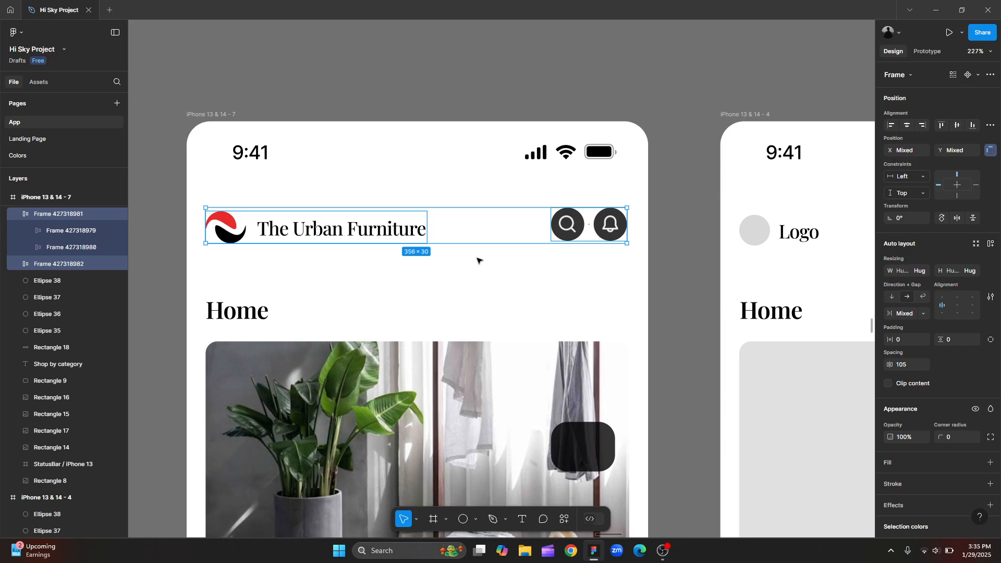
key(shift+a)
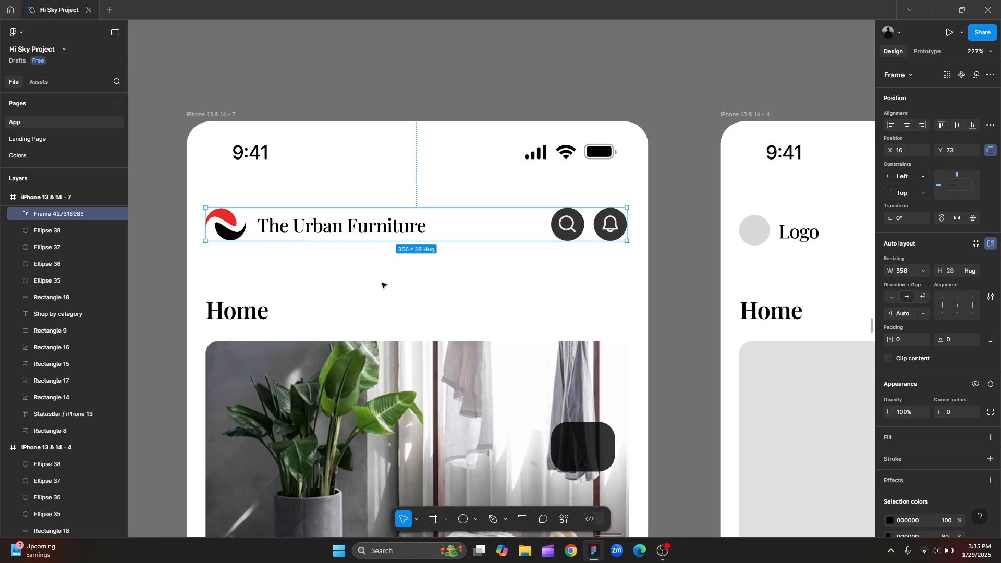
Undo the shared auto layout around the header's logo frame and icon buttons frame.
key(ctrl+z)
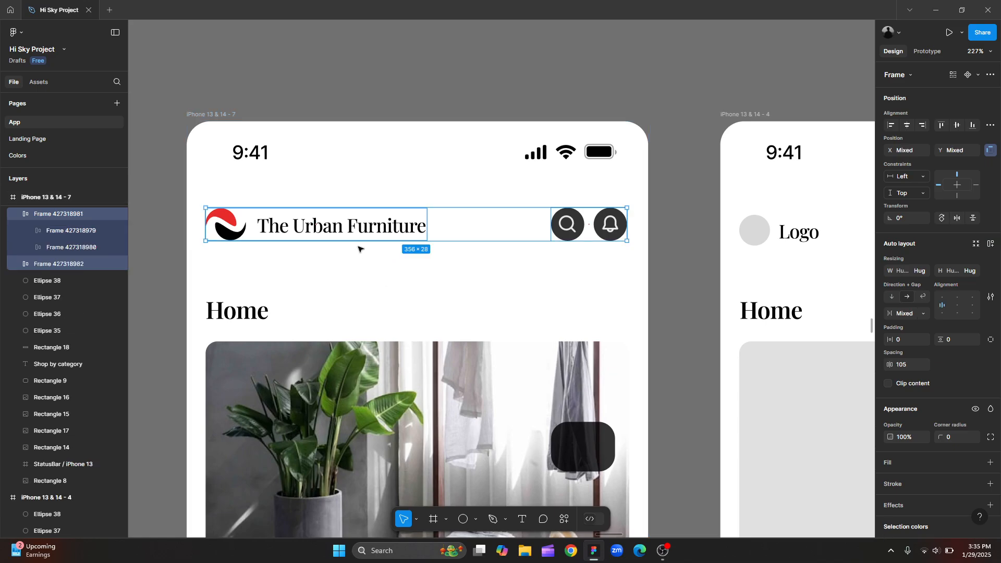
click(409, 225)
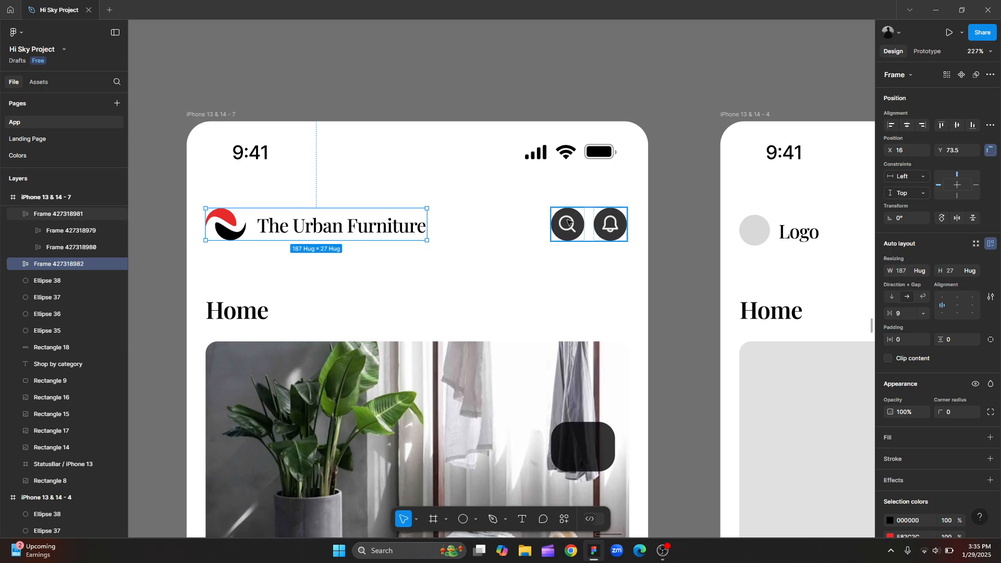
scroll(569, 223, down, 10)
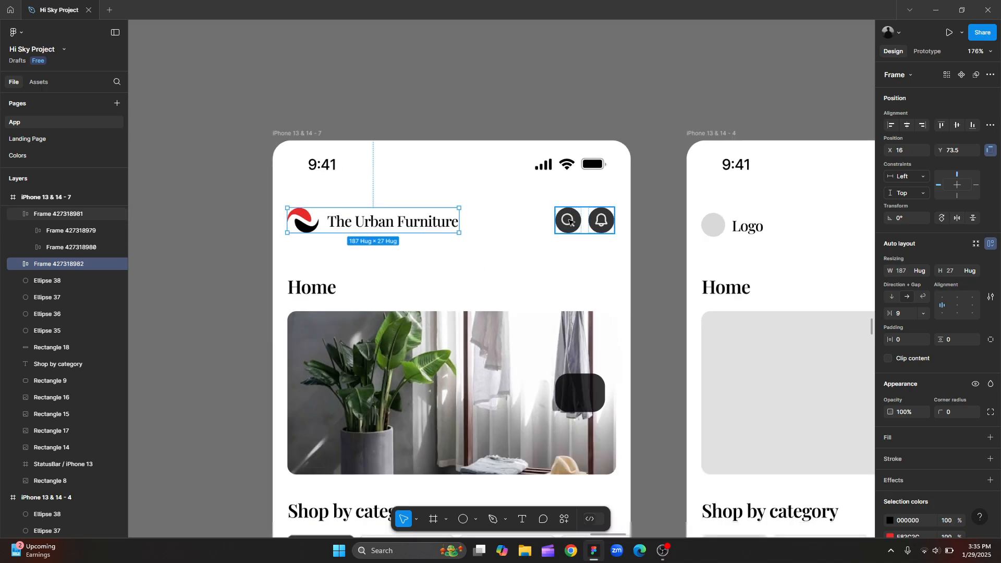
scroll(571, 223, down, 2)
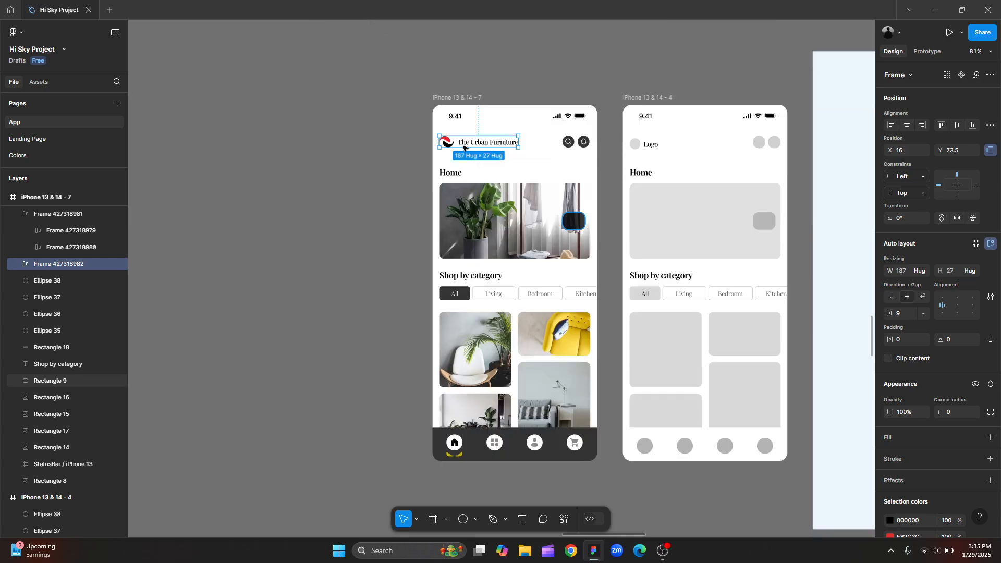
shift+click(576, 141)
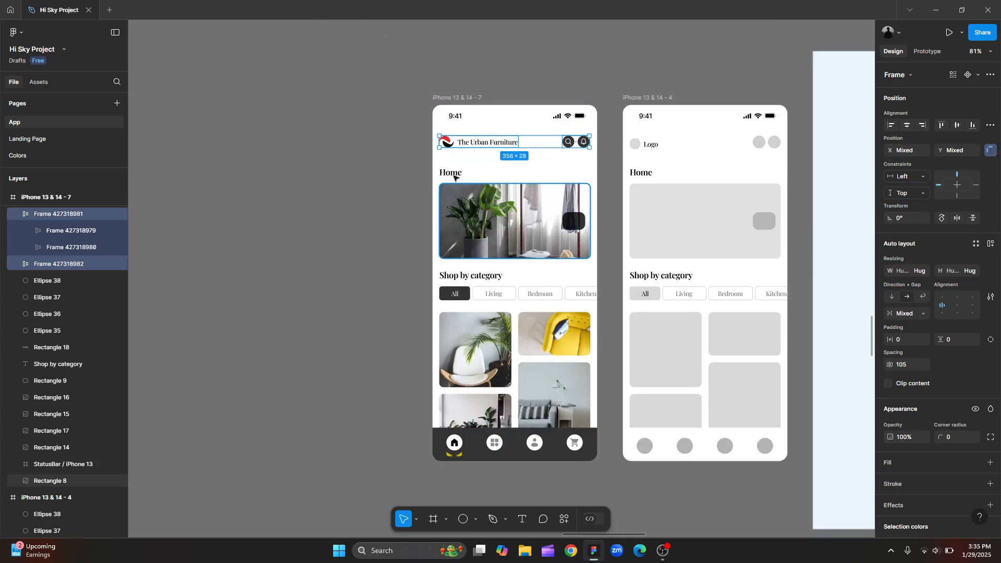
shift+click(451, 172)
shift+click(455, 213)
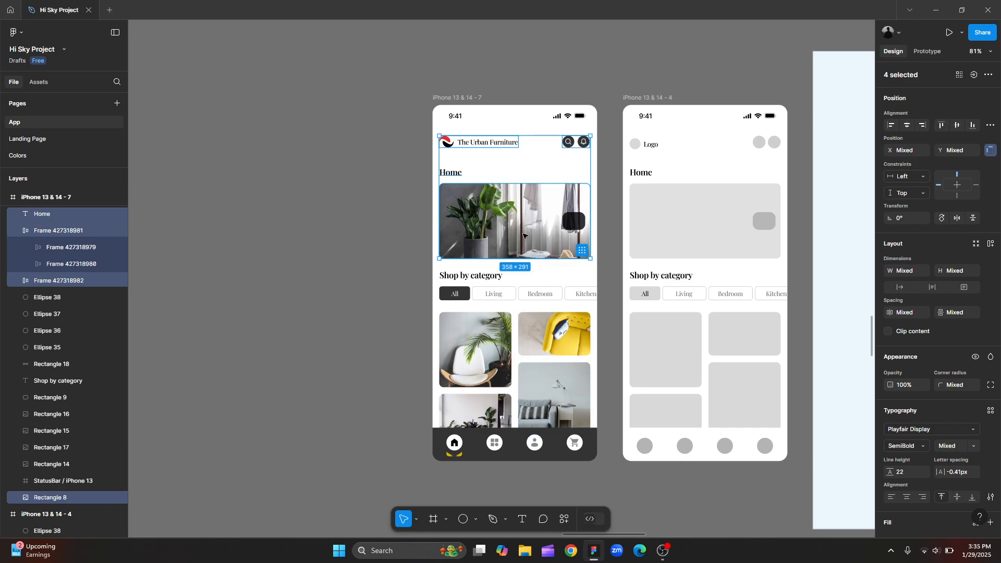
key(shift+2)
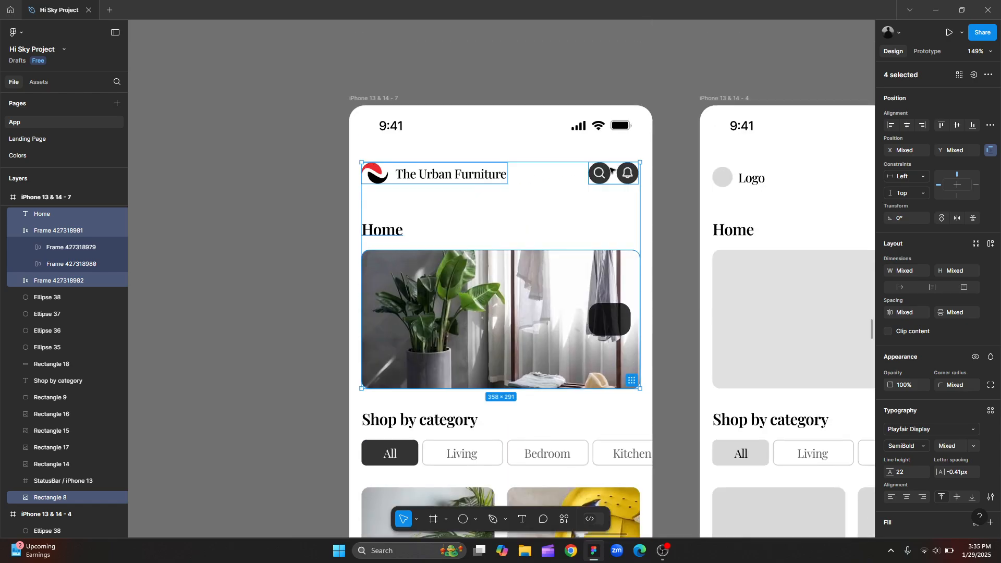
click(603, 176)
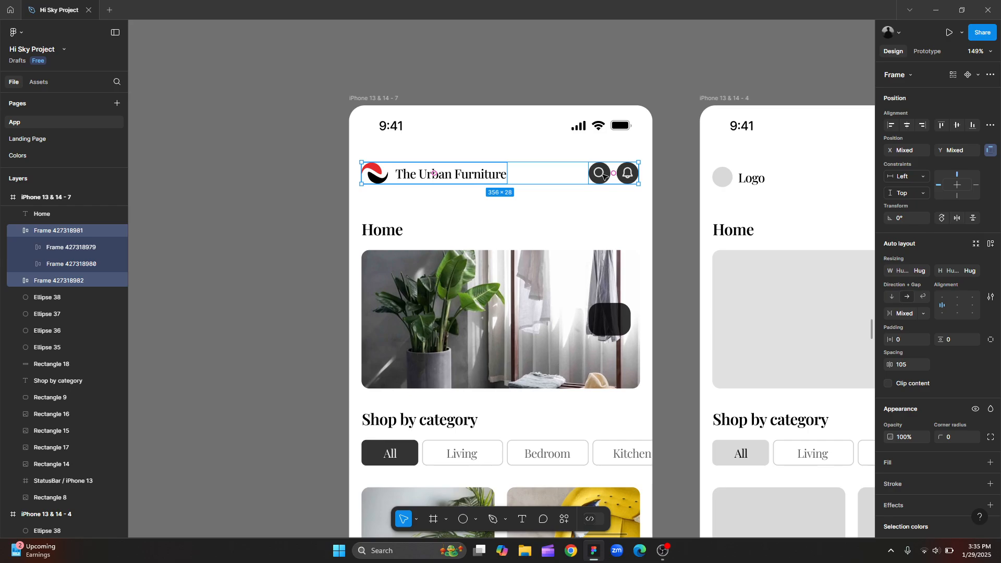
scroll(477, 173, up, 2)
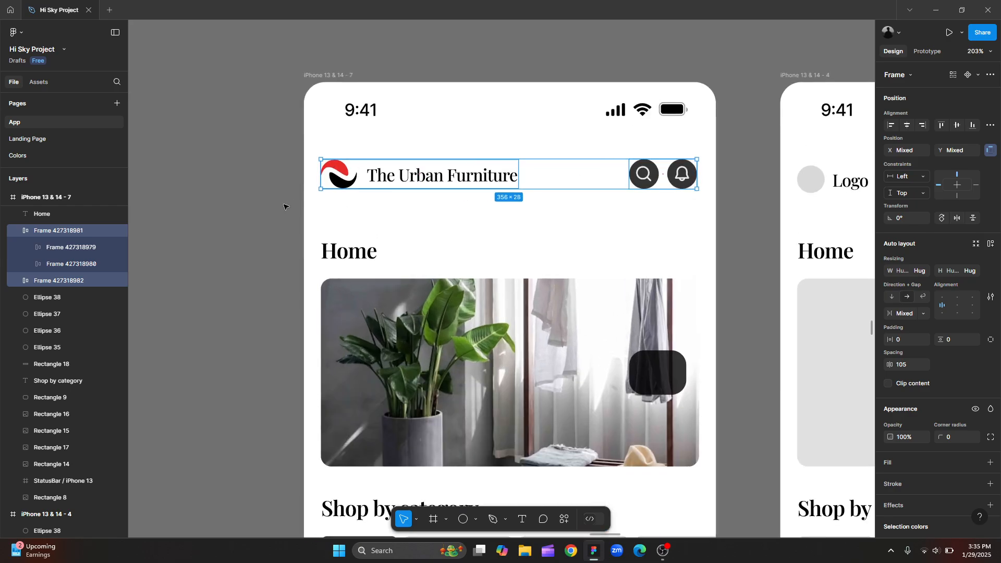
scroll(286, 207, down, 1)
key(Escape)
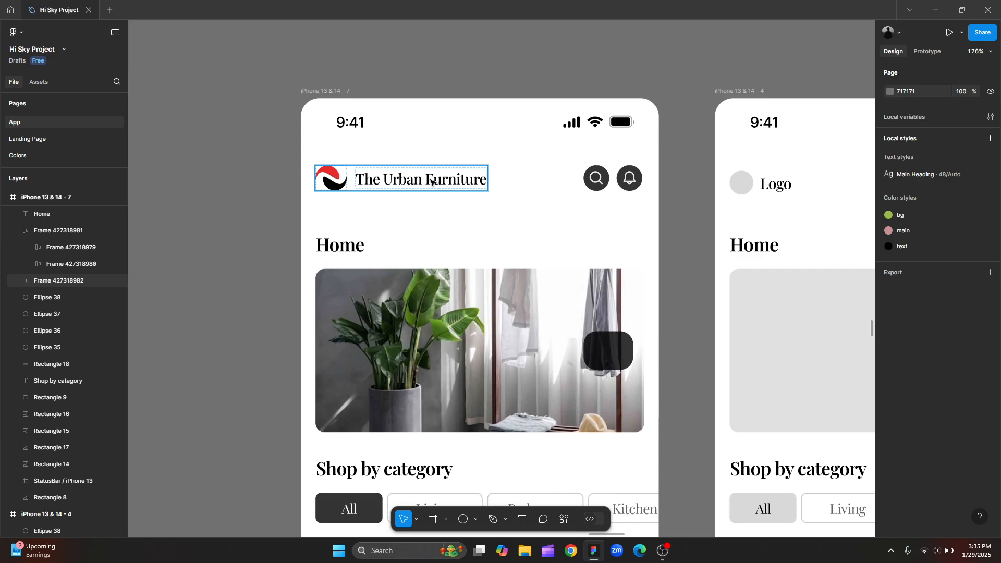
Try to wrap the logo frame and the icon buttons frame in one horizontal auto layout.
click(431, 181)
shift+click(595, 182)
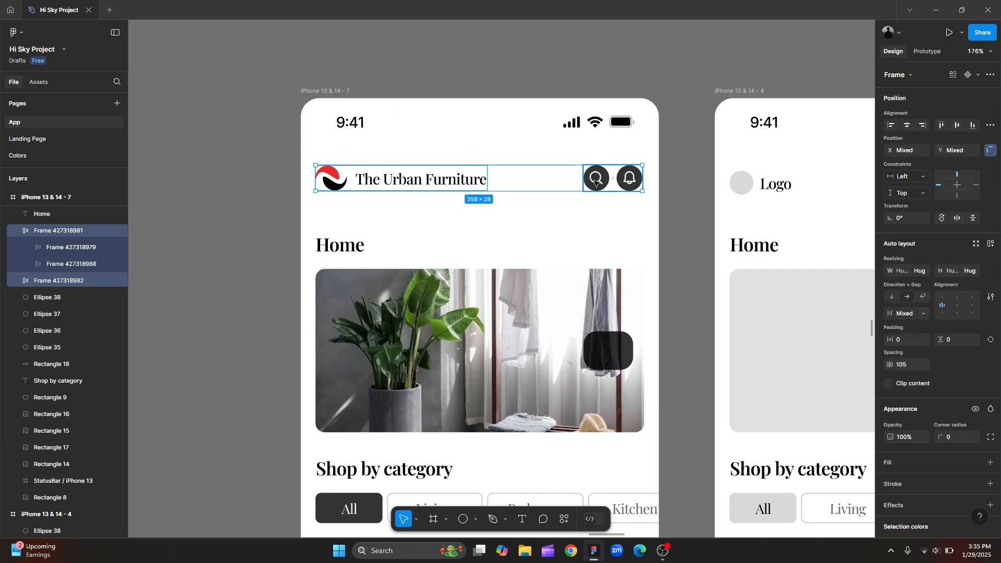
key(shift+a)
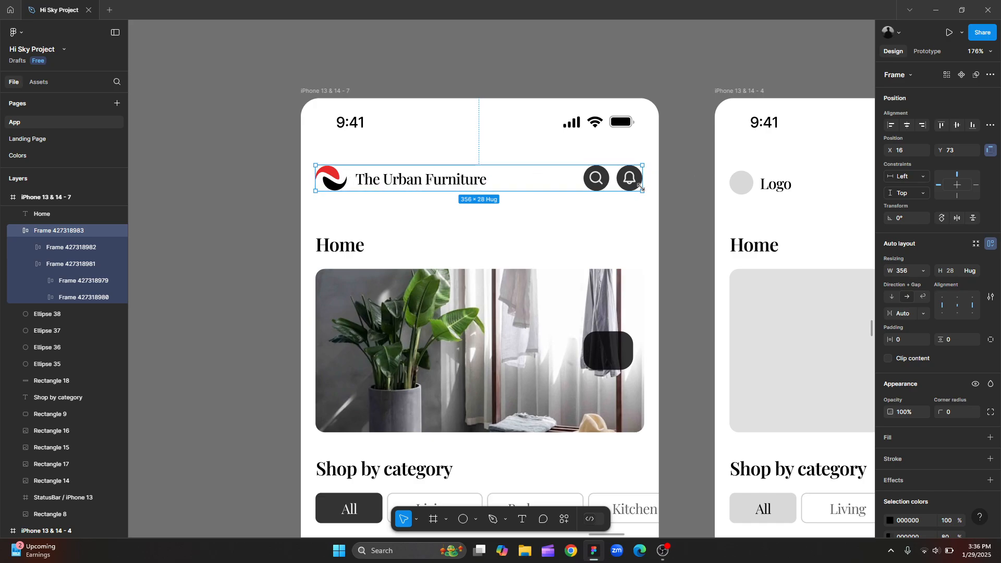
key(ctrl+z)
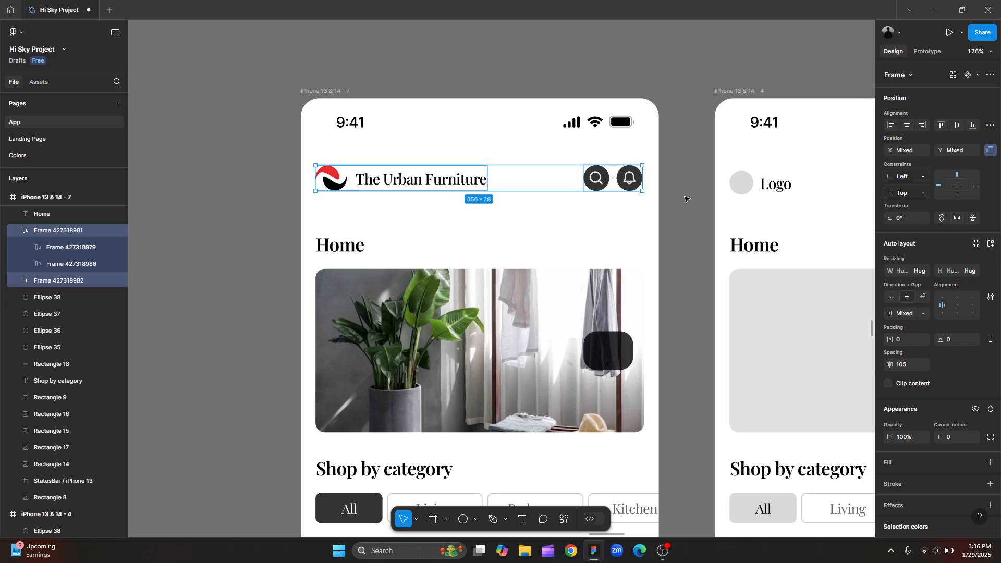
click(685, 199)
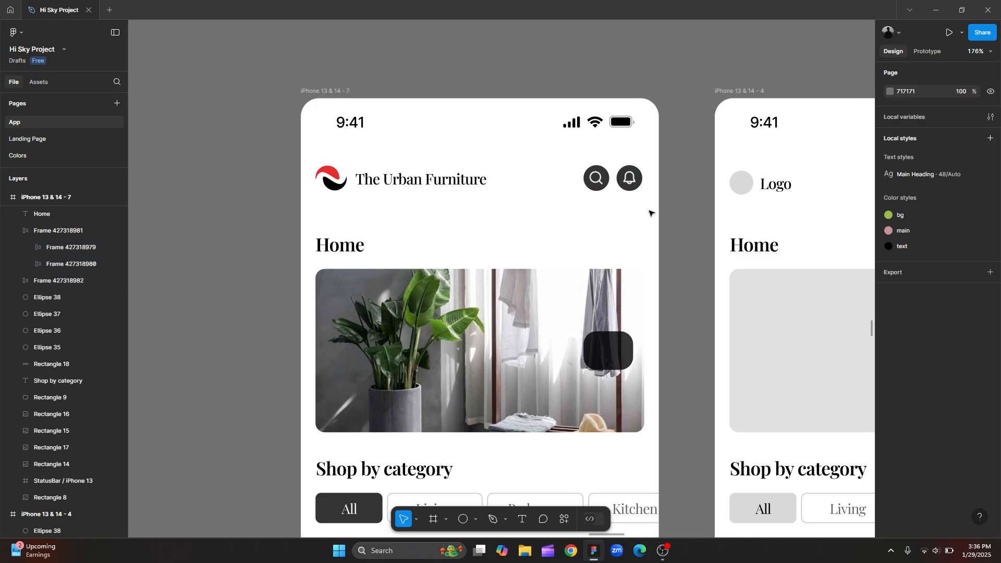
Move the logo frame and the icon buttons frame down together by 10 px.
scroll(380, 181, down, 1)
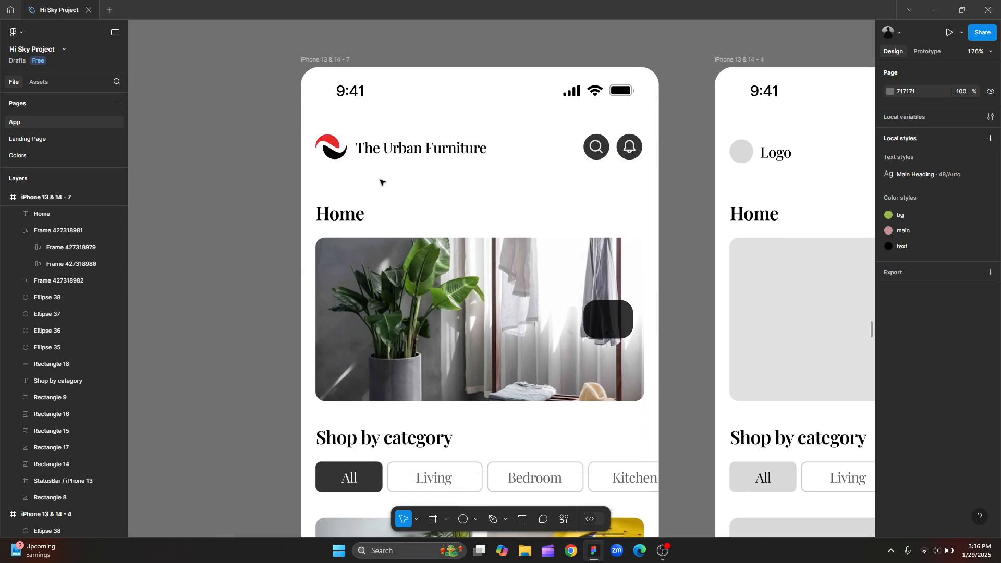
click(397, 142)
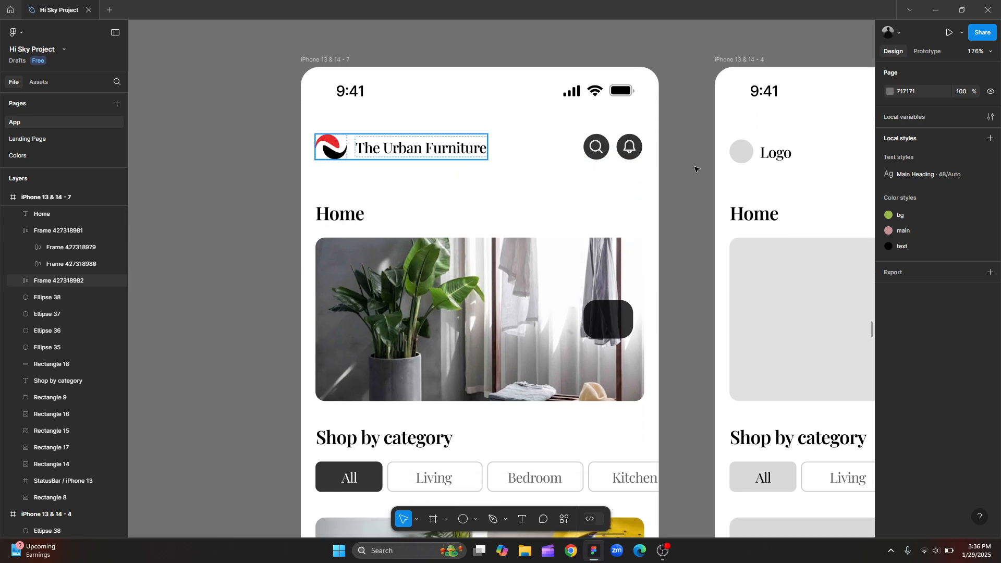
shift+click(622, 157)
key(Down)
key(Down)
key(Down)
key(Down)
key(Down)
key(Down)
key(Down)
key(Down)
key(Down)
key(Down)
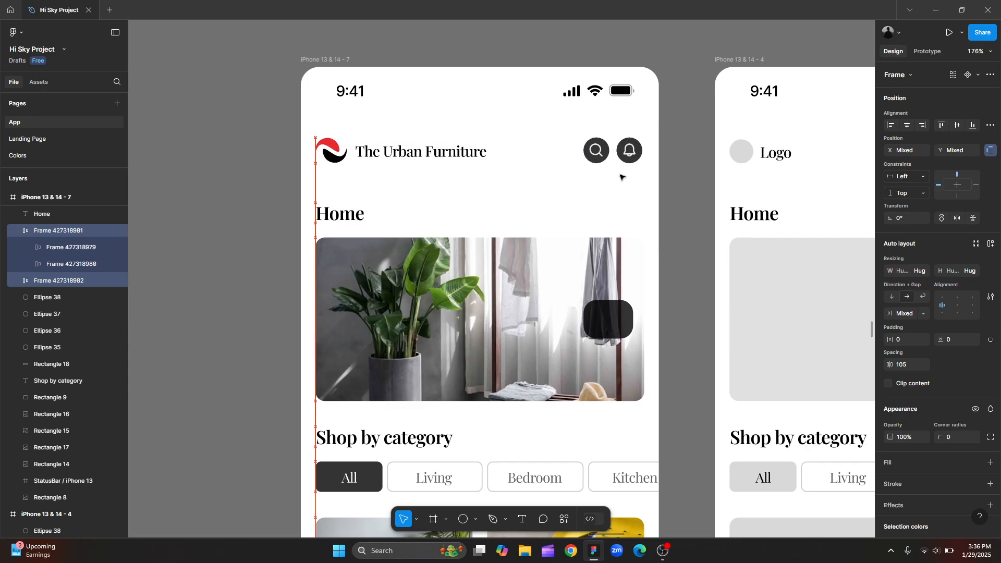
click(678, 209)
Try to wrap the Home heading and the plant image below it in a vertical auto layout.
scroll(680, 208, down, 4)
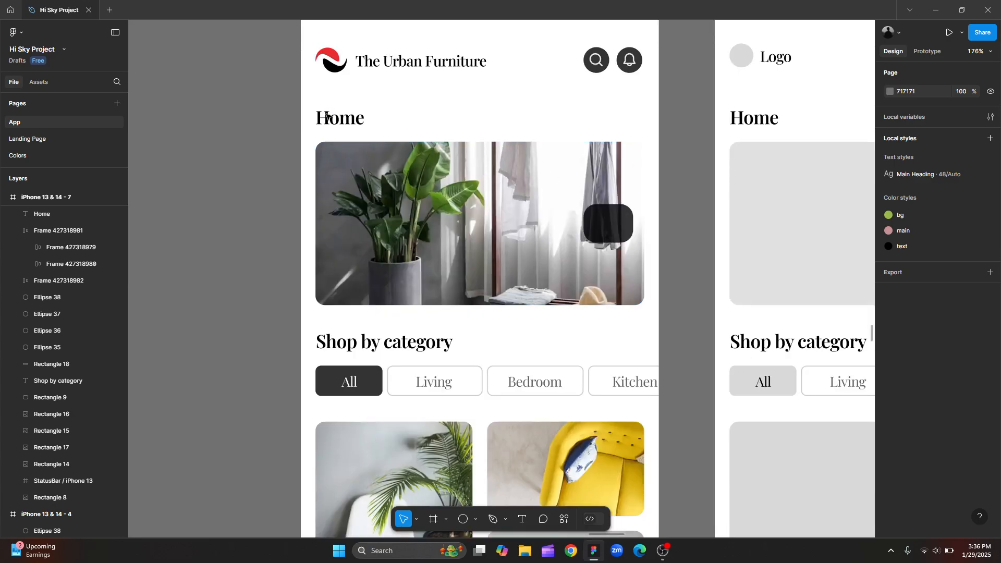
click(339, 117)
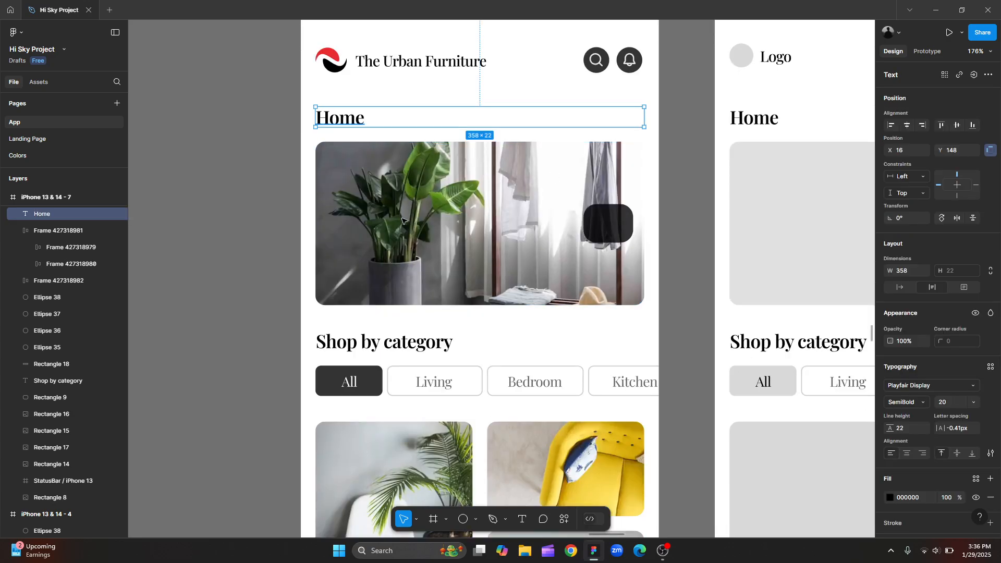
shift+click(401, 219)
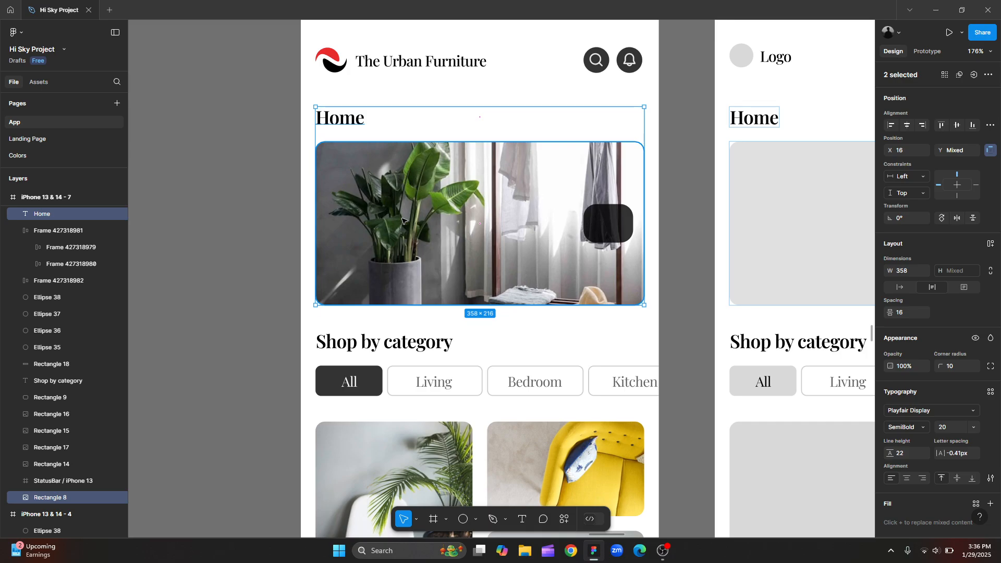
key(shift+a)
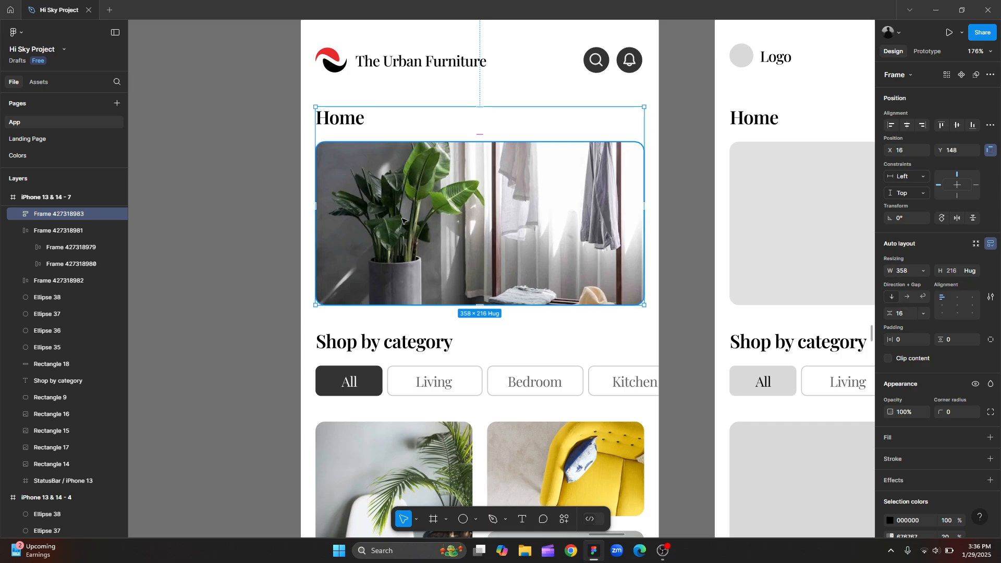
key(ctrl+z)
Wrap the black rounded rectangle and the plant image in an auto layout, aligning the rectangle to the middle right.
click(622, 221)
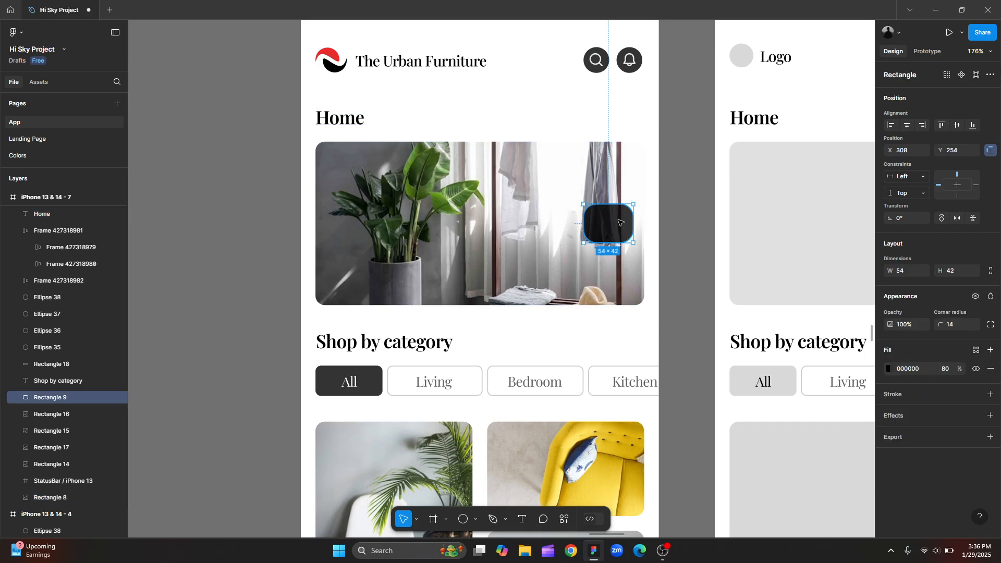
shift+click(454, 230)
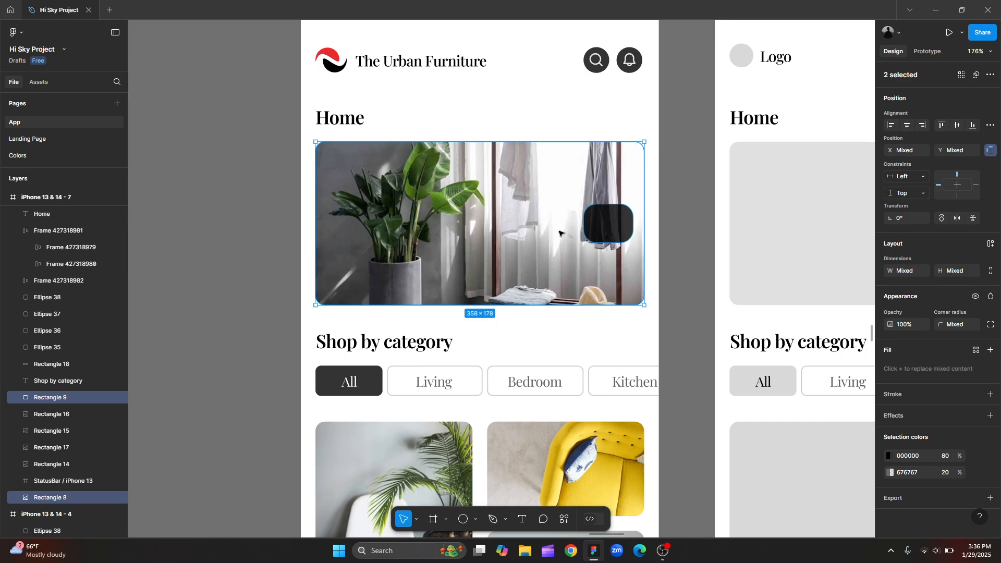
key(shift+a)
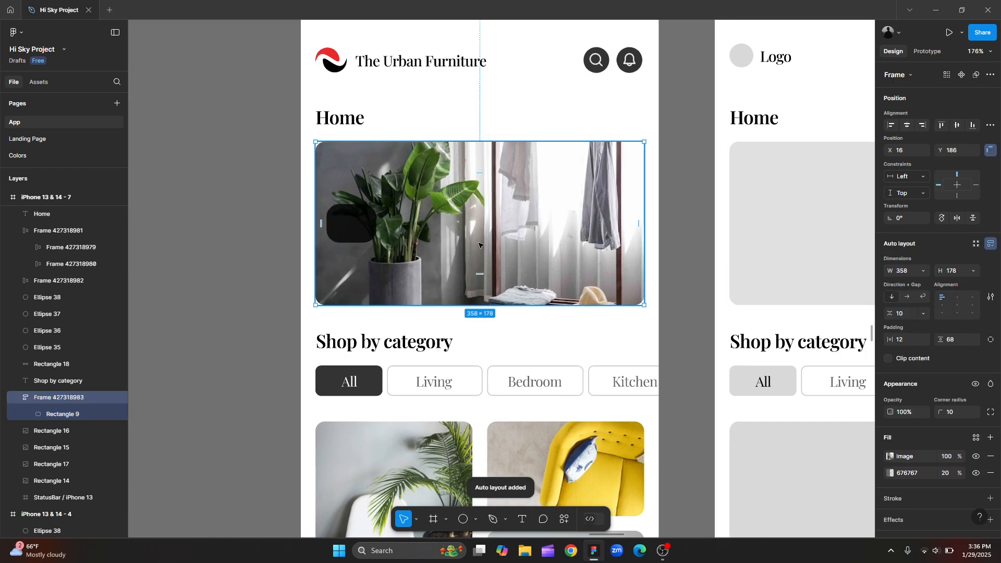
click(972, 307)
key(ctrl+z)
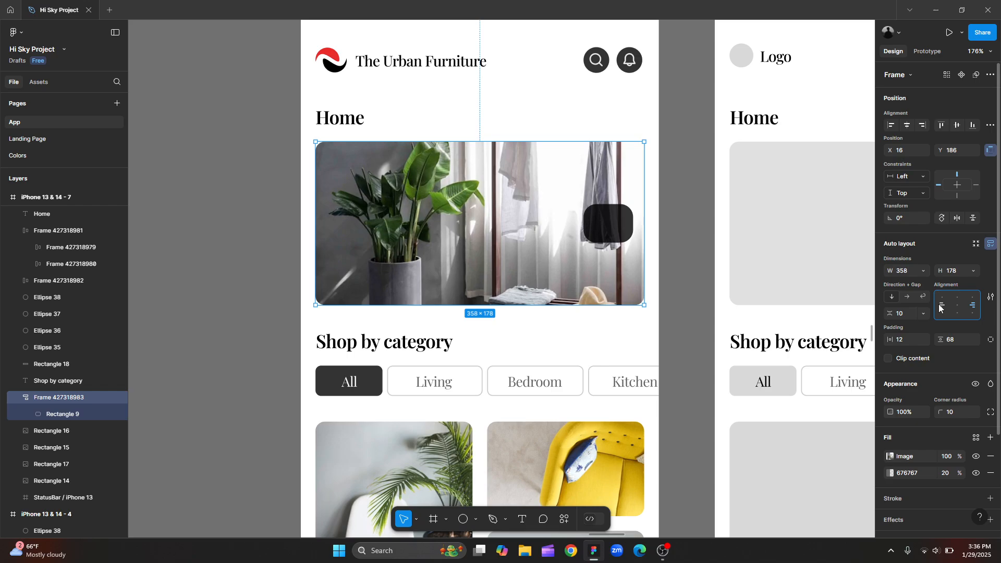
click(972, 307)
click(958, 308)
click(971, 308)
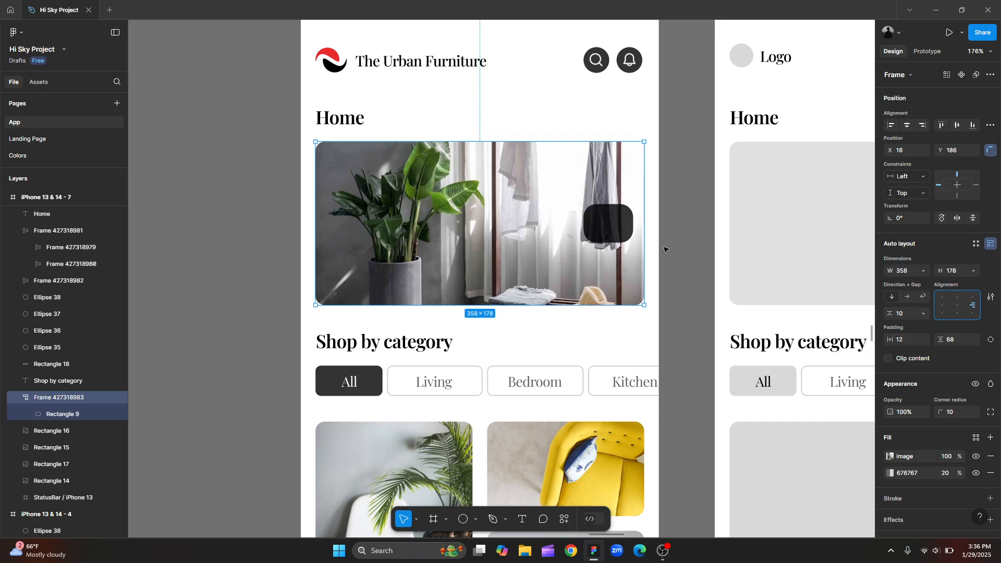
Try nesting the Home heading and the plant image frame in a shared vertical auto layout.
shift+click(350, 122)
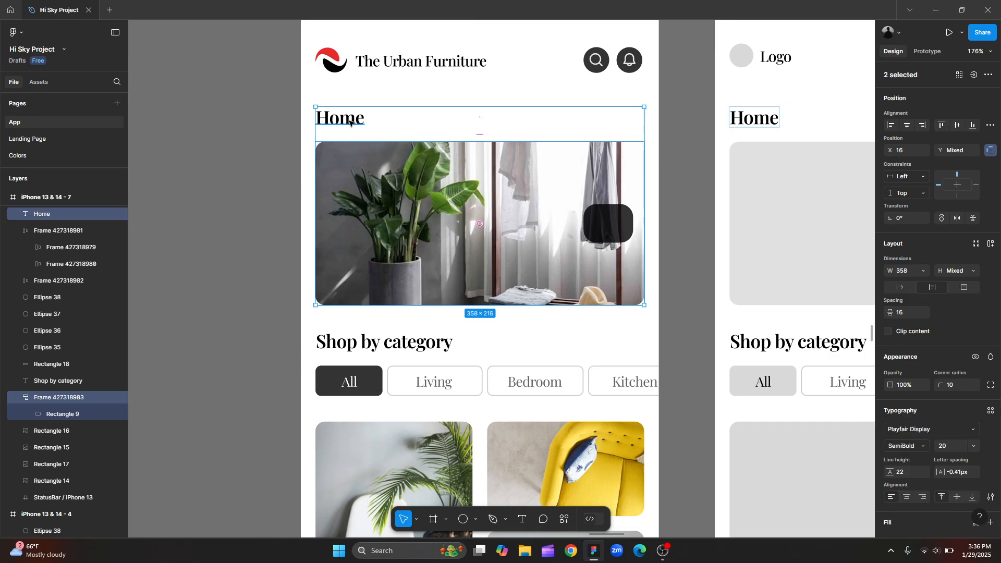
key(shift+a)
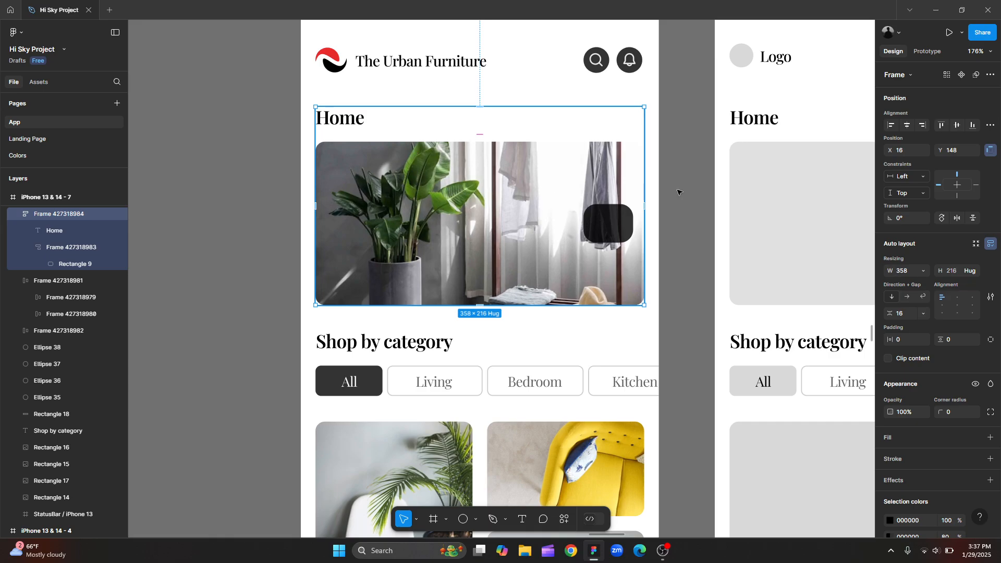
click(485, 64)
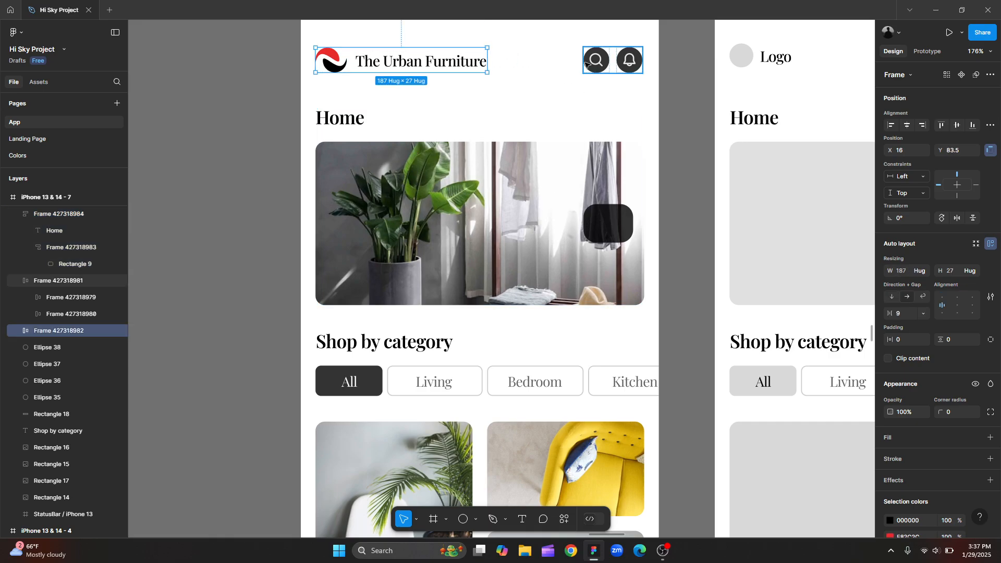
click(475, 184)
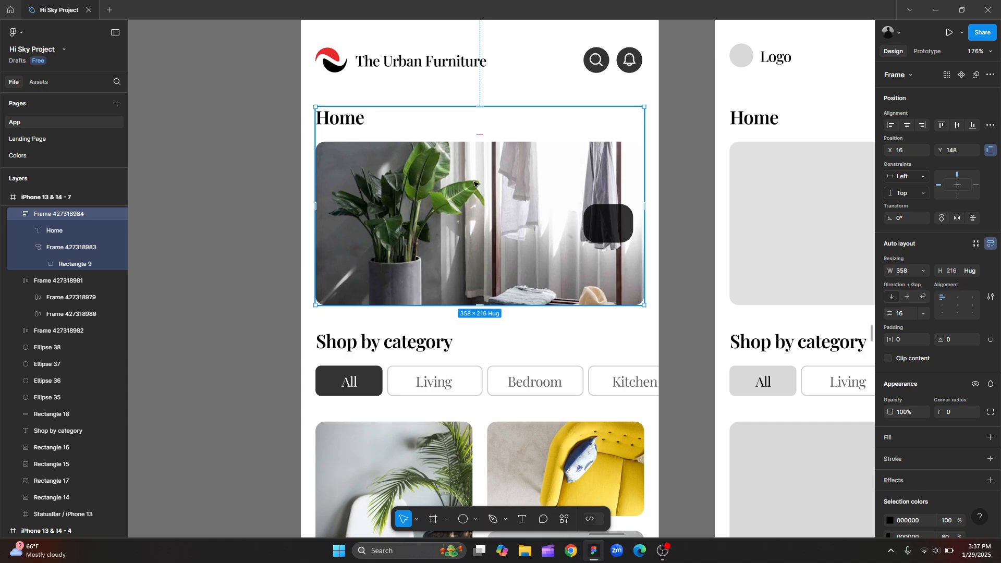
key(ctrl+shift+g)
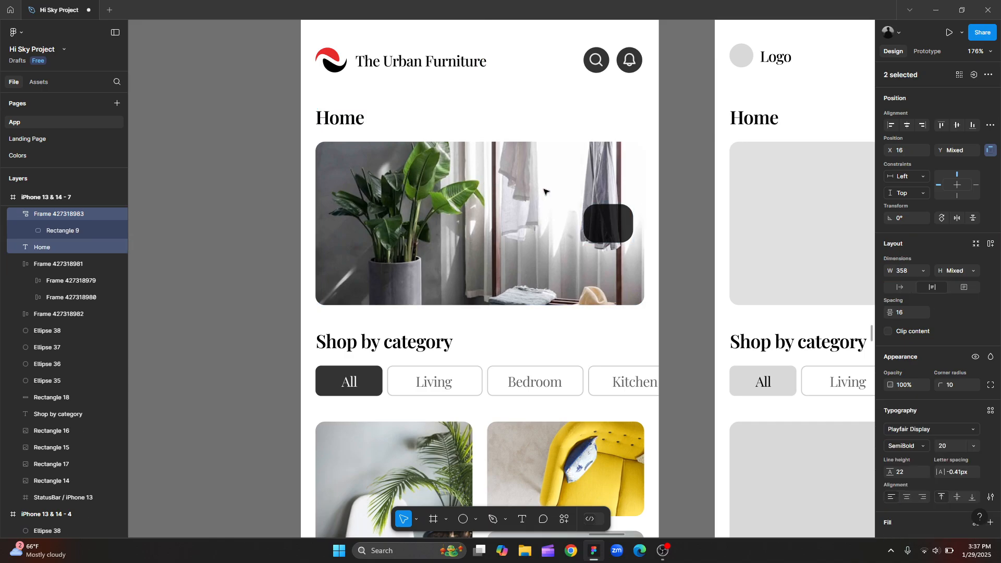
Try to ungroup the plant image's auto layout frame.
click(545, 190)
key(ctrl+shift+g)
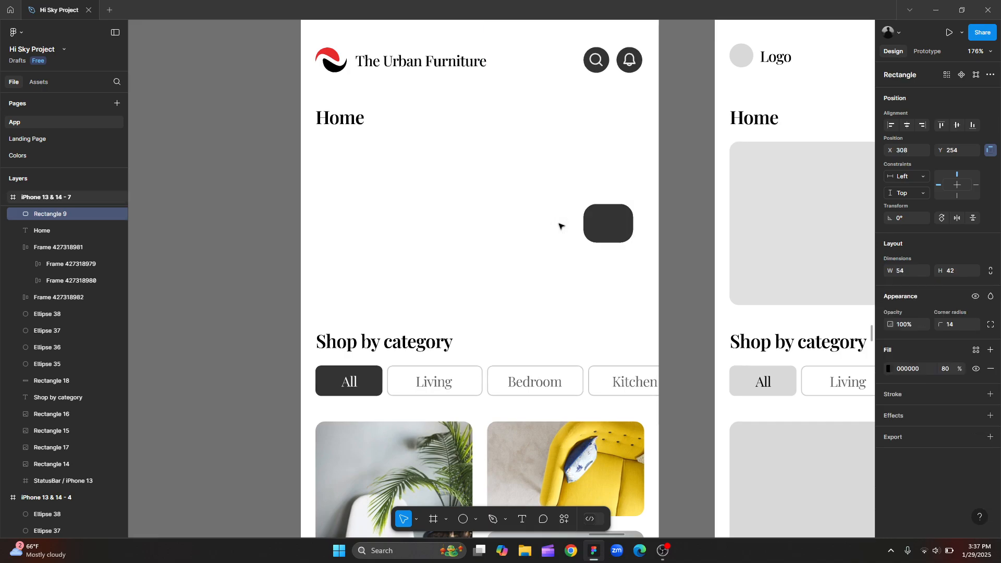
key(ctrl+z)
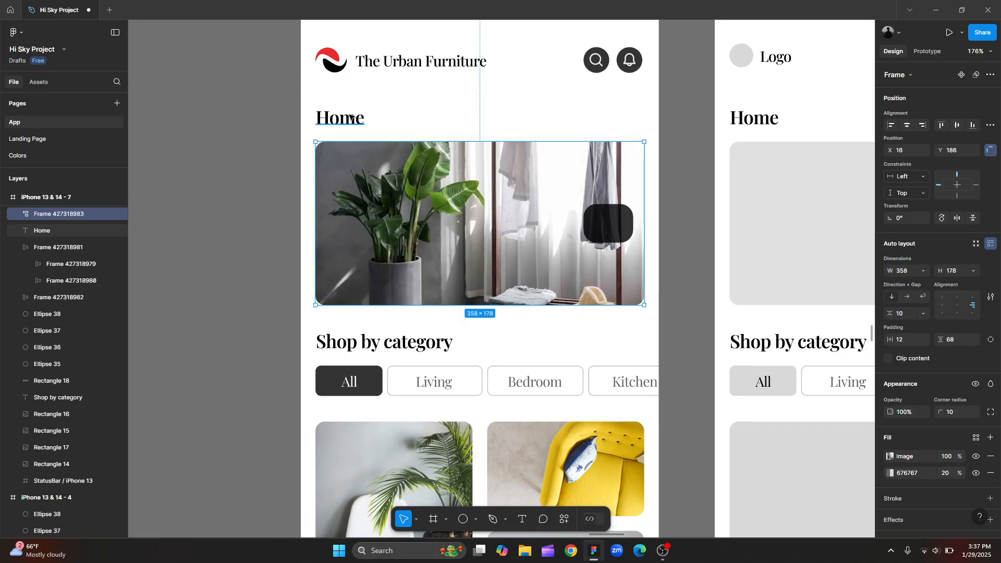
key(Escape)
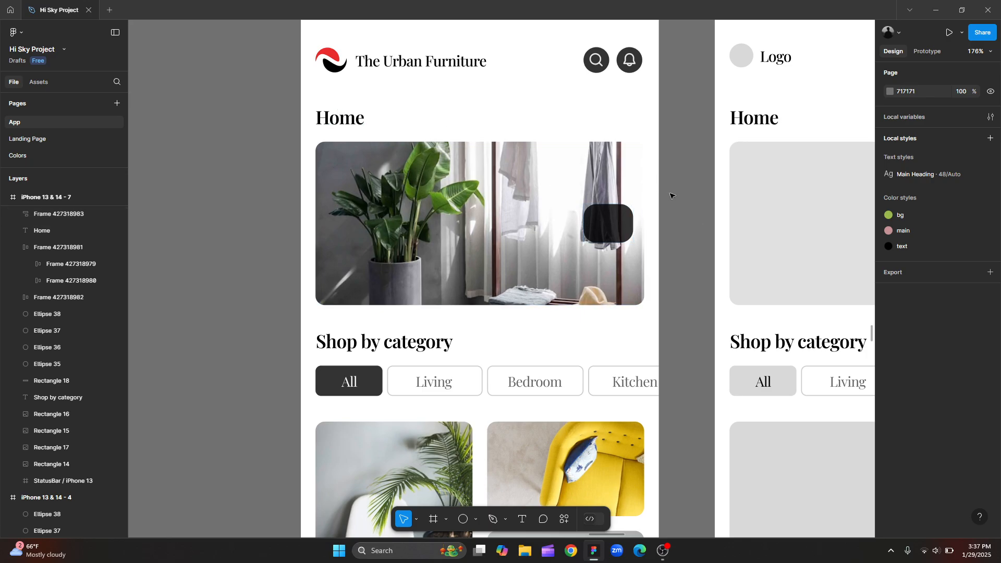
scroll(670, 194, down, 5)
scroll(670, 195, up, 2)
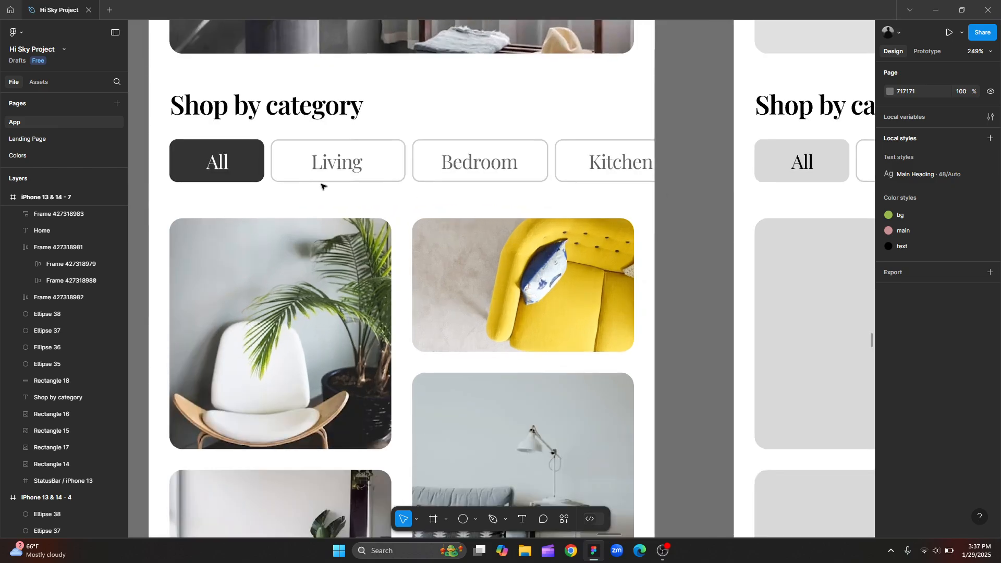
Wrap the All label and its dark rounded rectangle in an auto layout in the Shop by category row.
scroll(145, 157, up, 4)
scroll(144, 159, up, 1)
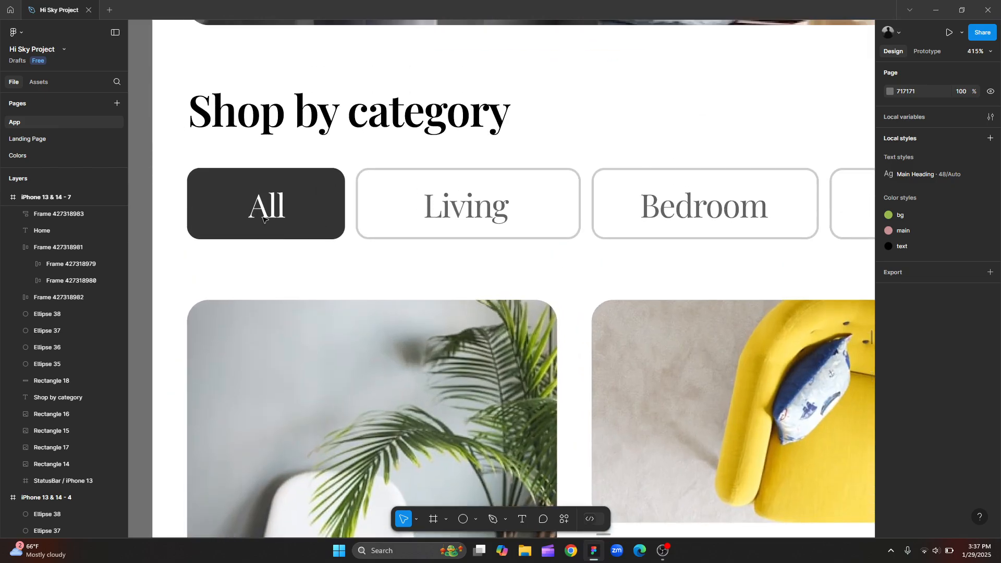
click(295, 206)
shift+click(325, 197)
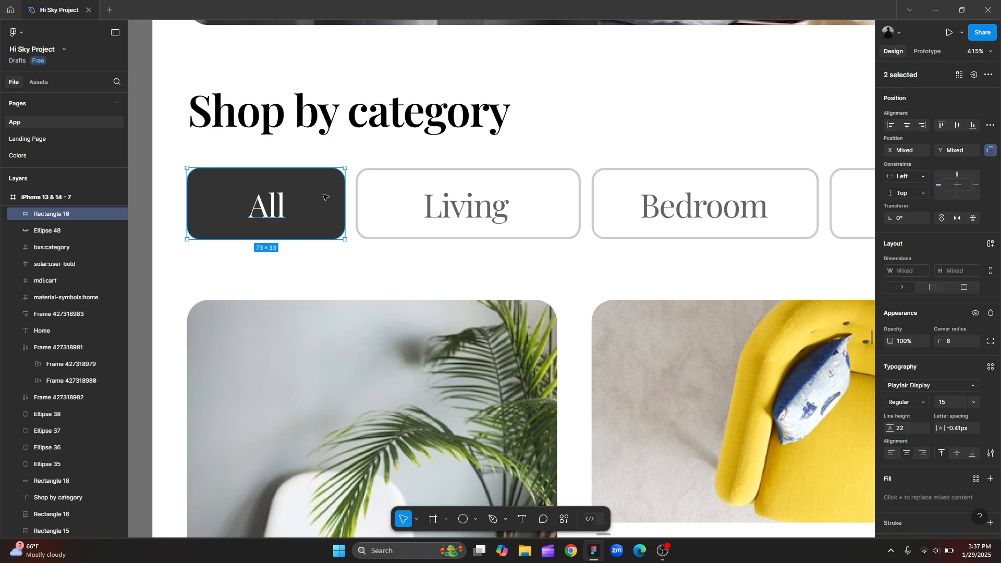
key(shift+a)
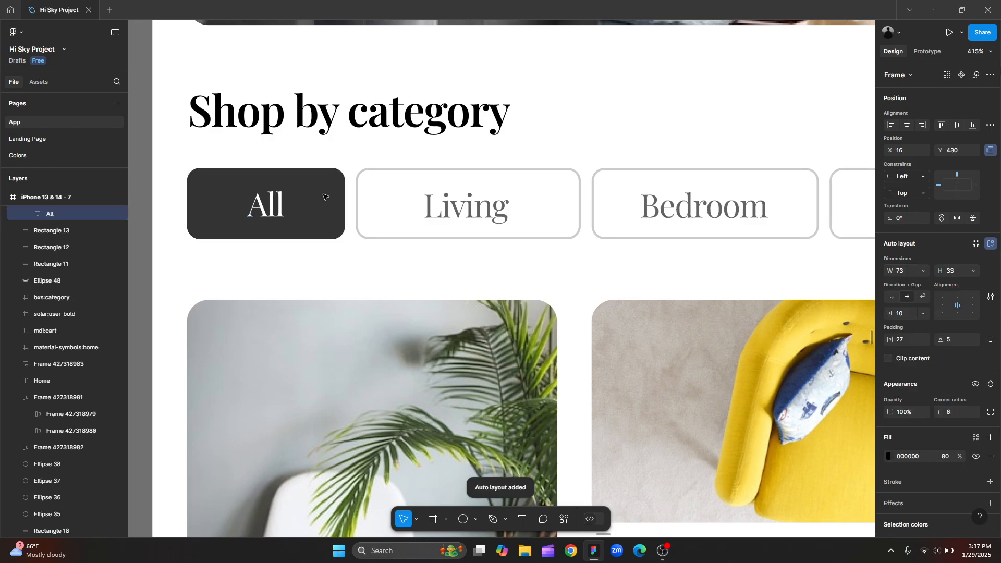
key(ctrl+z)
ctrl+scroll(173, 229, up, 5)
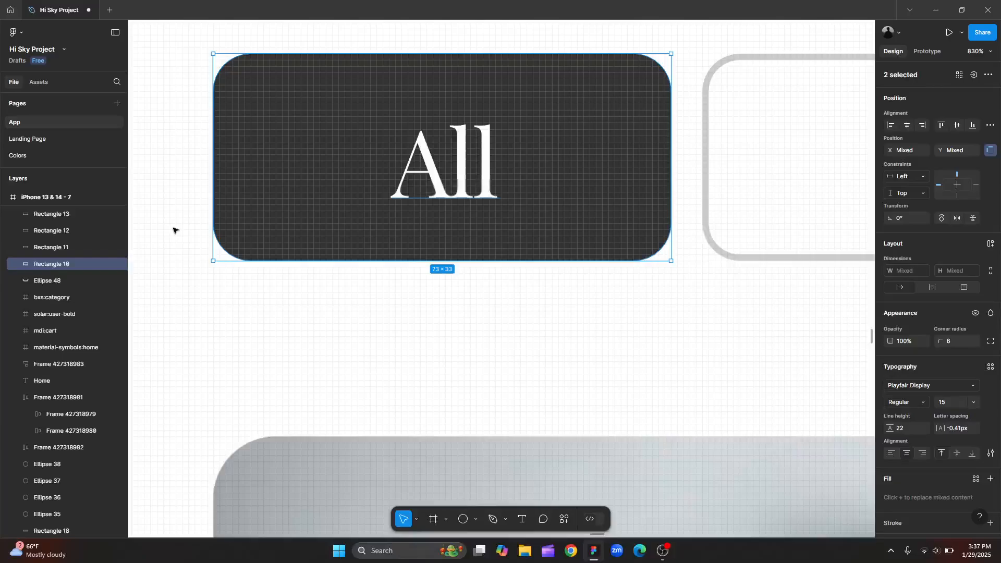
scroll(494, 226, up, 1)
scroll(495, 226, up, 1)
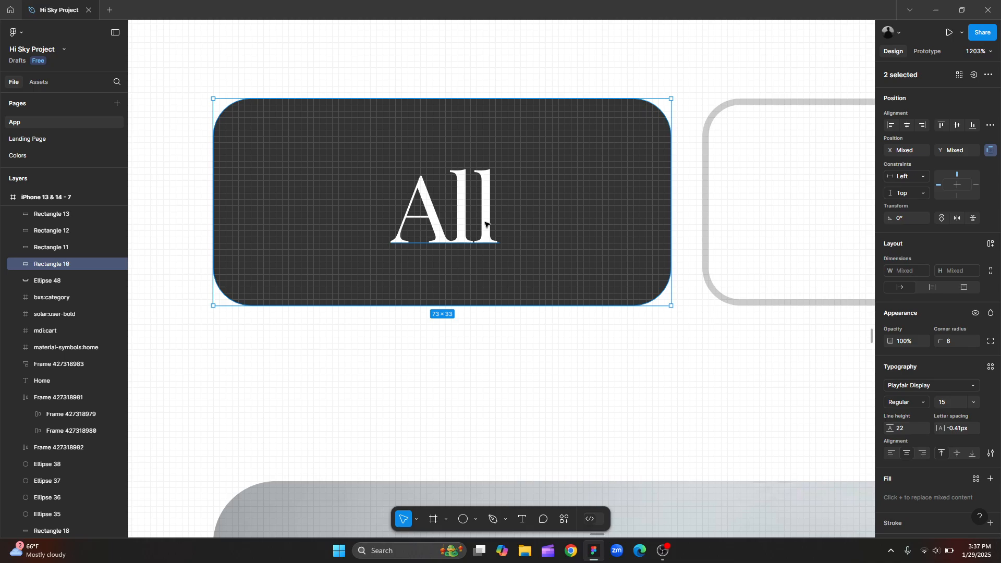
key(shift+a)
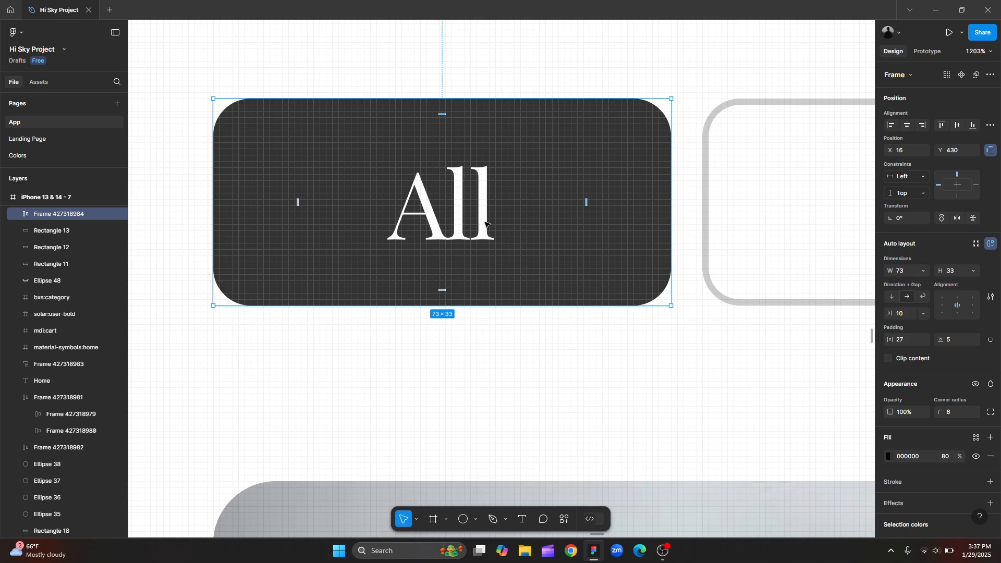
scroll(485, 224, down, 4)
scroll(326, 310, down, 1)
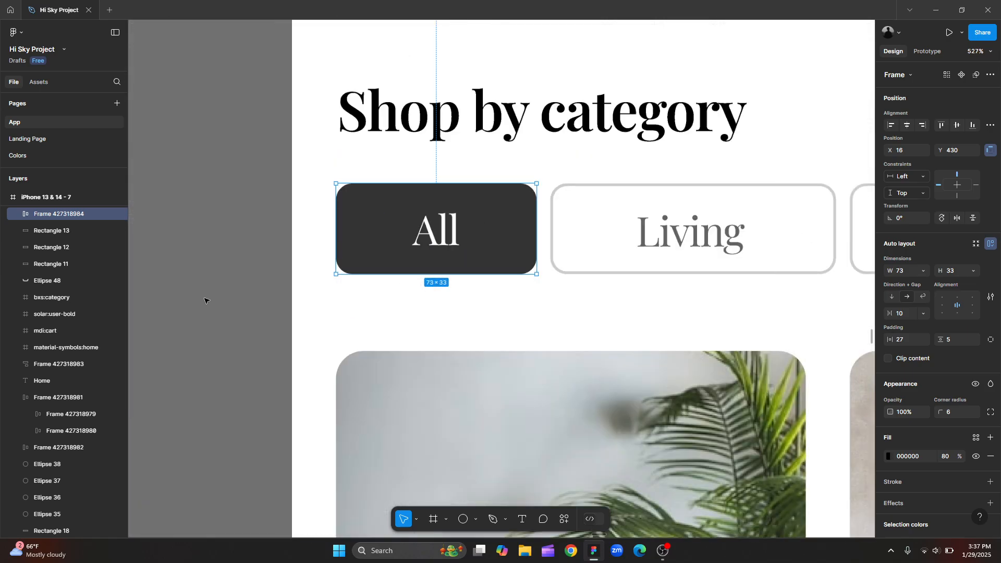
key(ctrl+shift+g)
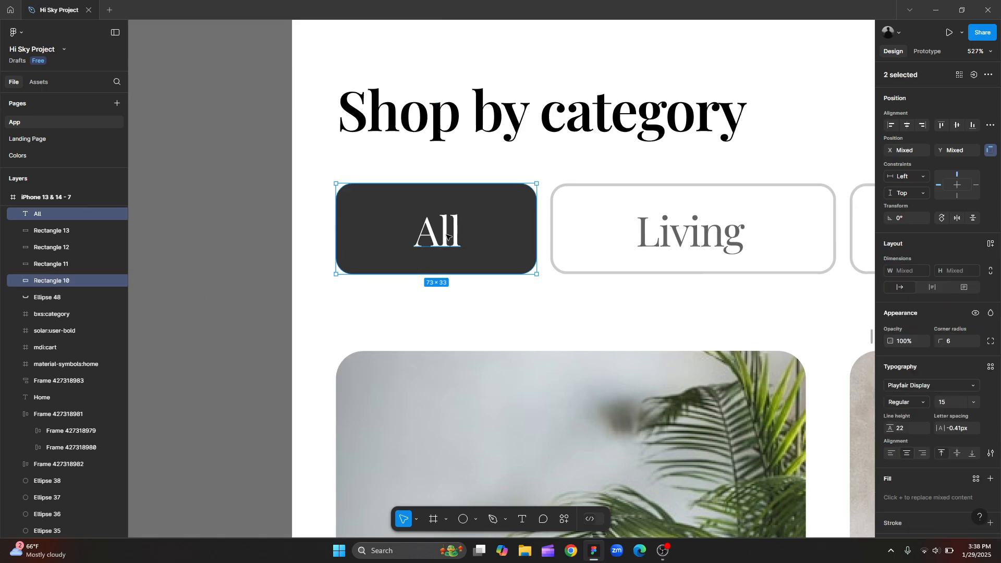
key(shift+a)
Wrap the Living label with its outlined rectangle, and the Bedroom label with its own, in separate auto layouts.
scroll(185, 259, down, 3)
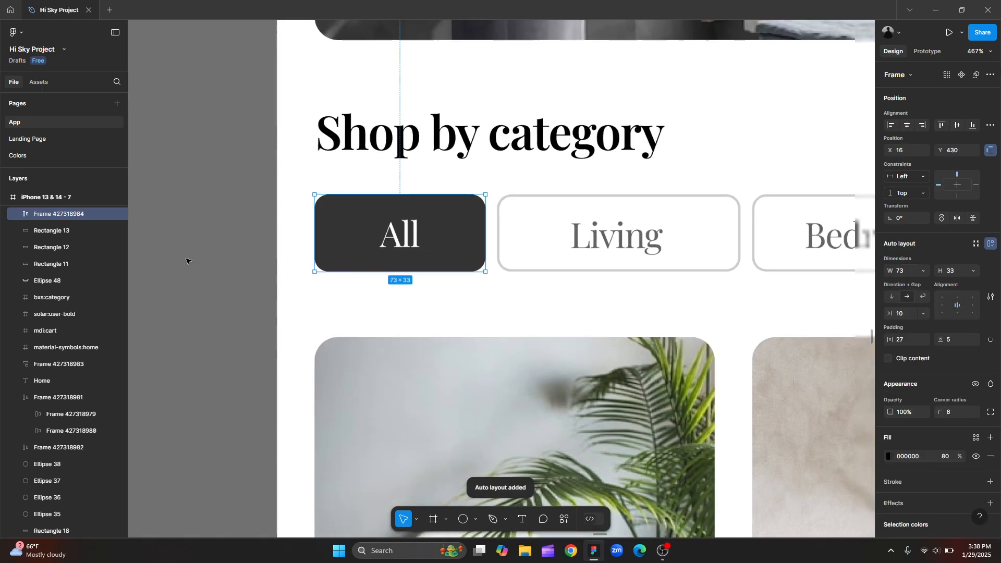
click(527, 242)
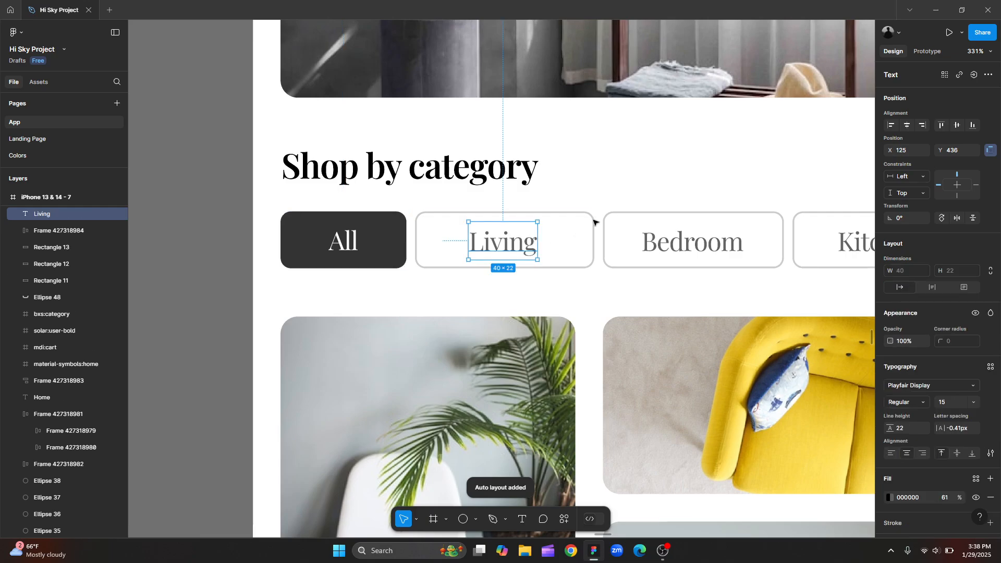
shift+click(593, 219)
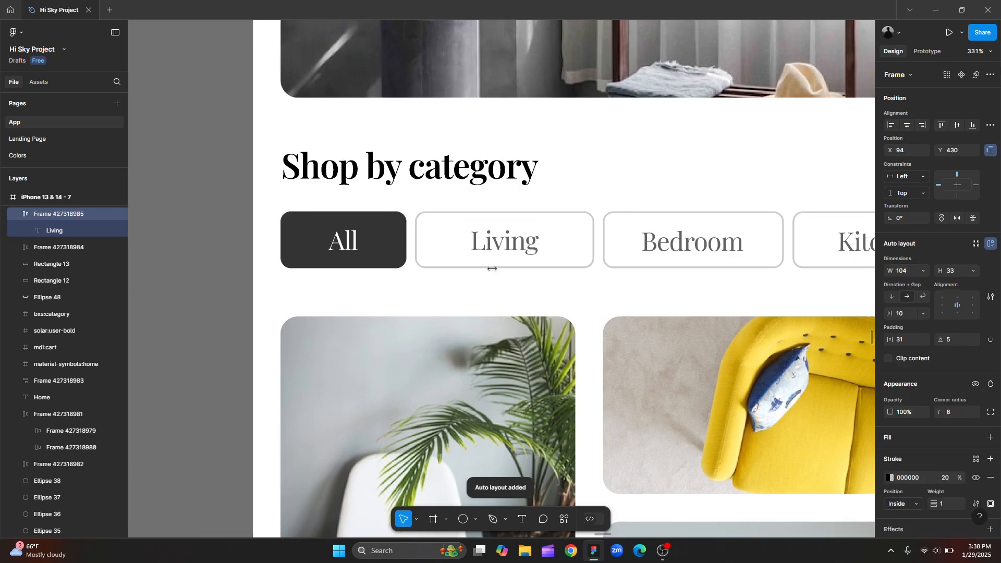
key(shift+a)
click(692, 241)
shift+click(762, 212)
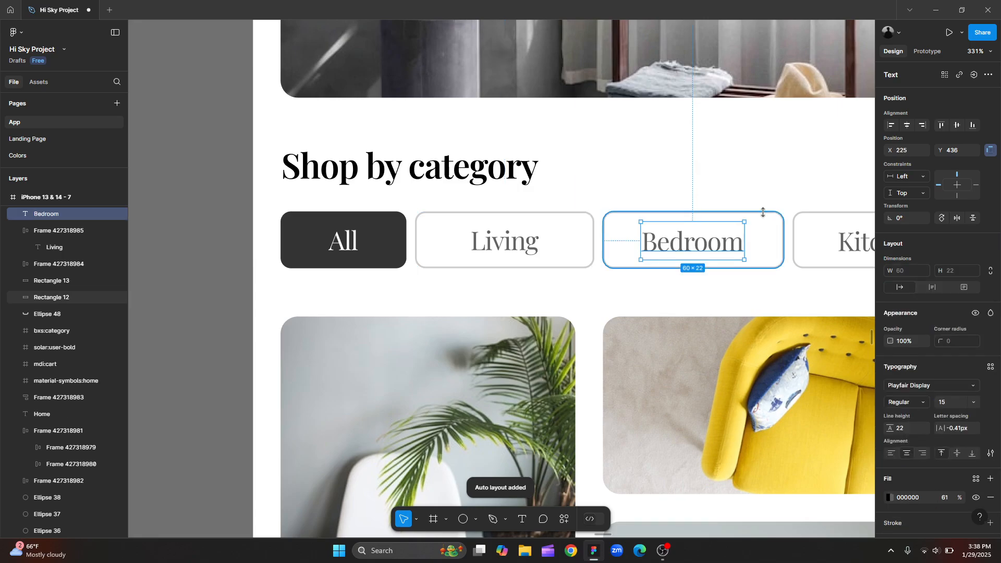
key(shift+a)
Wrap the Kitchen label and its outlined rectangle in an auto layout.
scroll(243, 284, down, 5)
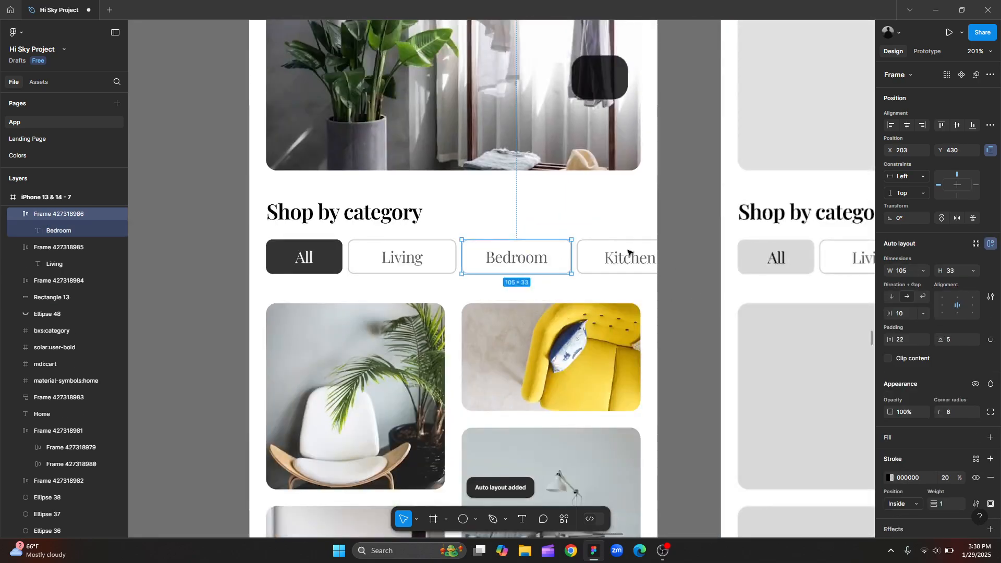
shift+click(627, 245)
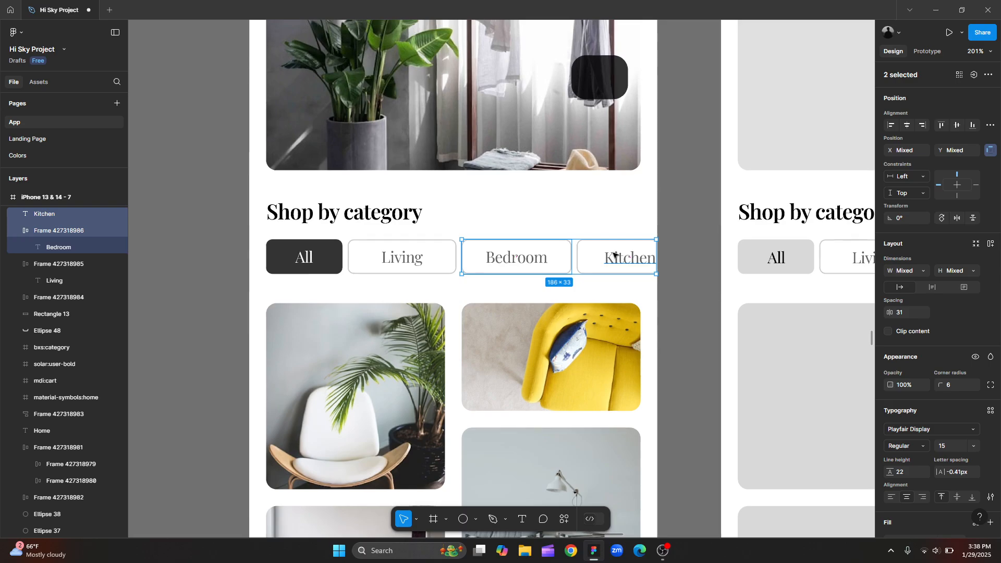
click(615, 255)
shift+click(583, 272)
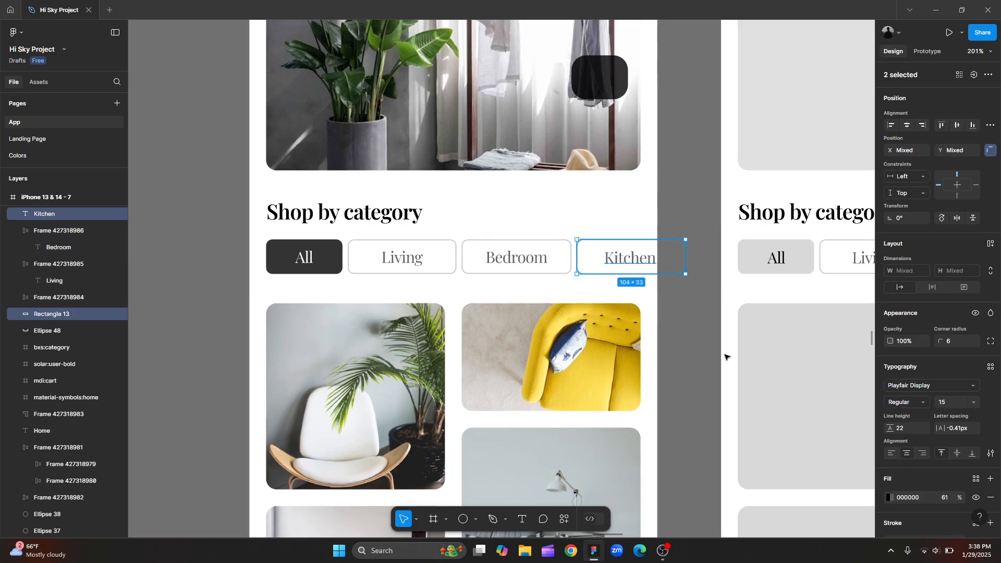
key(shift+a)
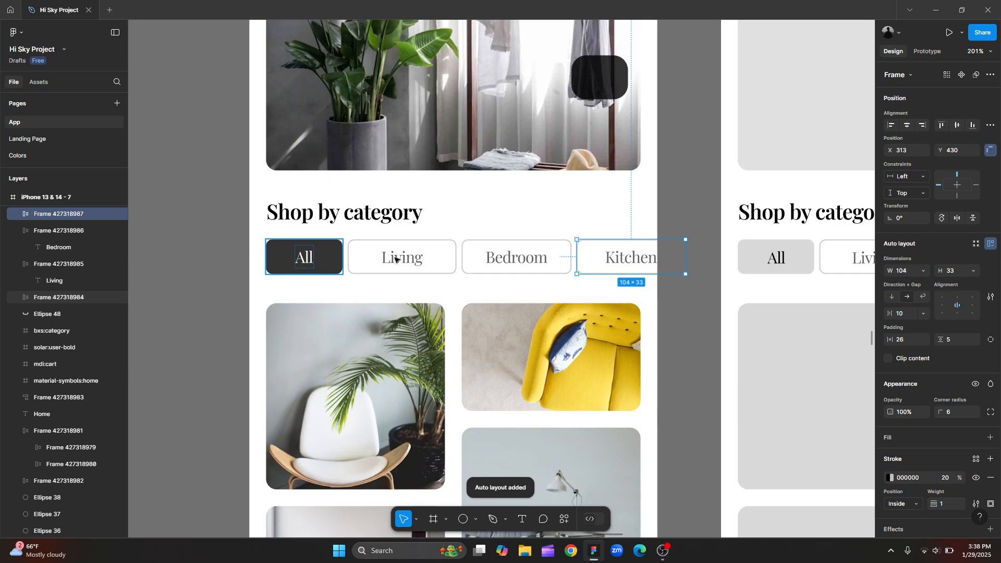
Combine the All, Living, Bedroom and Kitchen buttons in one horizontal auto layout with a gap of 14.
shift+click(395, 259)
shift+click(494, 258)
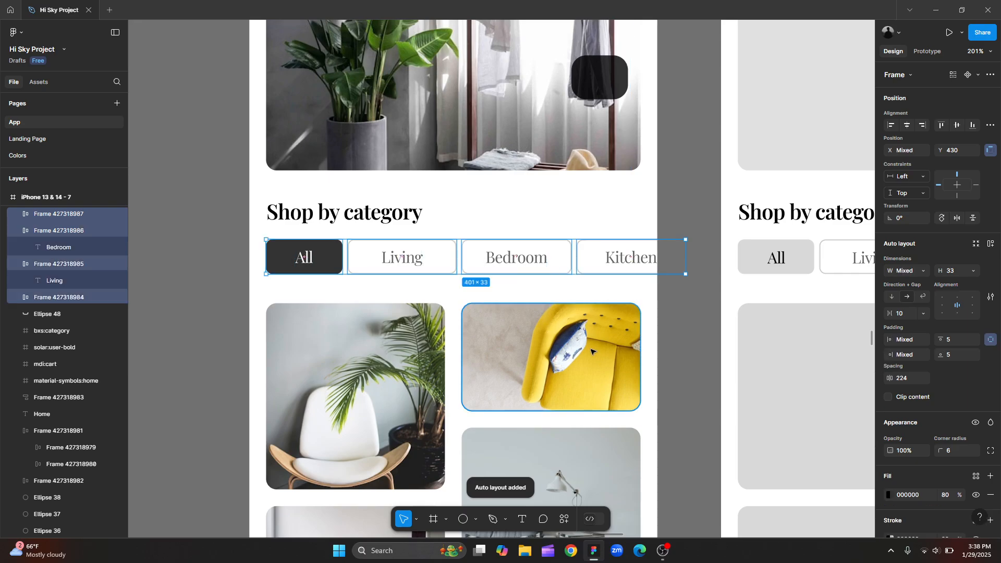
key(shift+a)
drag(889, 313, 904, 315)
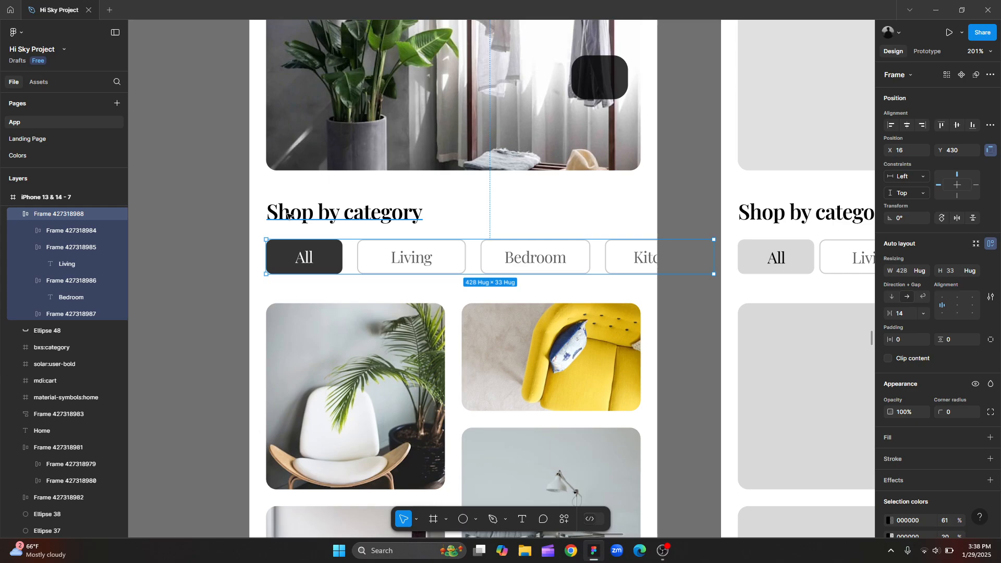
Try to wrap the Shop by category heading and the category button row in a vertical auto layout.
shift+click(252, 214)
scroll(251, 214, up, 2)
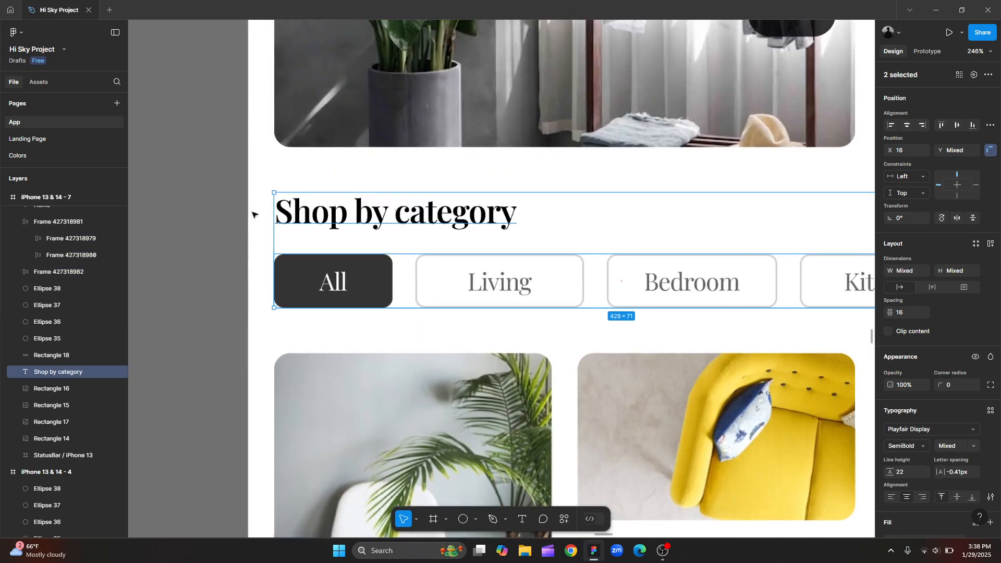
scroll(252, 214, up, 5)
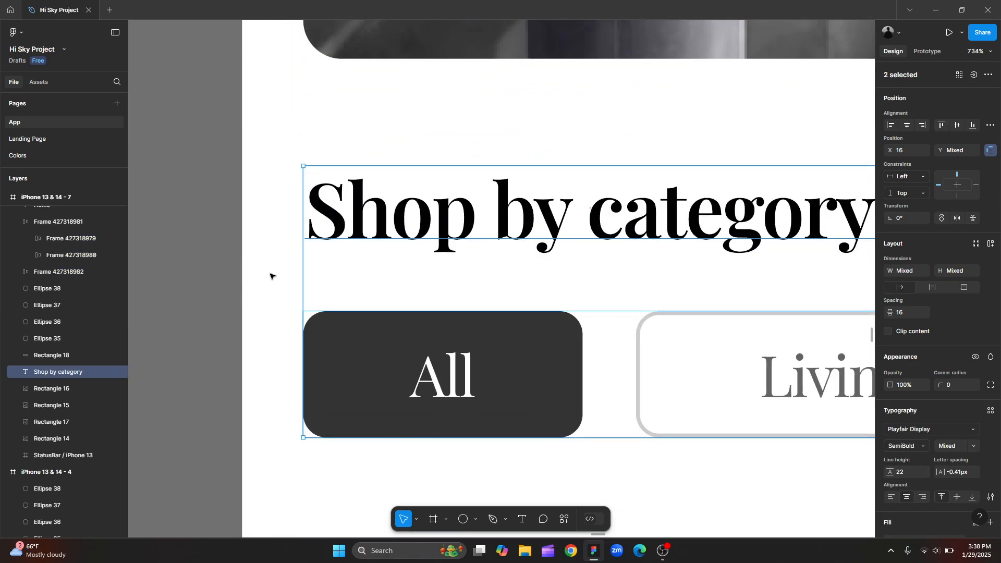
key(shift+a)
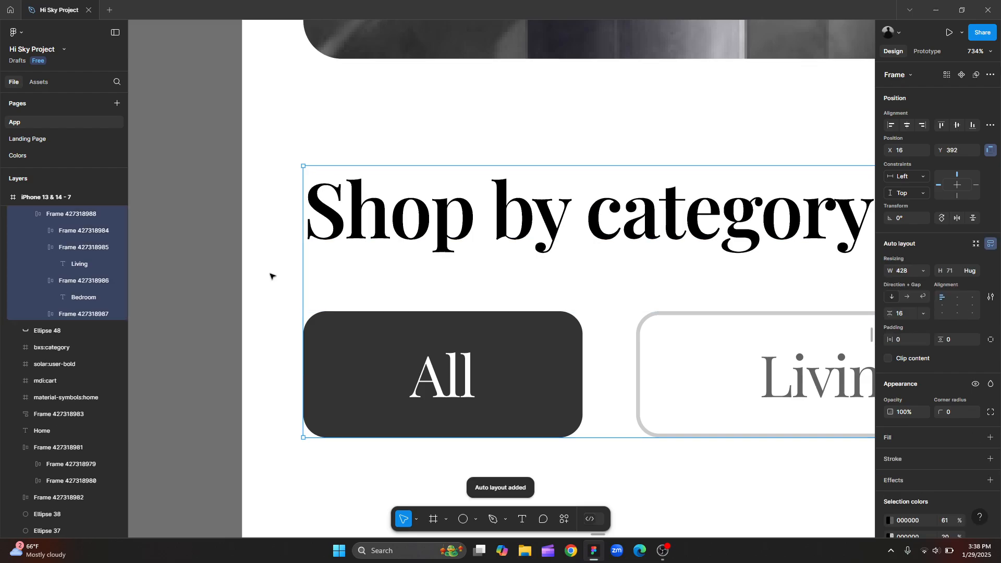
key(ctrl+z)
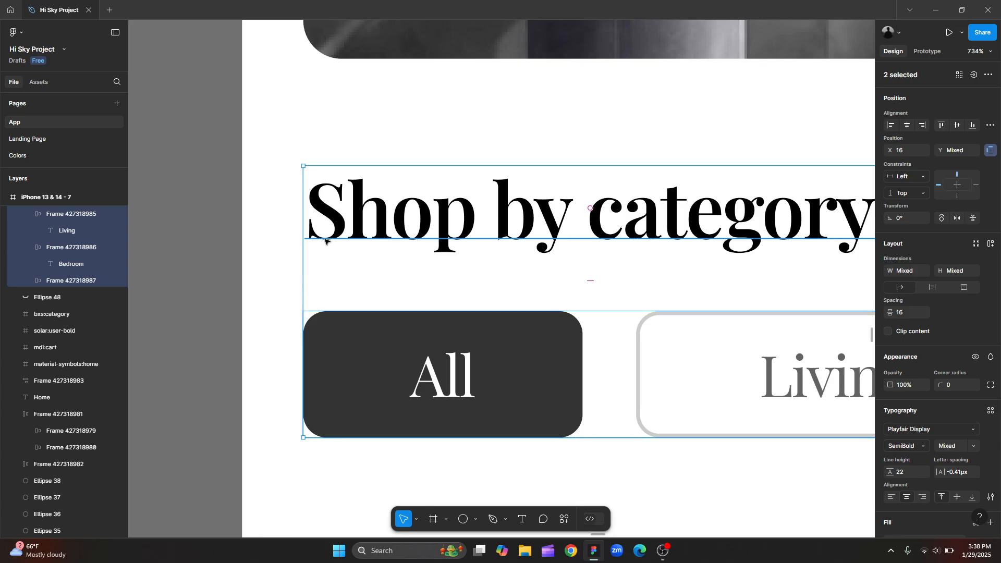
key(shift+a)
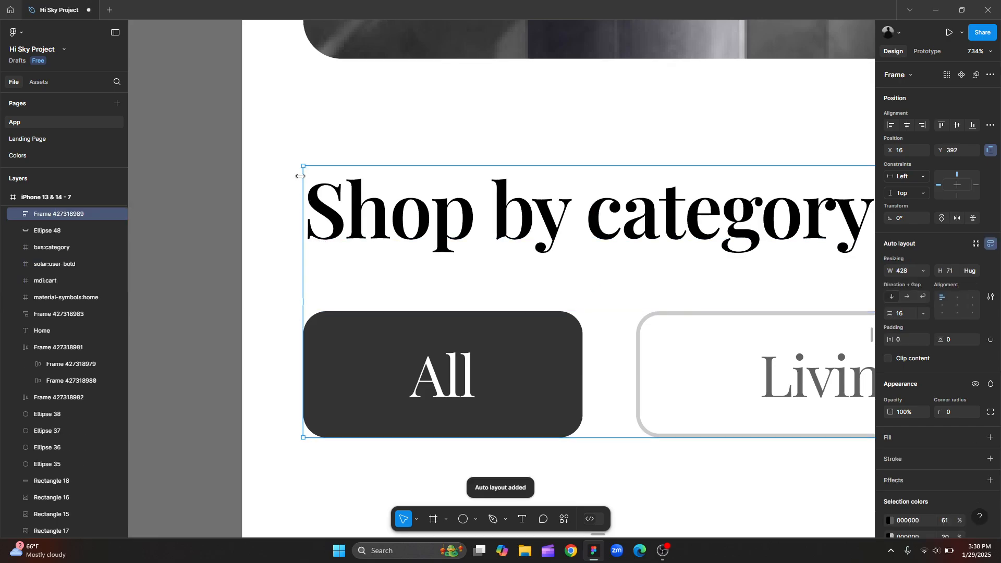
scroll(187, 246, down, 10)
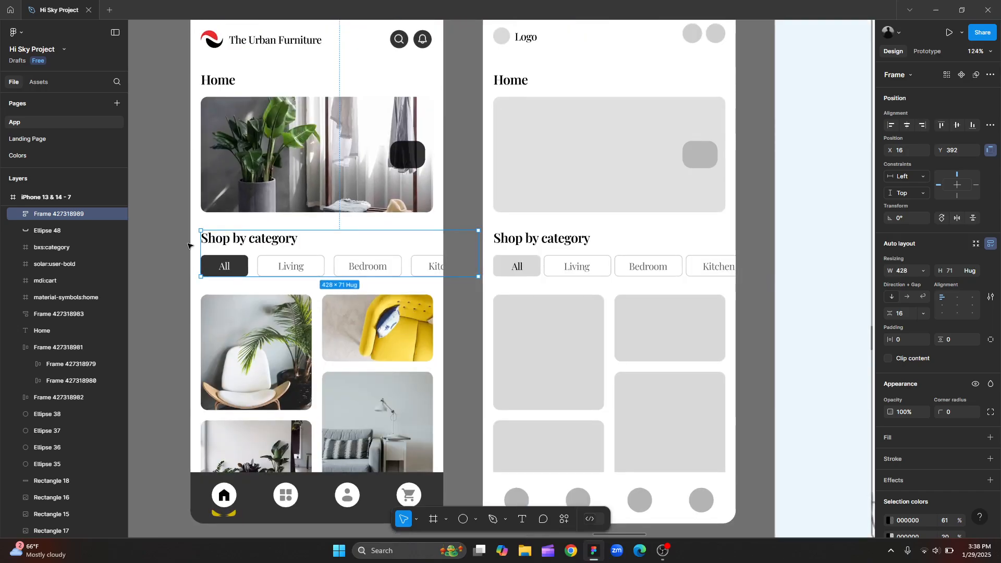
key(ctrl+z)
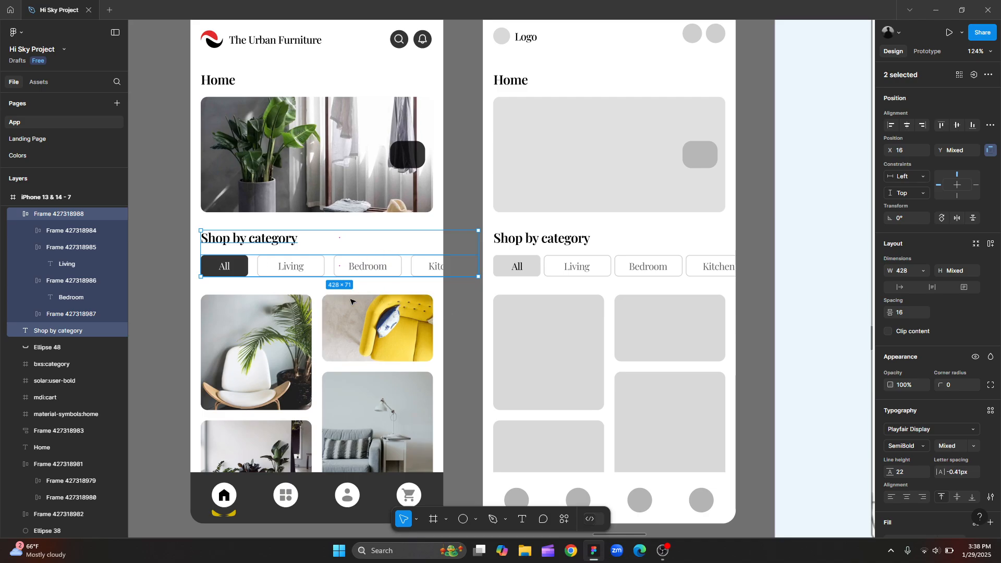
key(Escape)
Try to wrap the Home link and the three Logo links in the red landing page's header in a horizontal auto layout.
scroll(450, 281, down, 3)
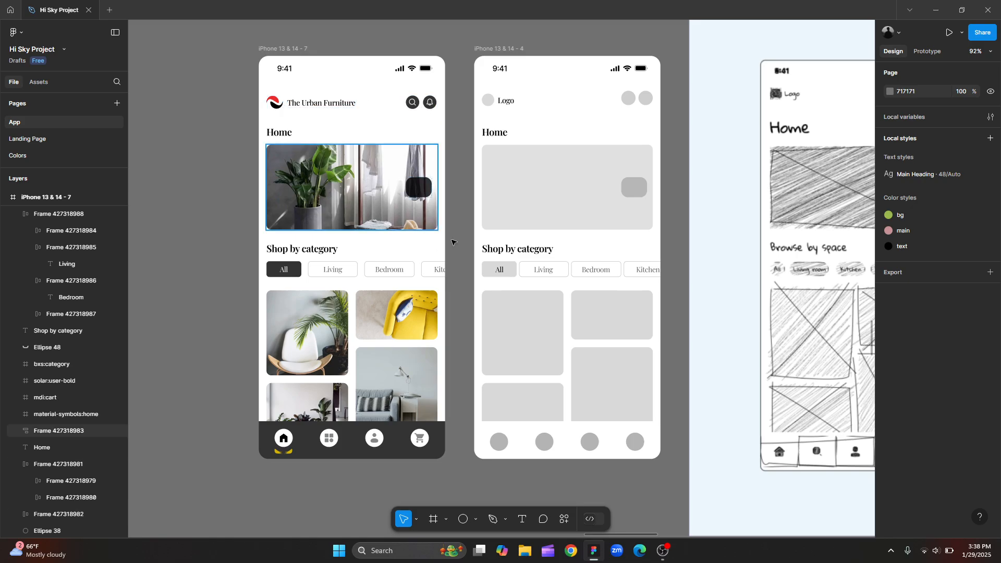
scroll(451, 242, down, 10)
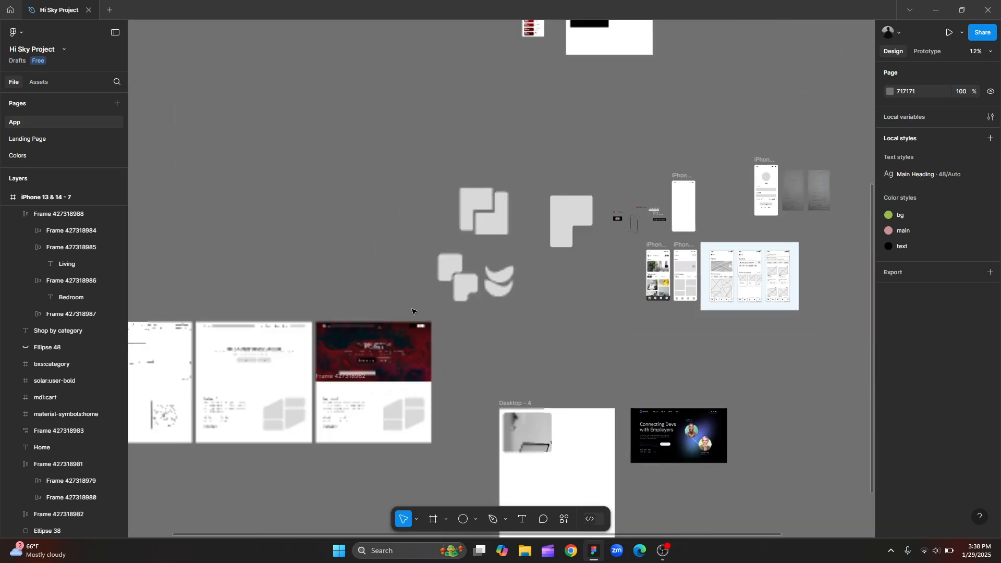
scroll(411, 311, up, 6)
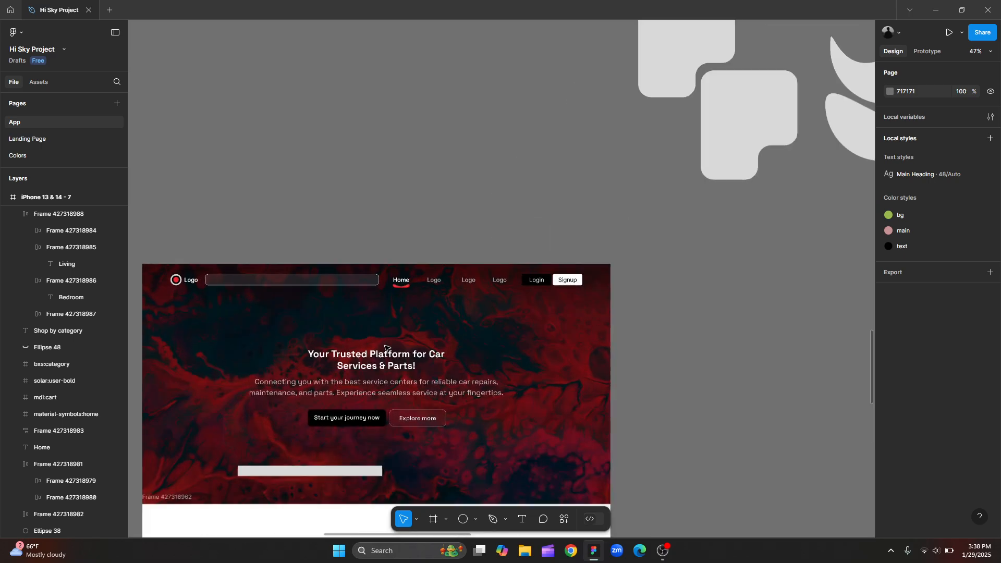
scroll(503, 273, up, 5)
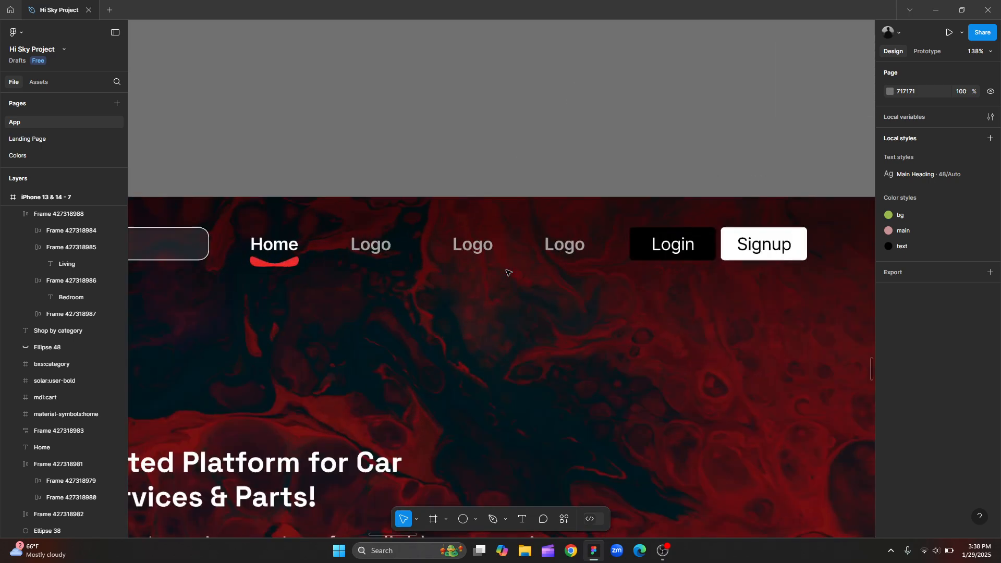
scroll(505, 273, up, 3)
scroll(585, 266, down, 2)
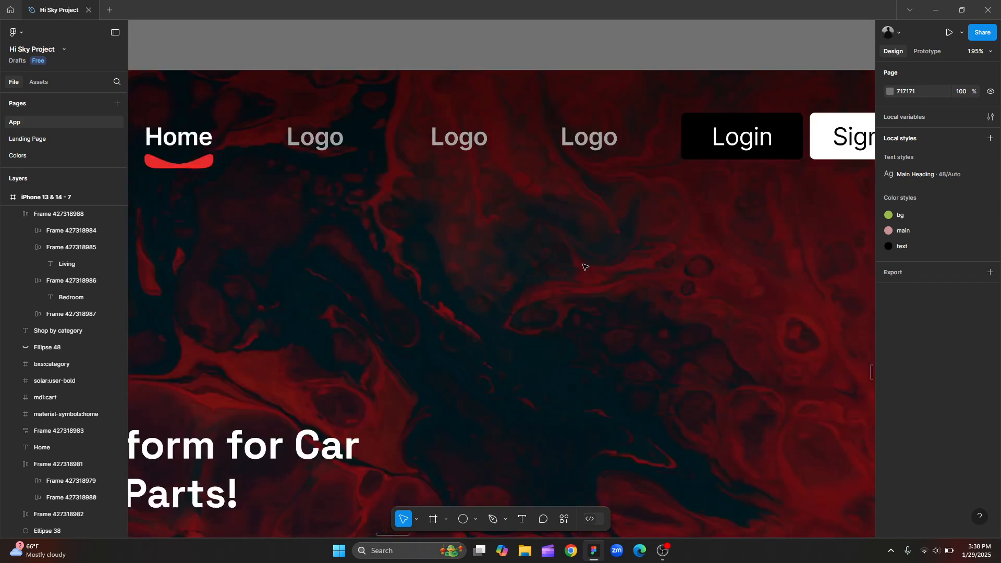
scroll(585, 266, down, 2)
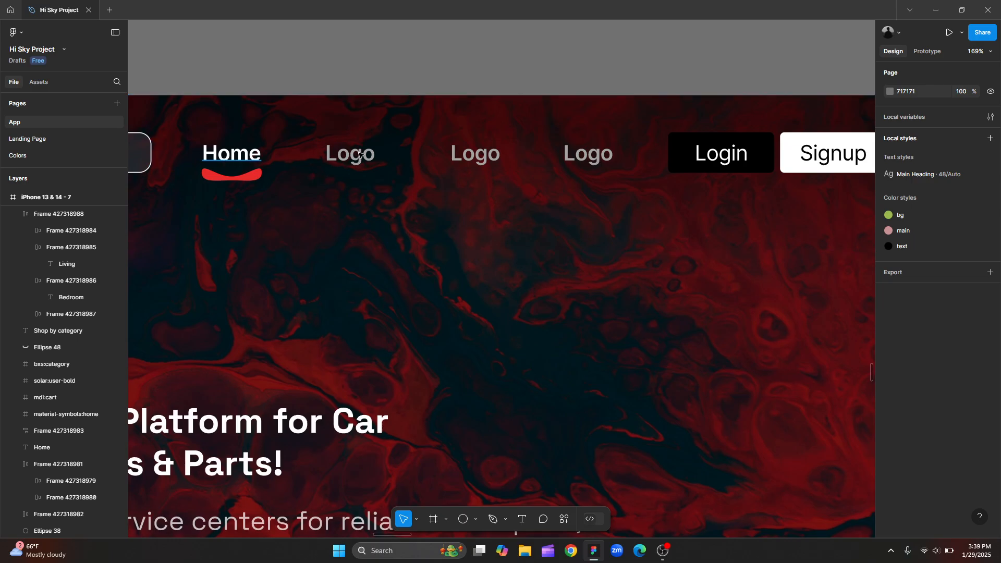
click(232, 153)
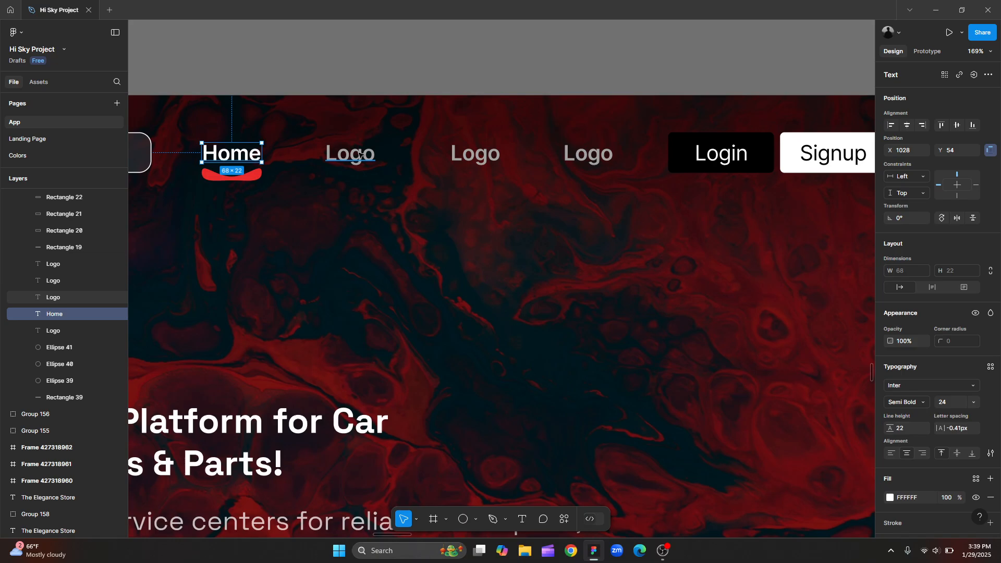
shift+click(350, 154)
shift+click(475, 154)
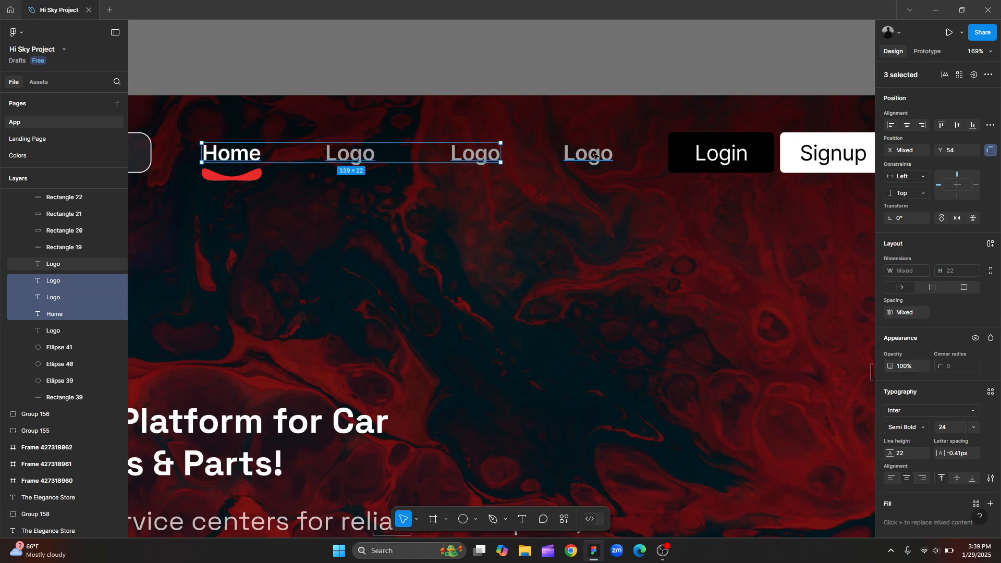
shift+click(588, 153)
key(shift+a)
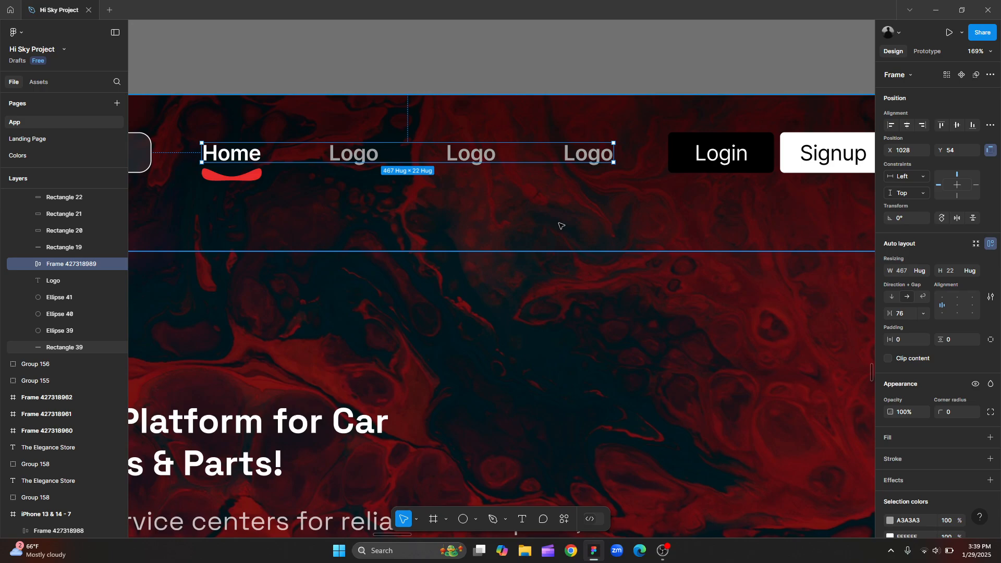
key(Return)
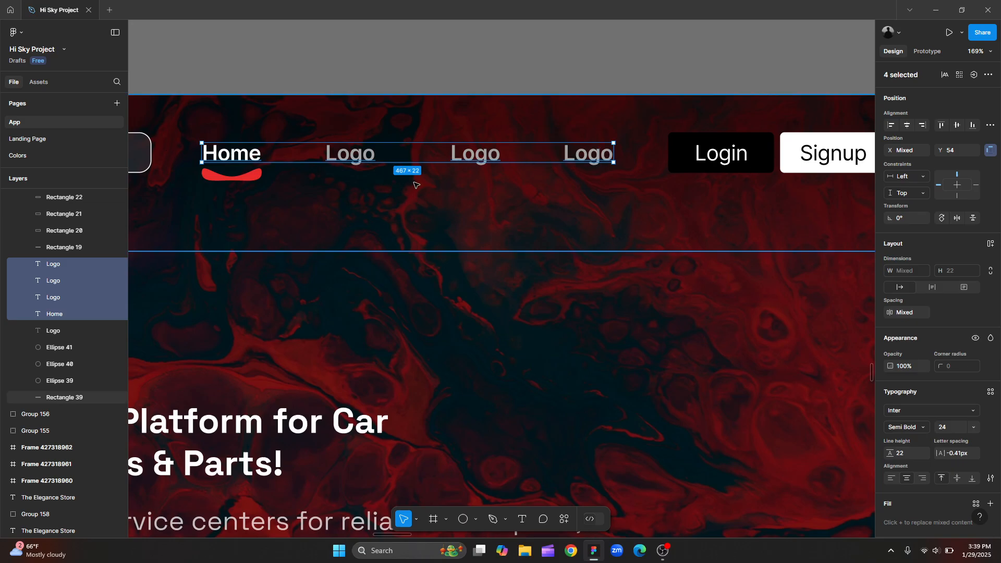
Try a horizontal auto layout with a wider gap on the red landing page's Home and three Logo links.
key(shift+a)
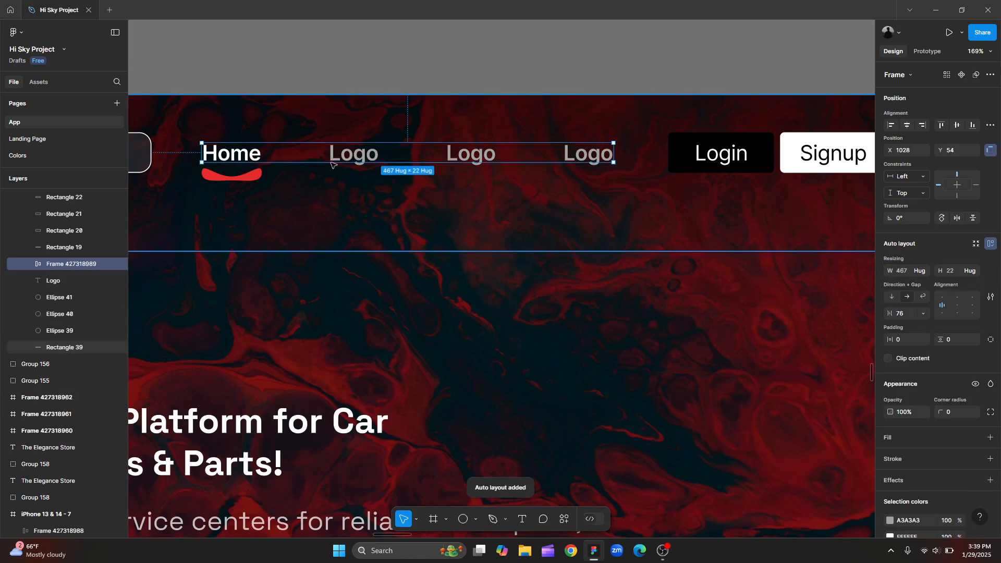
scroll(221, 161, up, 5)
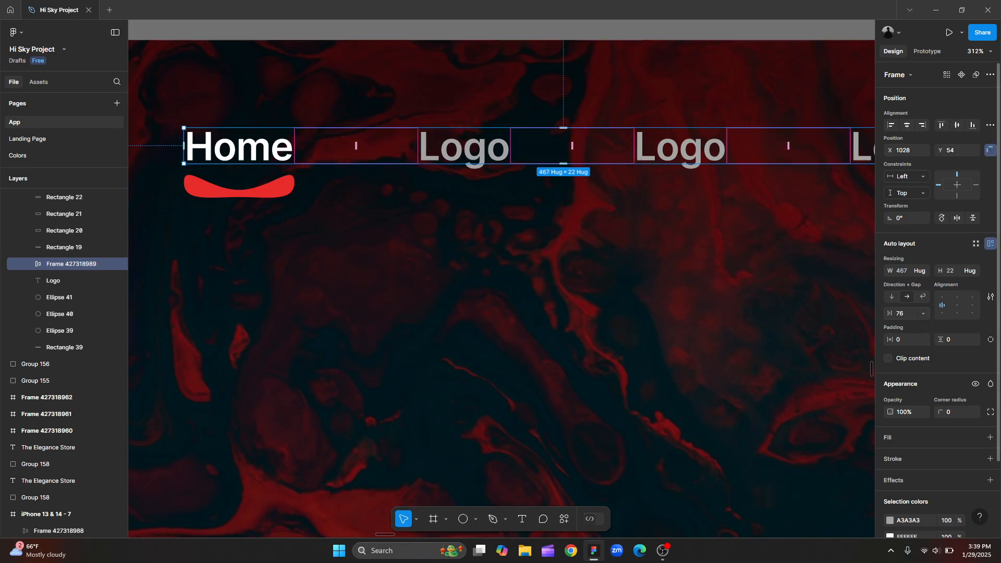
drag(890, 313, 896, 312)
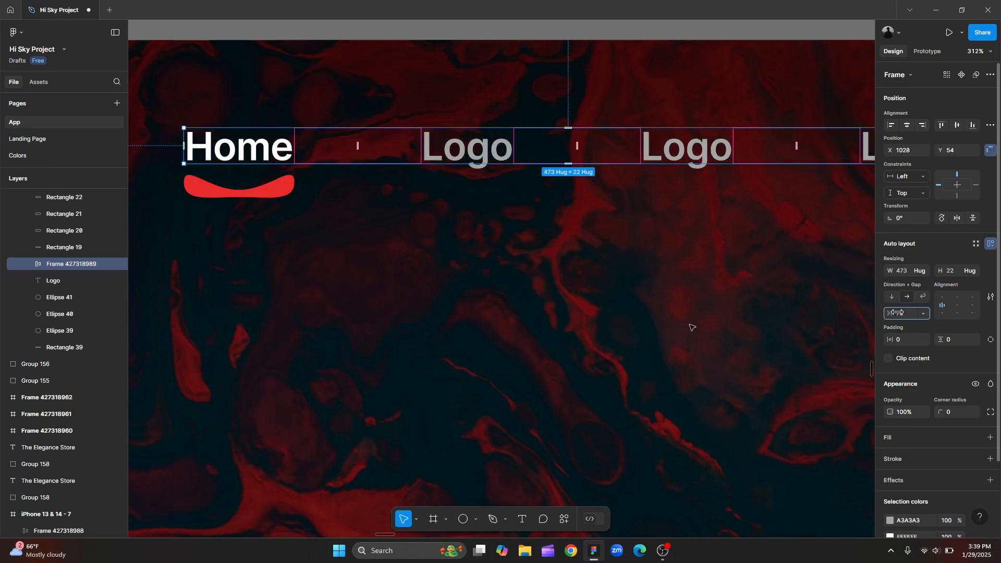
key(ctrl+shift+g)
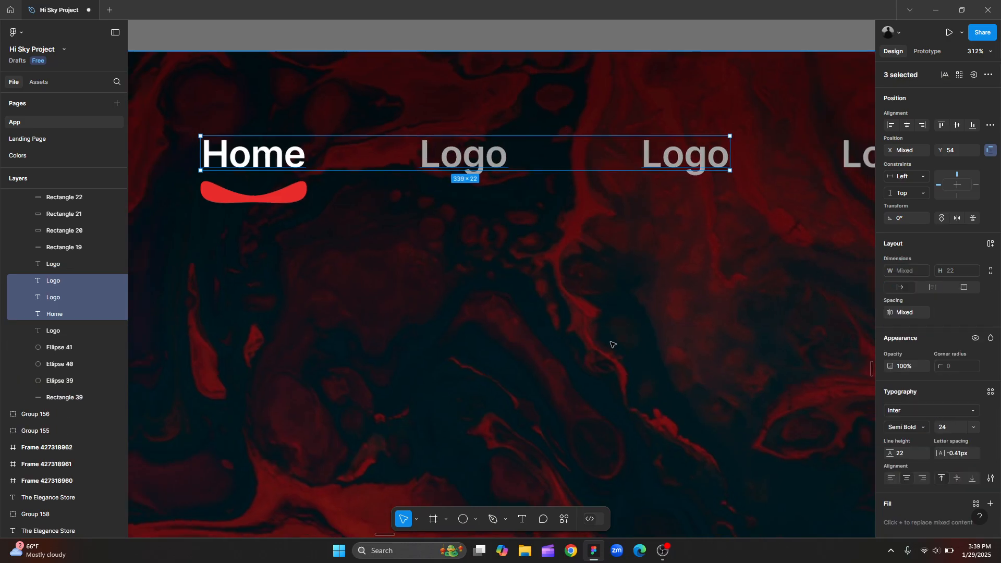
Try changing the gap between the car services headline and its description in their vertical auto layout.
scroll(613, 344, down, 6)
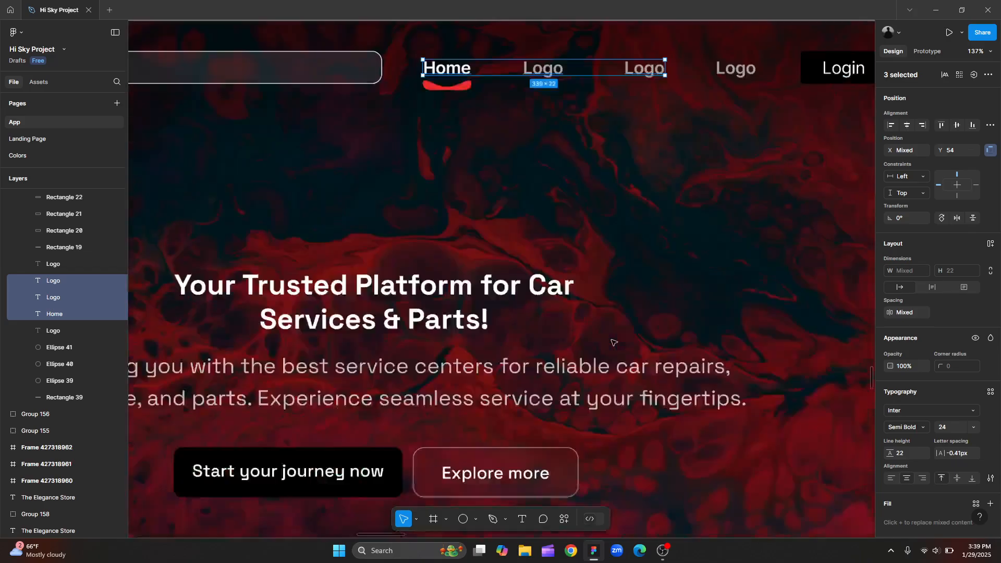
scroll(613, 343, down, 4)
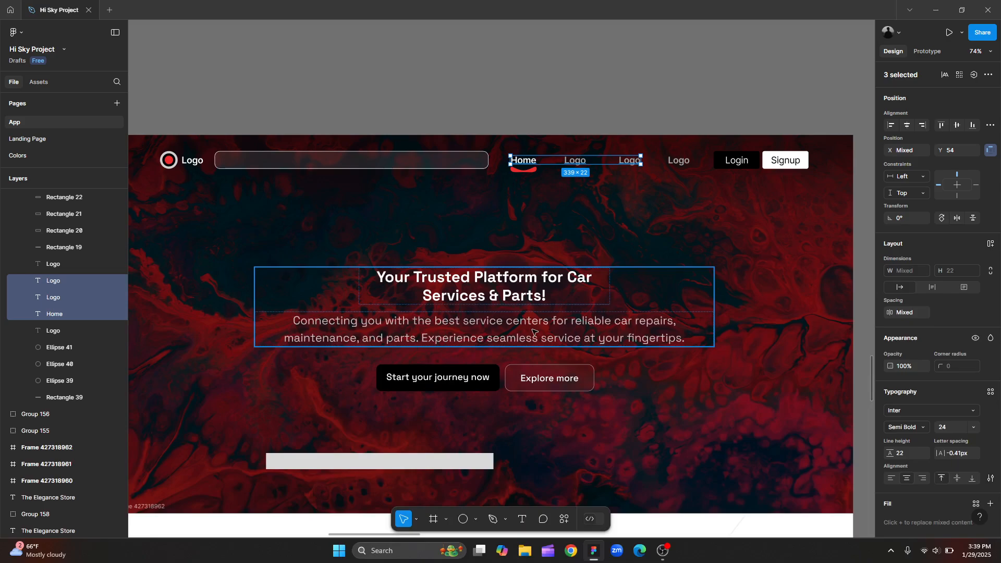
click(388, 286)
drag(889, 313, 890, 313)
key(ctrl+z)
scroll(255, 292, down, 5)
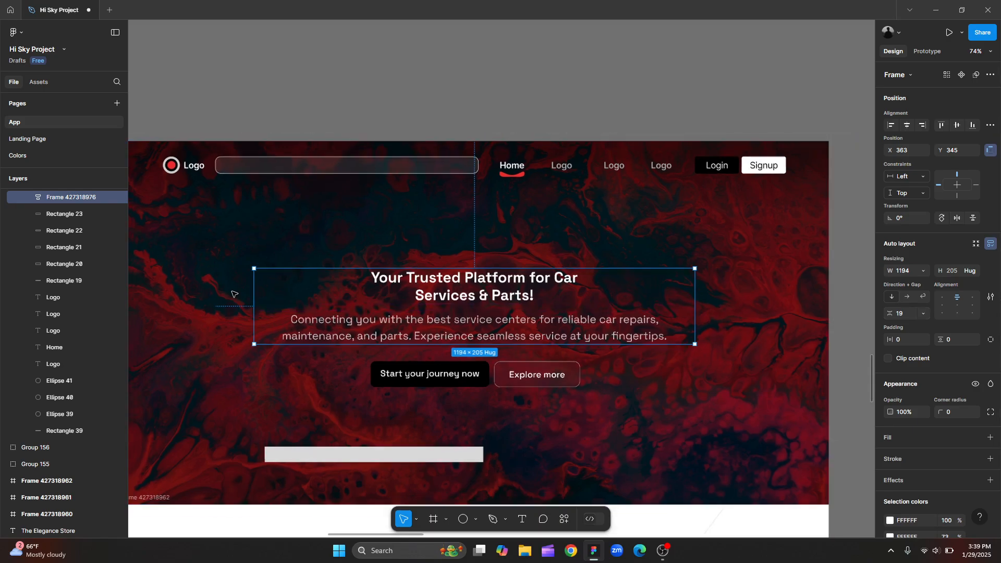
Move the two grey header circles on the iPhone 13 & 14 - 4 wireframe up to Y 69.
scroll(679, 318, up, 3)
scroll(411, 313, down, 4)
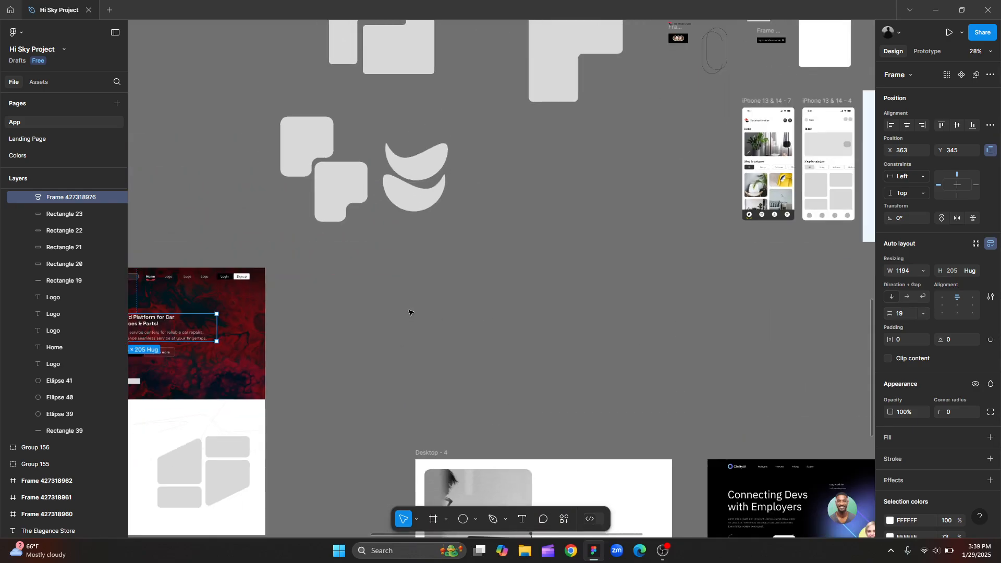
scroll(830, 292, up, 1)
scroll(735, 269, up, 3)
scroll(516, 277, up, 2)
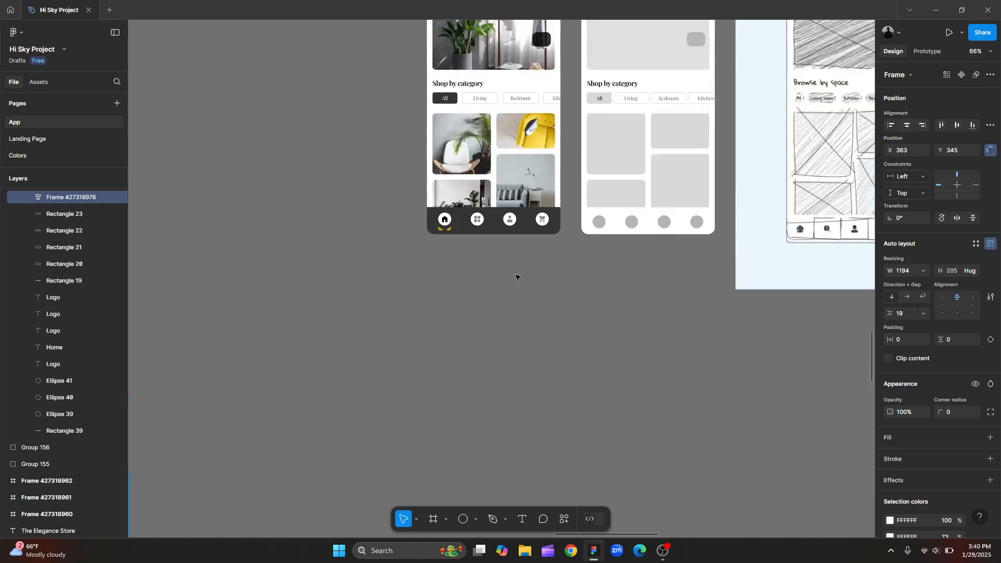
scroll(516, 276, up, 2)
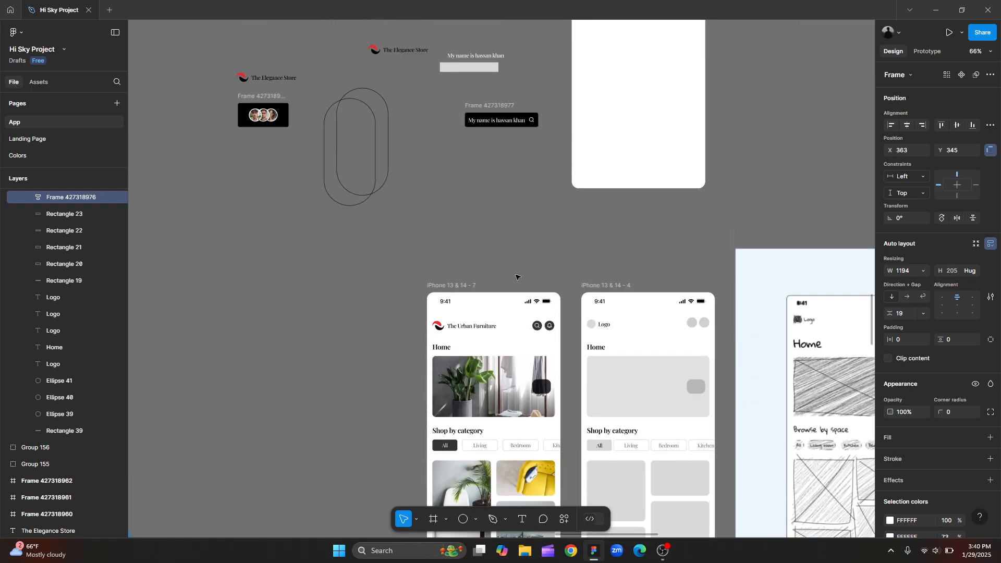
scroll(516, 277, down, 8)
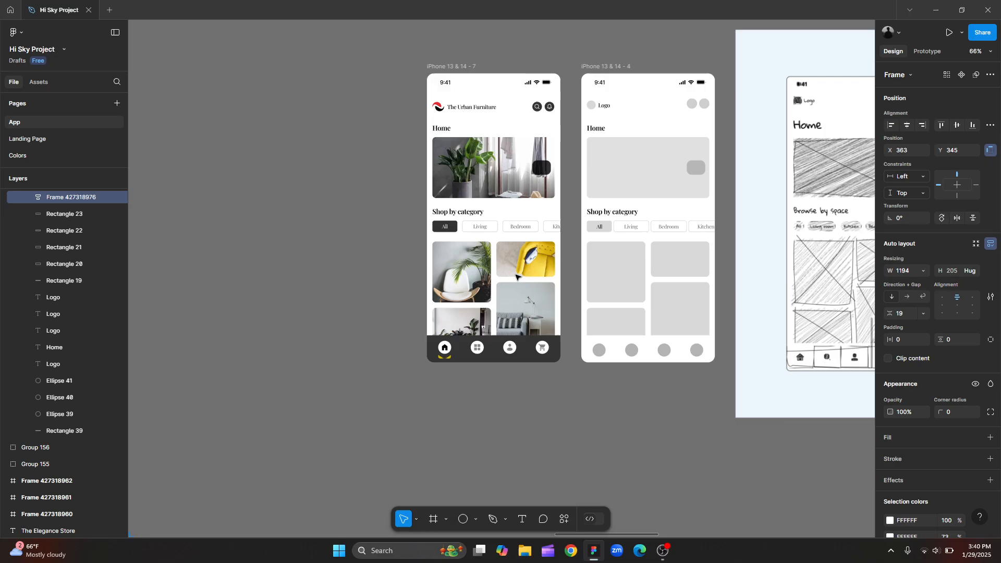
scroll(515, 276, up, 1)
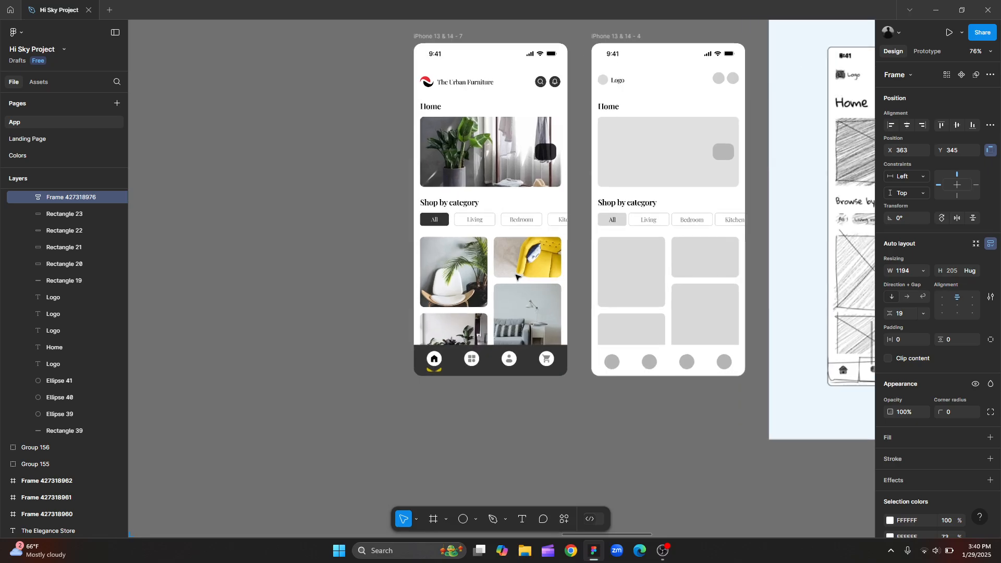
scroll(516, 277, up, 1)
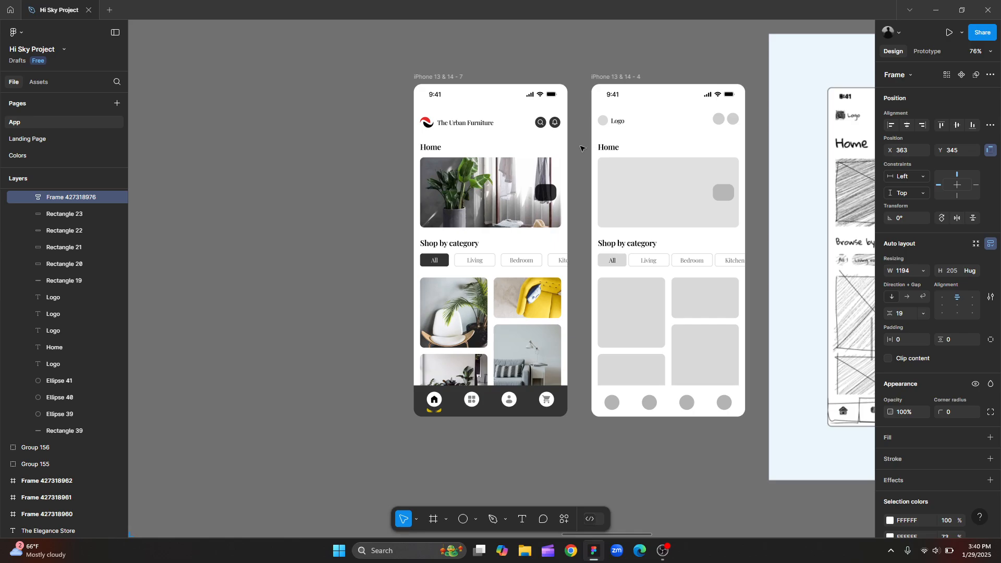
scroll(753, 105, up, 5)
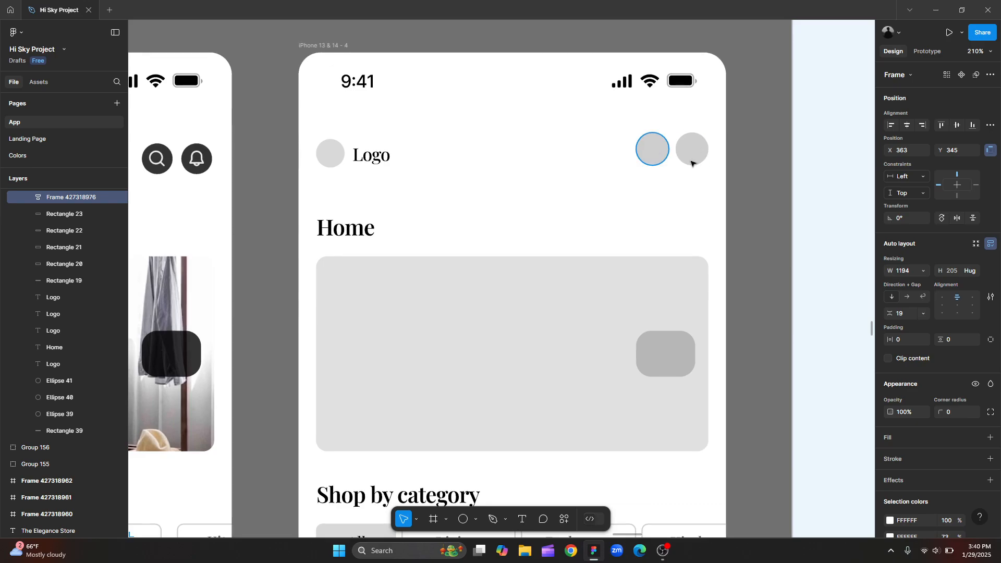
shift+click(688, 158)
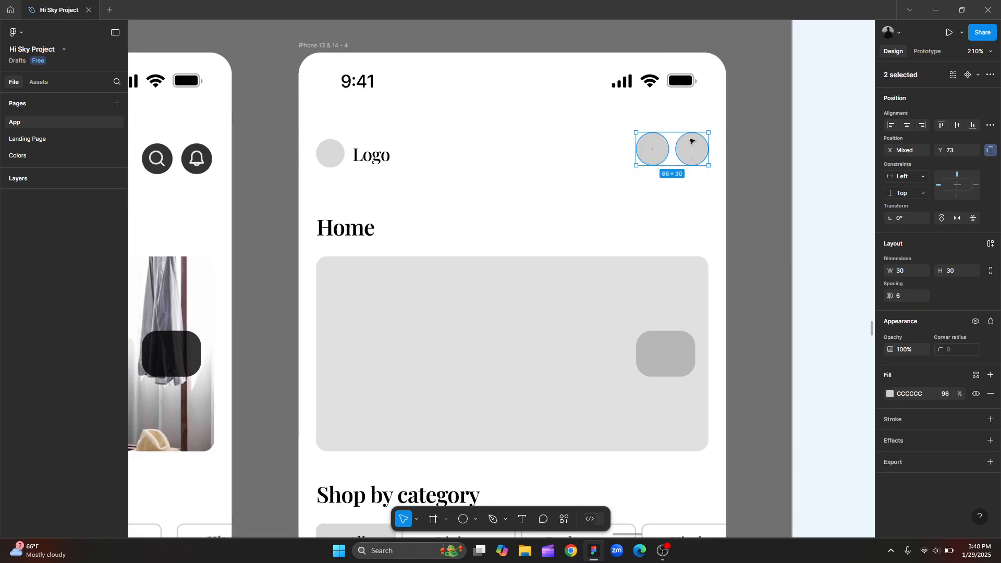
drag(689, 140, 692, 150)
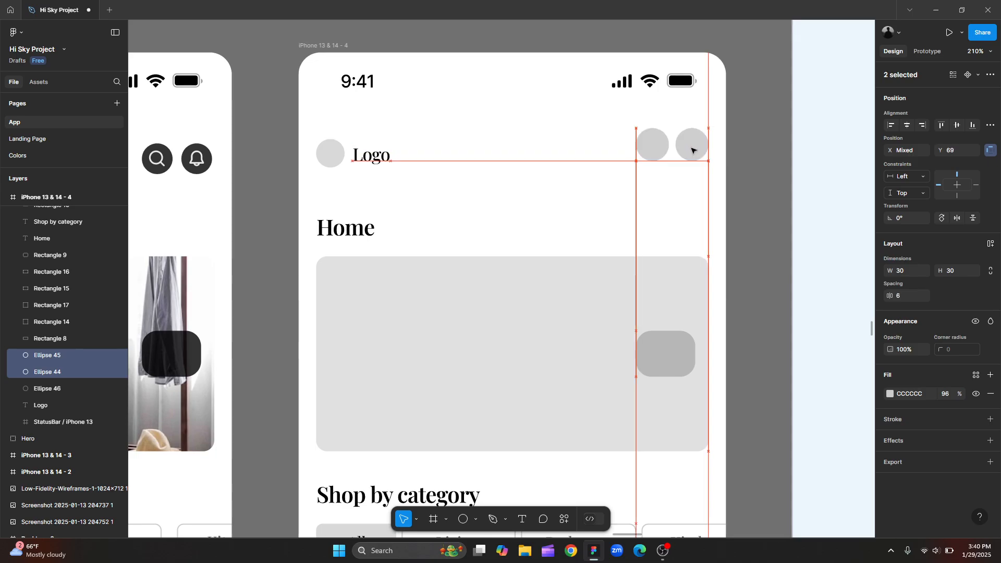
click(733, 159)
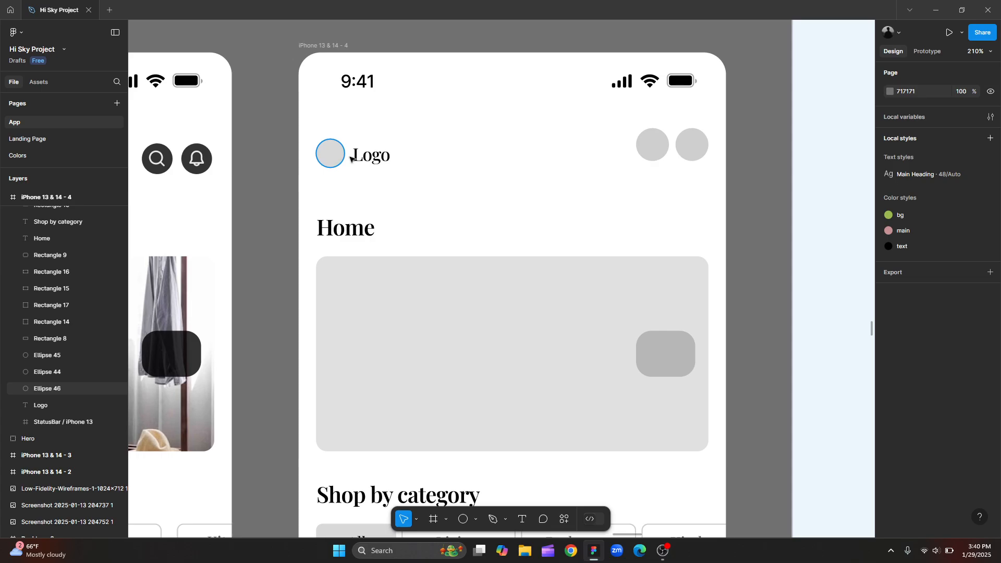
Move the wireframe header's two grey circles back down to Y 73.
click(349, 158)
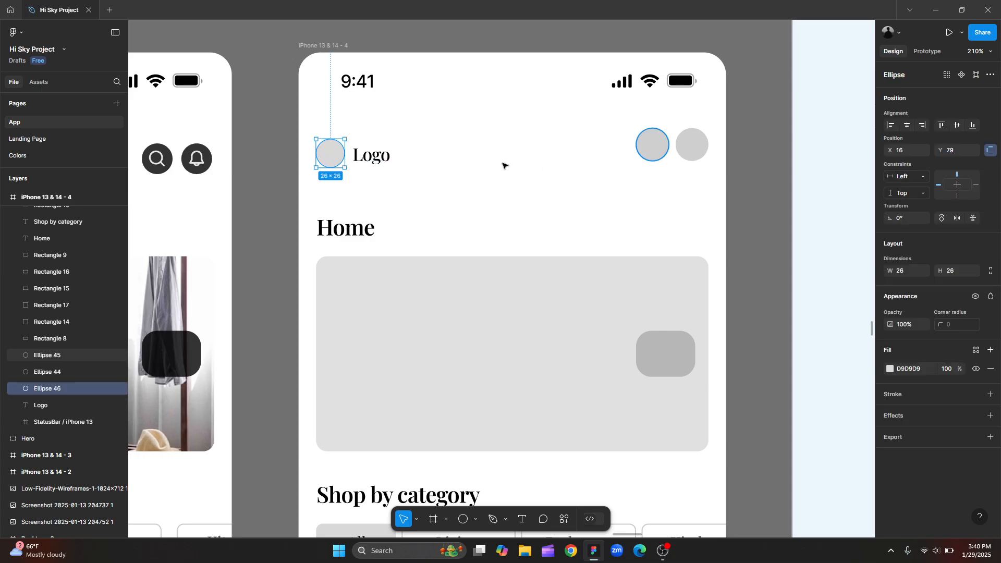
click(663, 152)
shift+click(694, 145)
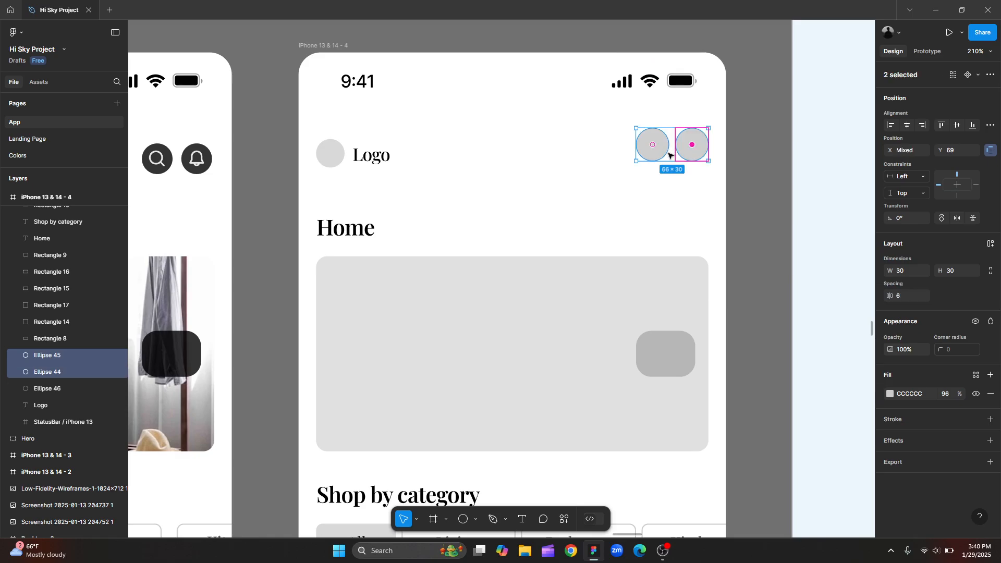
drag(669, 155, 669, 161)
click(805, 161)
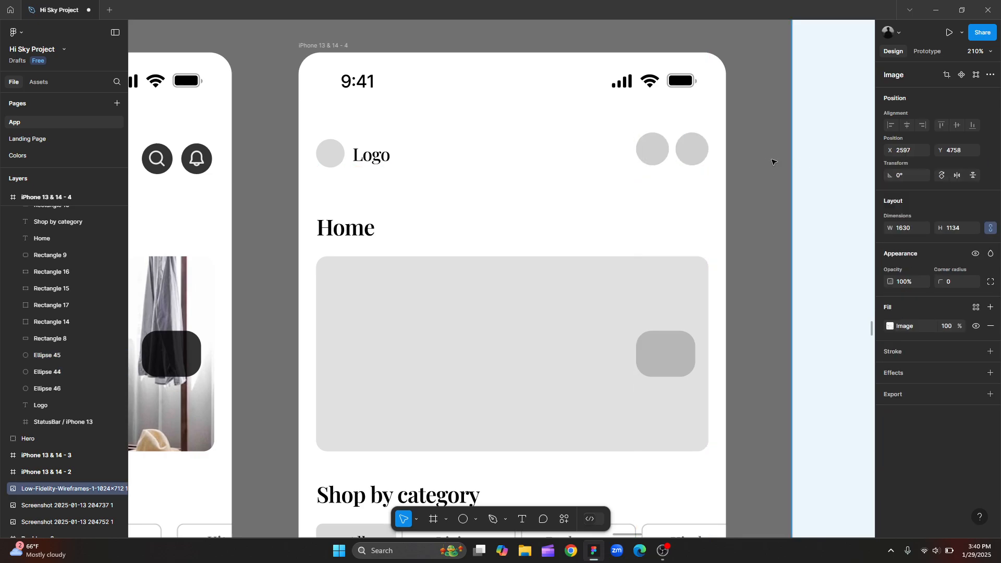
click(772, 161)
Wrap the wireframe header's small circle and Logo text in a horizontal auto layout with a gap of 7.
scroll(771, 161, down, 3)
scroll(770, 162, up, 3)
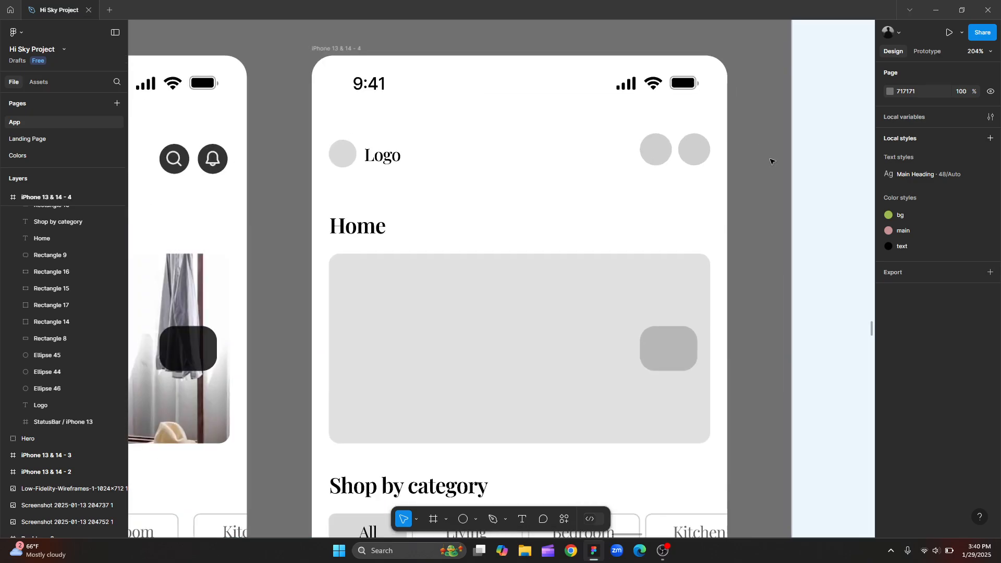
scroll(771, 162, up, 1)
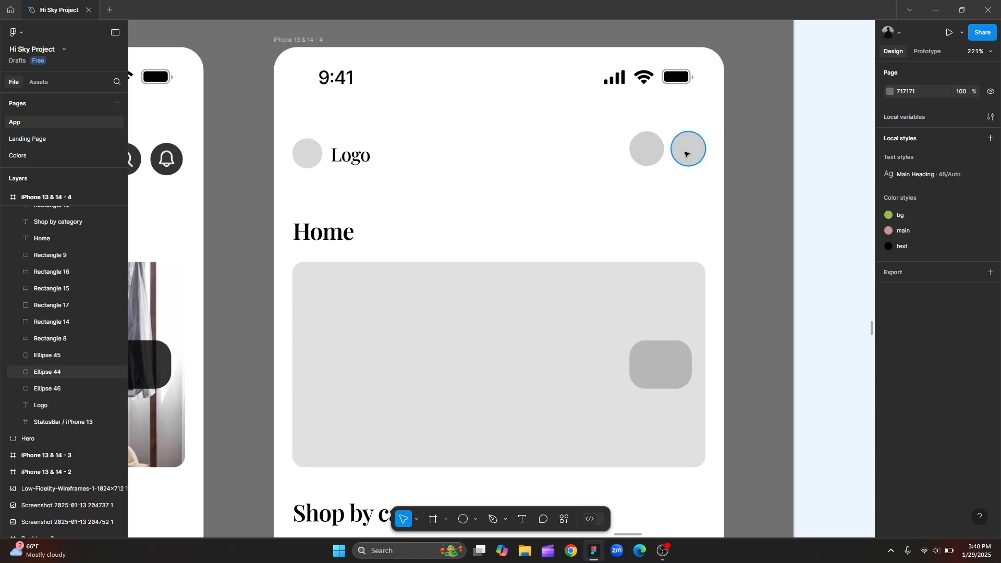
click(308, 155)
shift+click(353, 161)
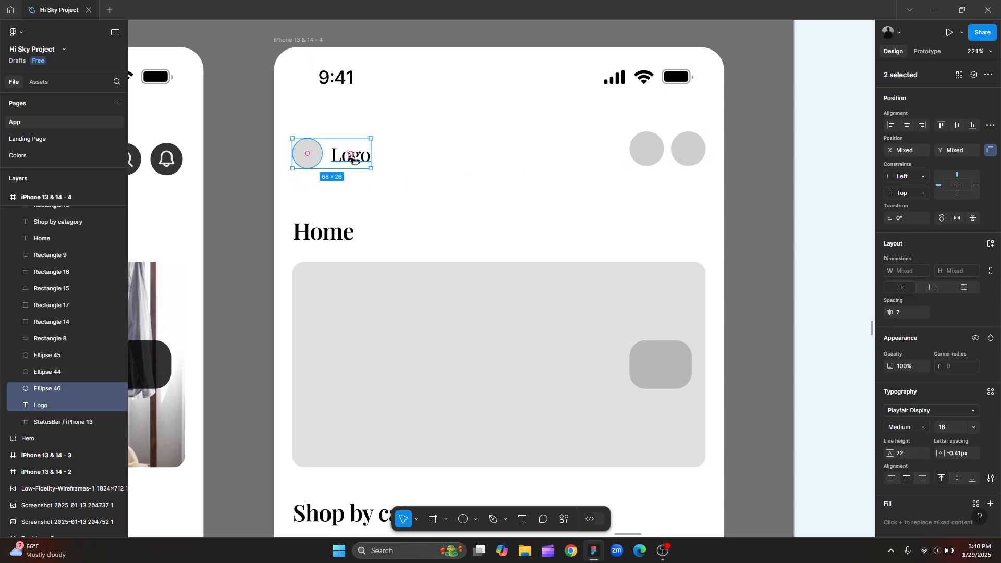
key(shift+a)
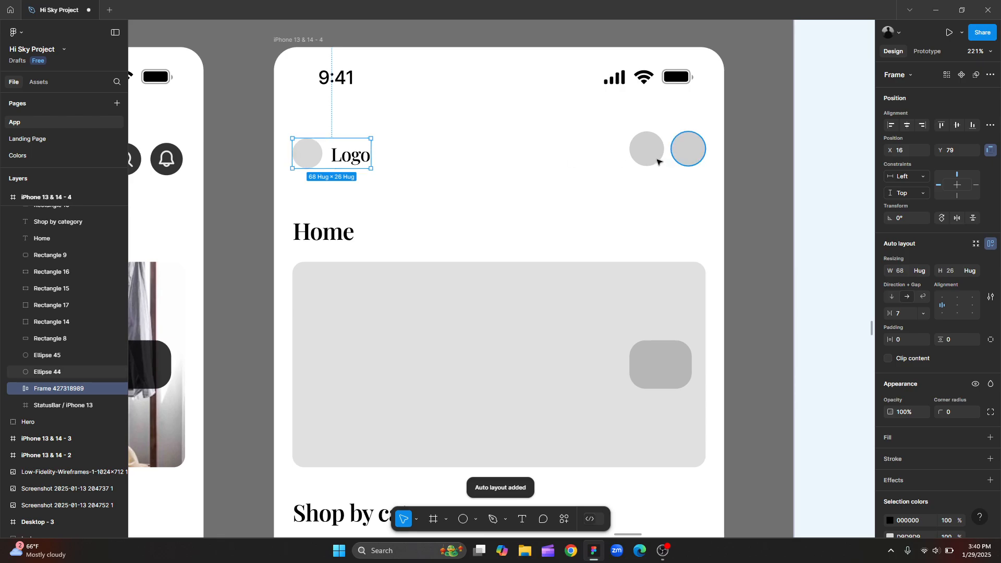
Wrap the wireframe header's two larger circles in an auto layout with a gap of 6.
click(658, 151)
shift+click(686, 159)
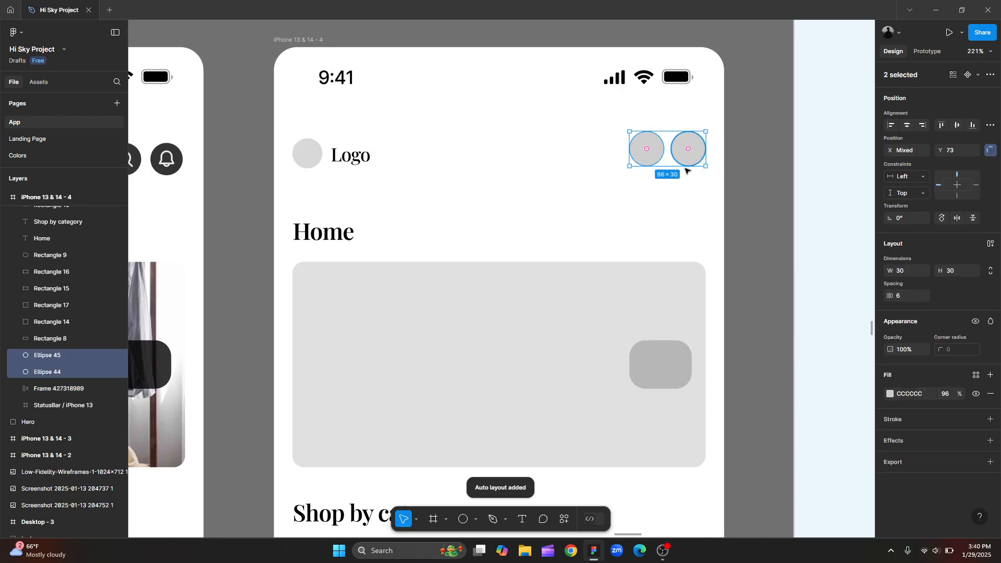
key(shift+a)
Nest the logo frame and the two-circle frame in one horizontal auto layout and place it at Y 82.
shift+click(344, 162)
key(shift+a)
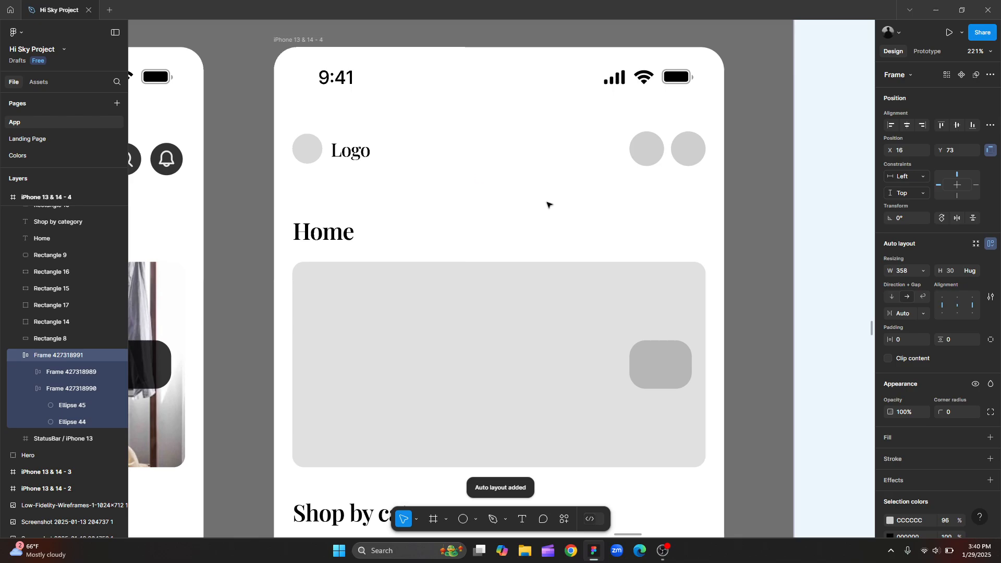
drag(941, 151, 951, 153)
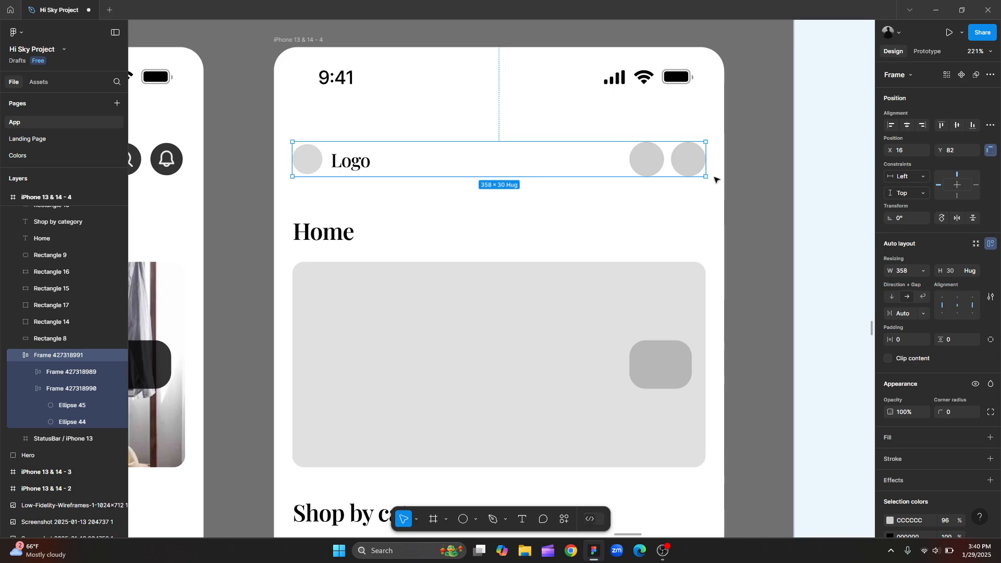
Ungroup the wireframe header's outer auto layout, keeping the inner logo and circle frames.
key(ctrl+shift+g)
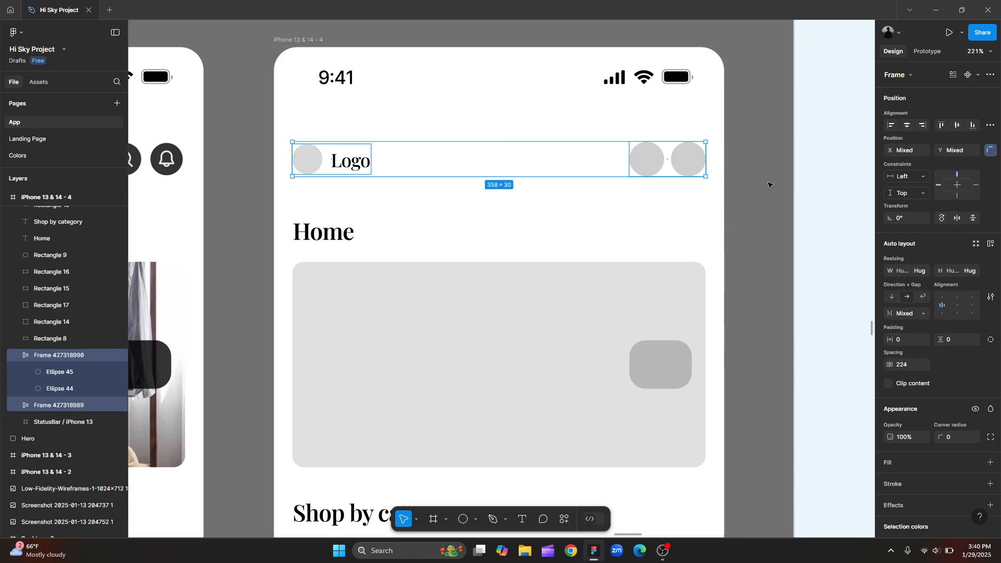
click(770, 185)
scroll(771, 185, down, 5)
scroll(768, 184, down, 6)
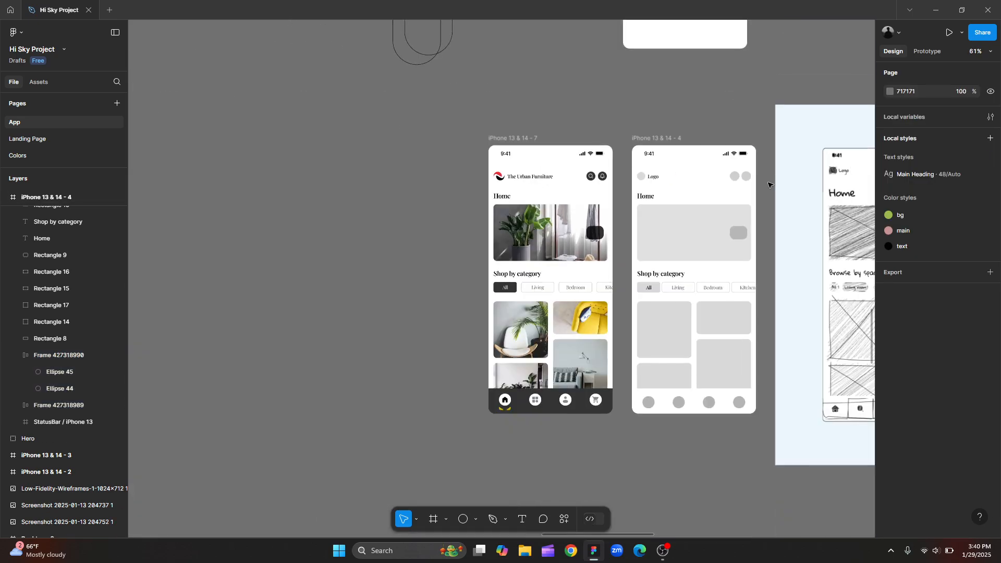
Select the Header and BG groups in the ClarityUI Hero group and move them slightly down.
scroll(769, 182, up, 4)
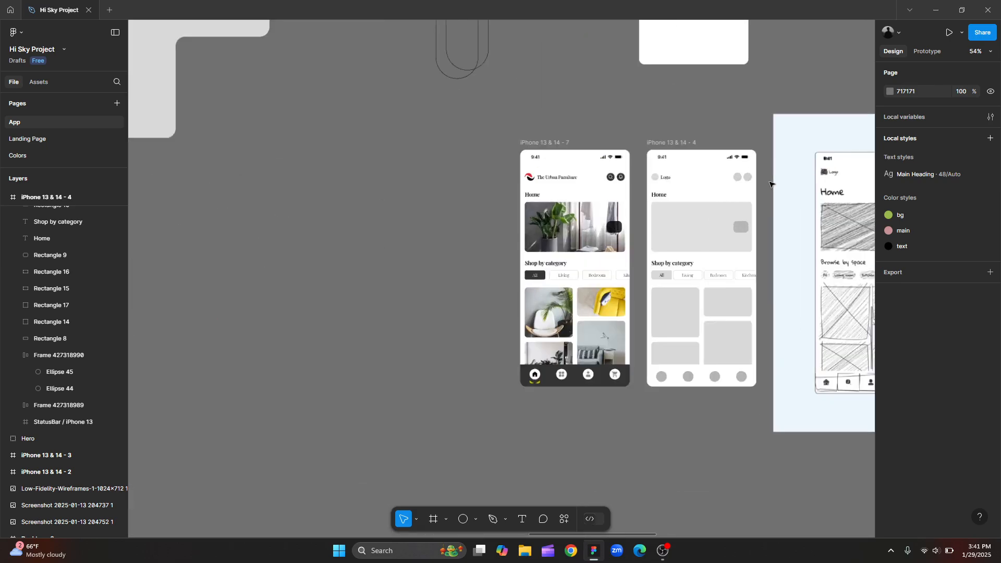
scroll(766, 180, down, 8)
scroll(764, 179, down, 2)
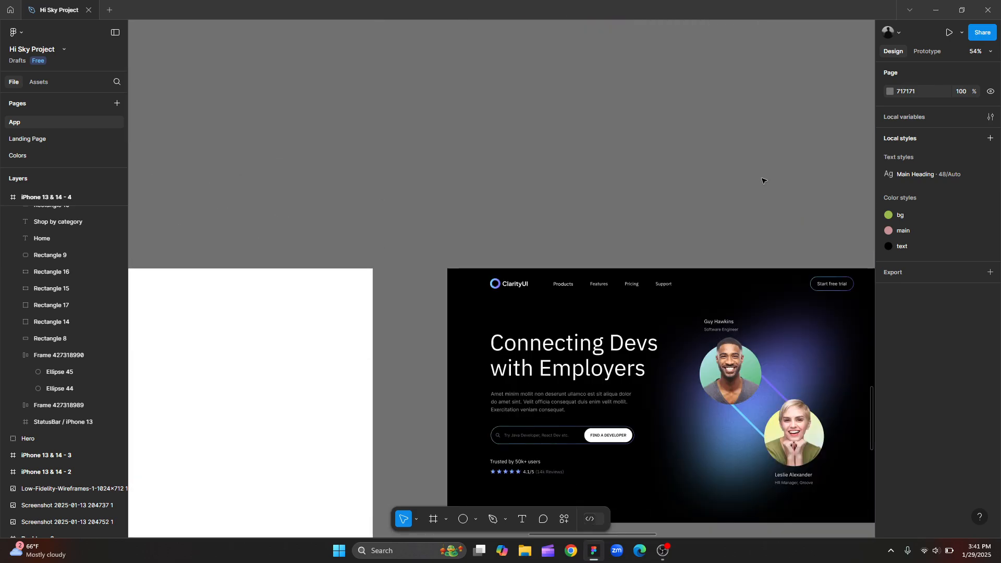
scroll(539, 264, down, 2)
scroll(611, 290, up, 3)
scroll(608, 290, up, 4)
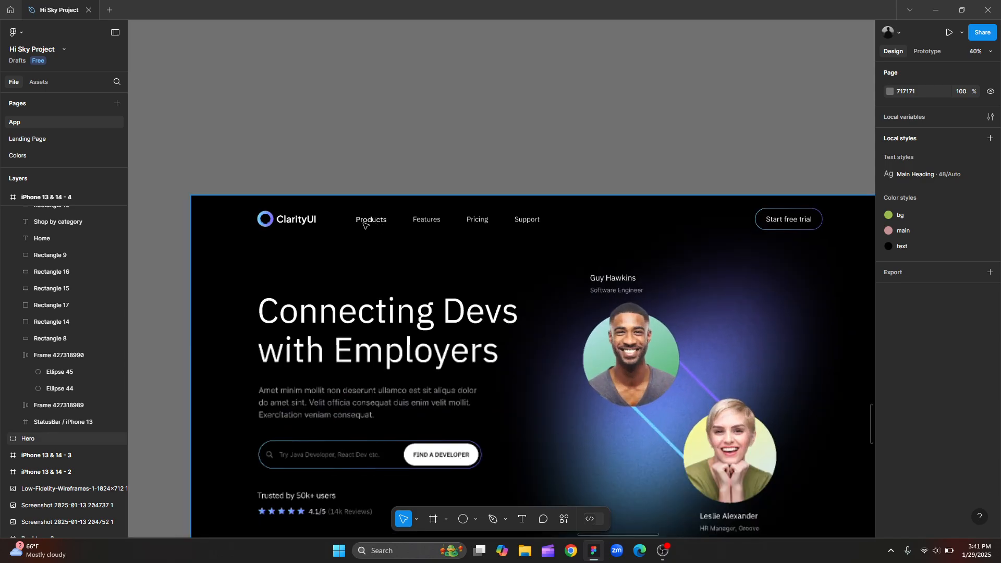
click(464, 224)
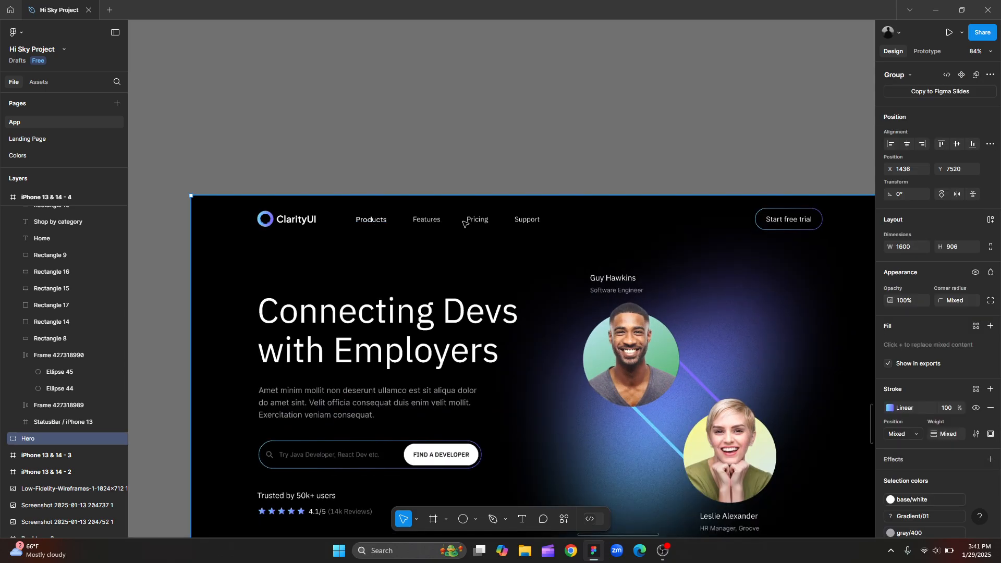
double_click(458, 217)
shift+click(412, 196)
scroll(412, 194, up, 2)
scroll(412, 194, down, 2)
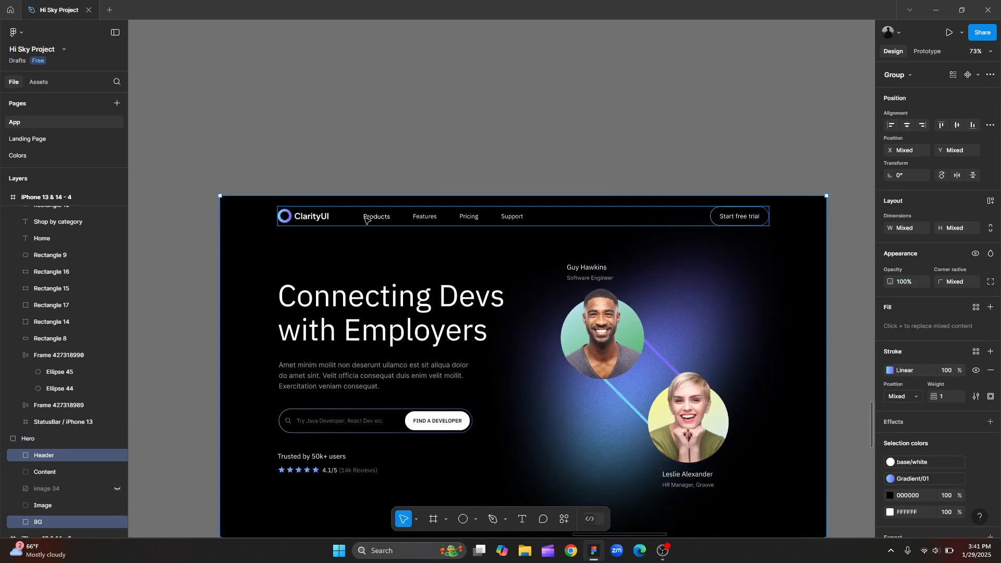
drag(365, 218, 377, 251)
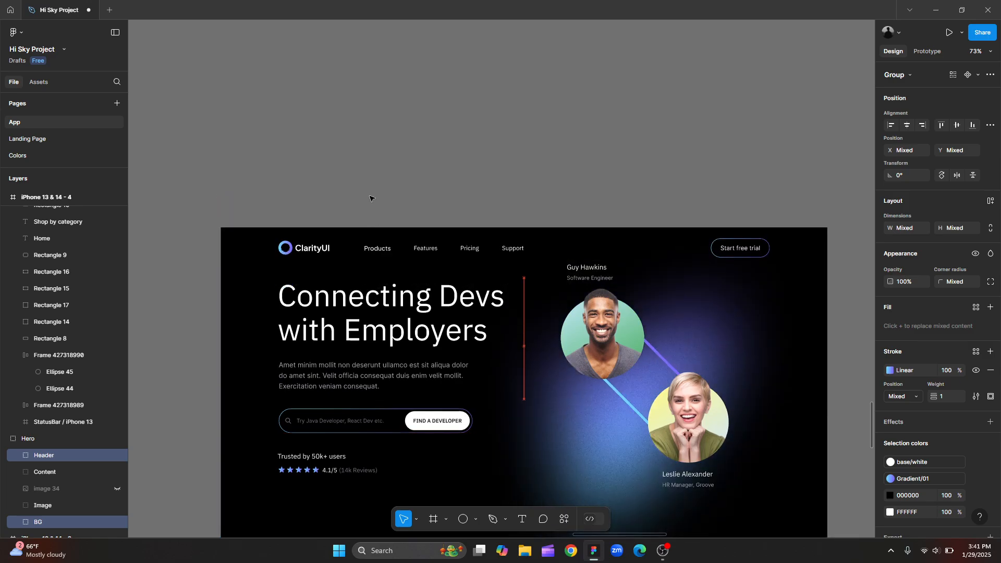
Select the Header group in the ClarityUI hero on its own and move it to about X 1591, Y 7582.
scroll(370, 198, up, 4)
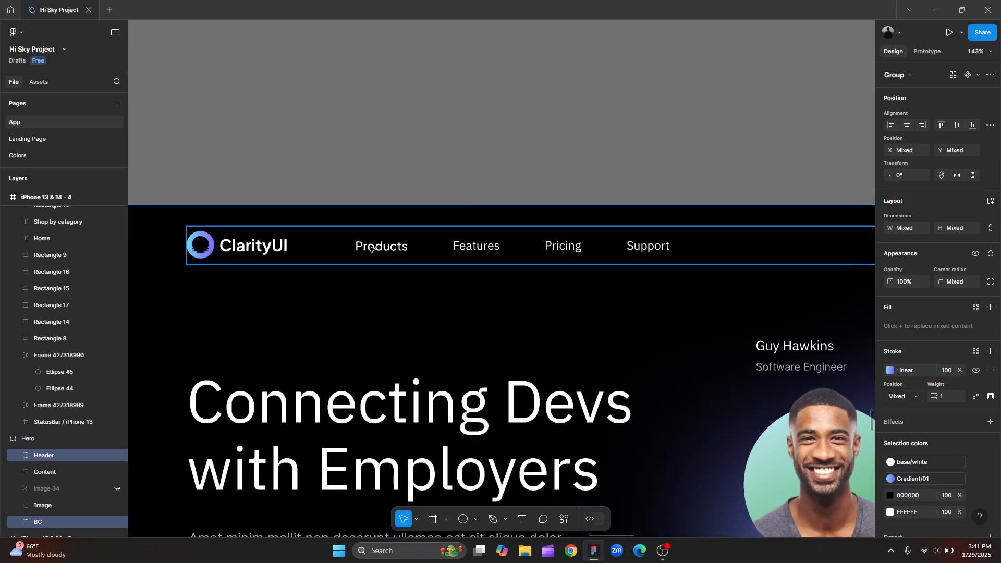
click(370, 249)
drag(370, 249, 381, 278)
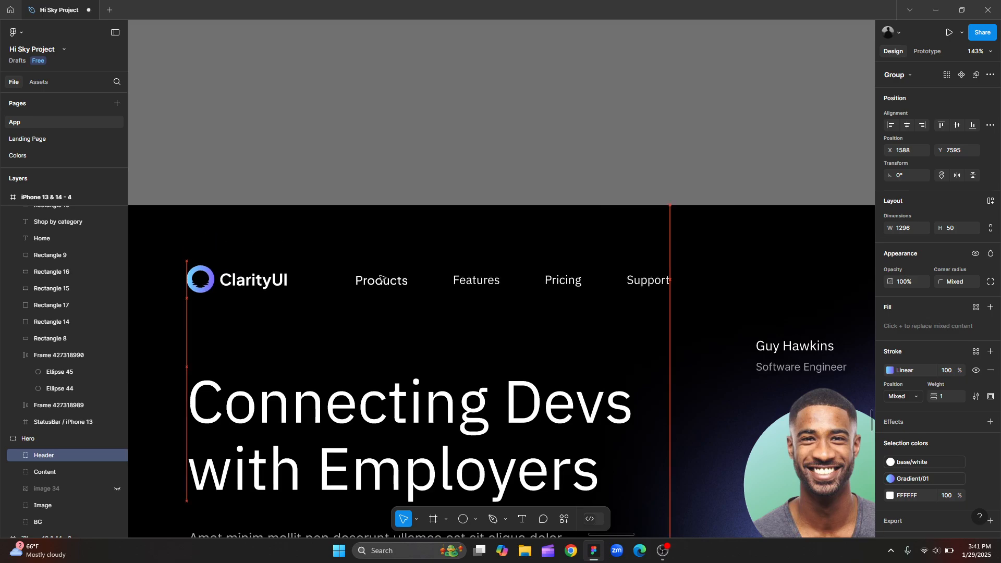
scroll(381, 277, down, 4)
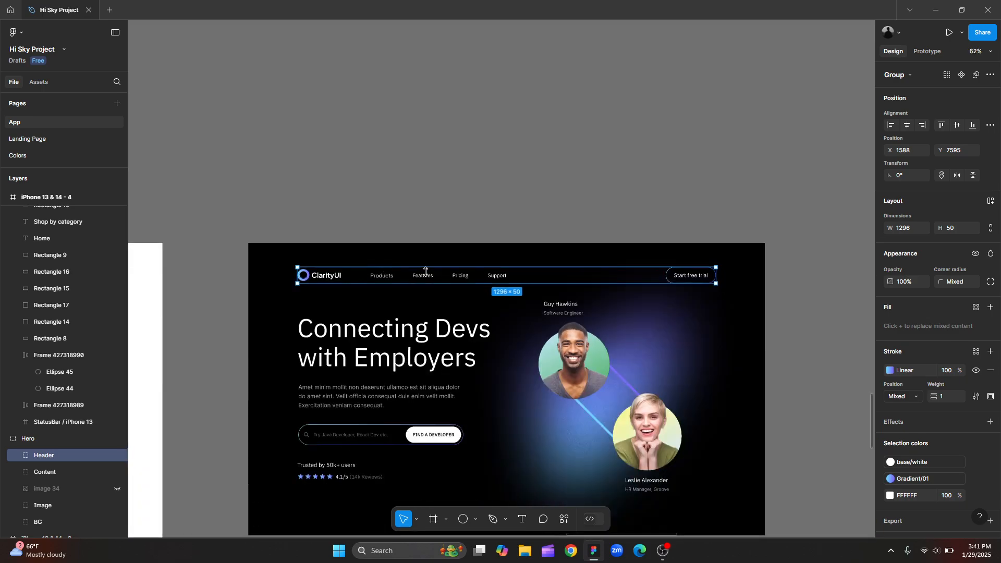
drag(425, 280, 426, 275)
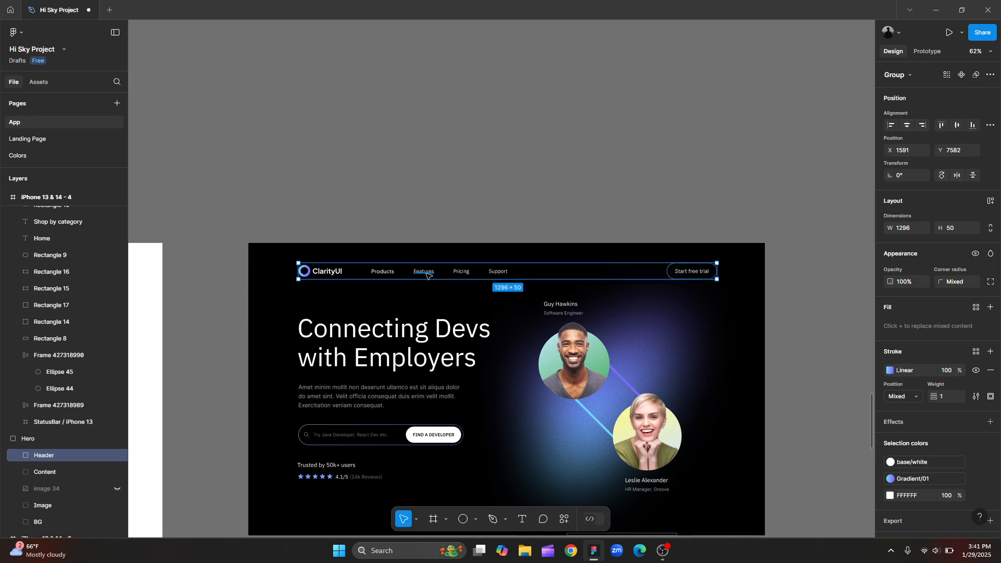
Ungroup the hero's Header group and select its menu and logo separately.
key(ctrl+shift+g)
click(385, 275)
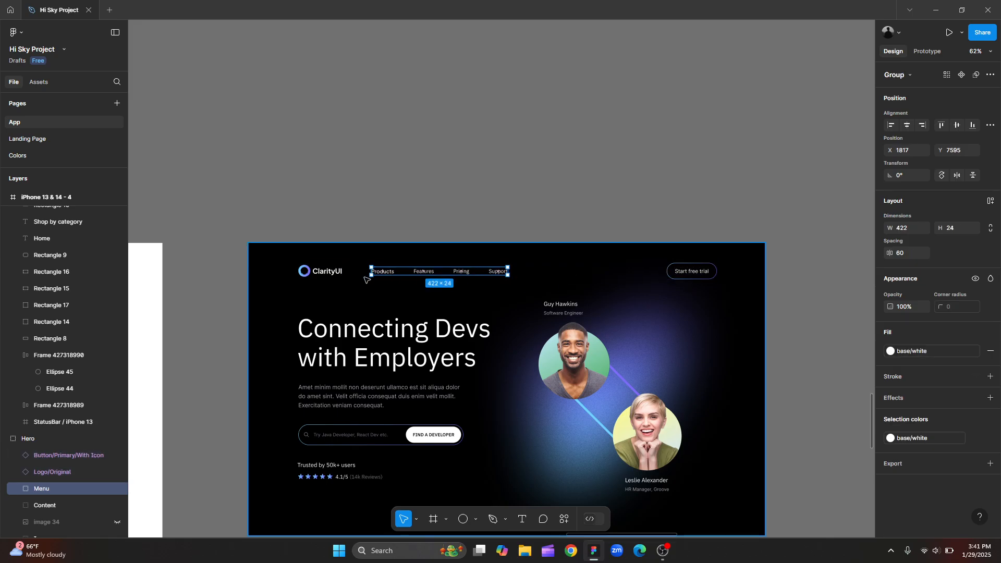
click(331, 272)
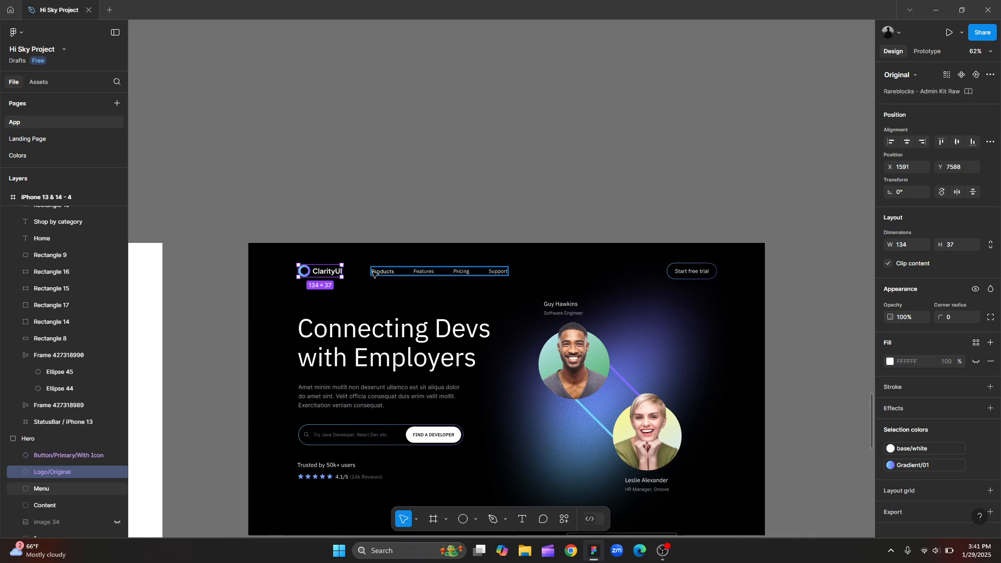
Try wrapping the hero's logo, menu and Start free trial button together in a single horizontal auto layout.
click(692, 271)
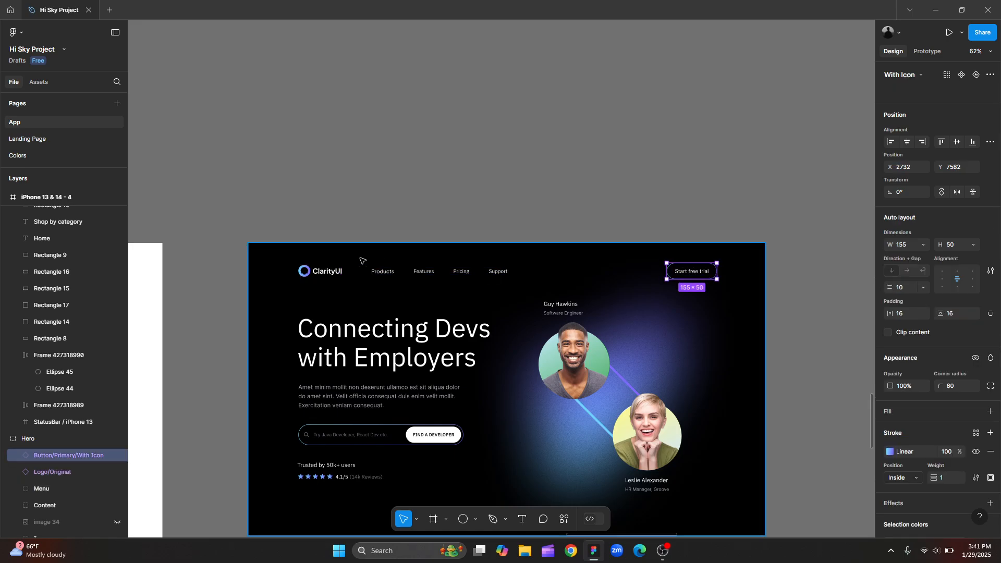
shift+click(340, 273)
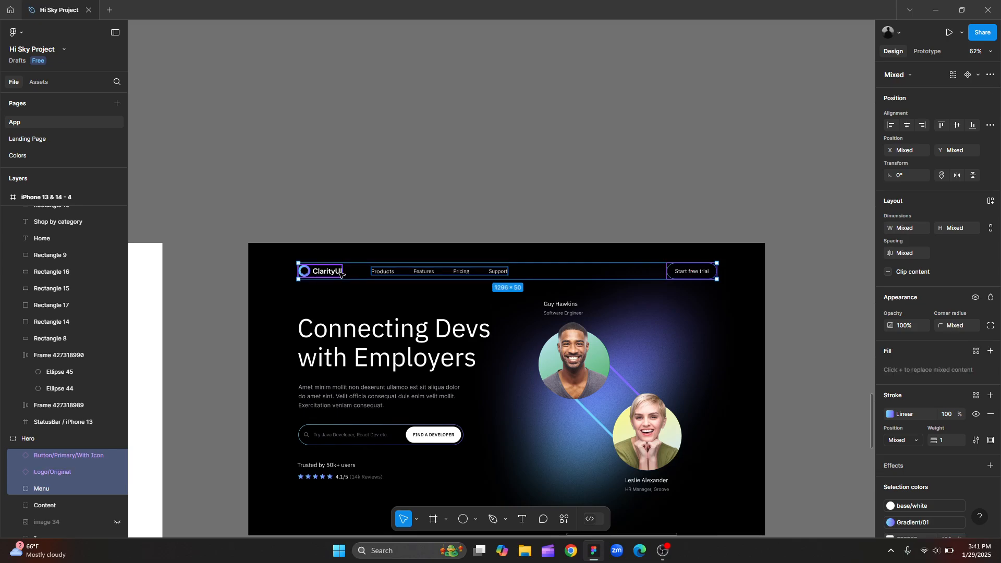
key(shift+a)
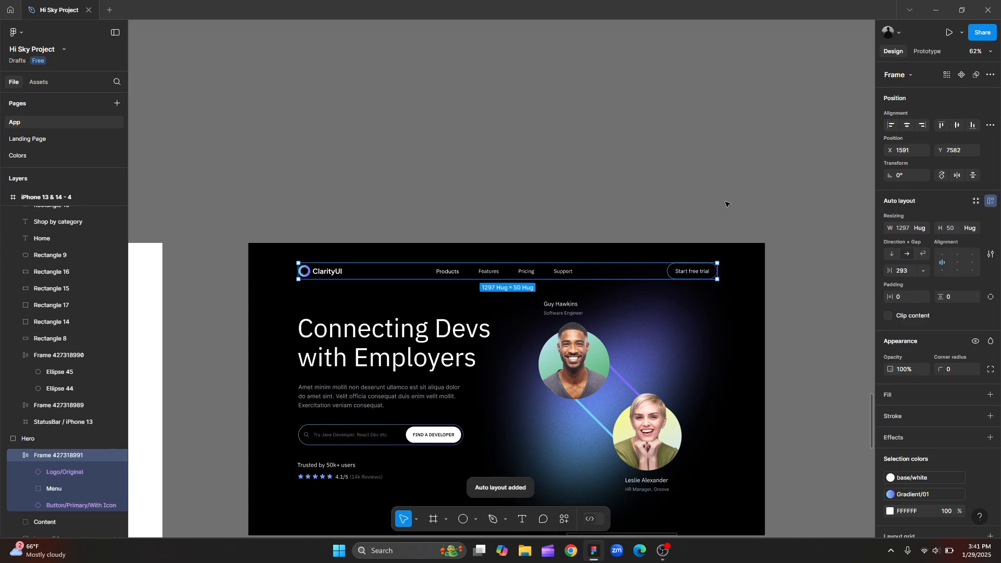
key(ctrl+z)
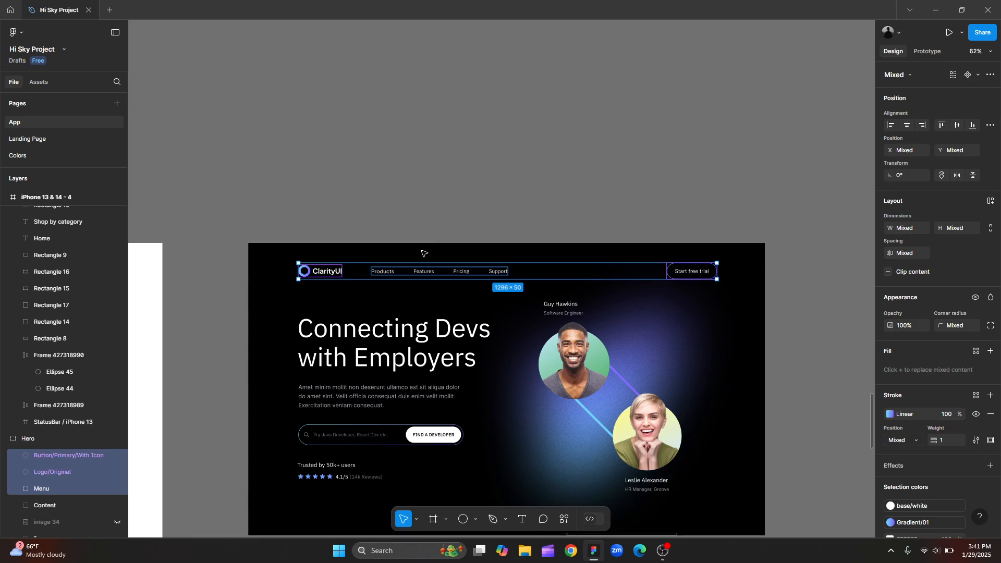
key(shift+a)
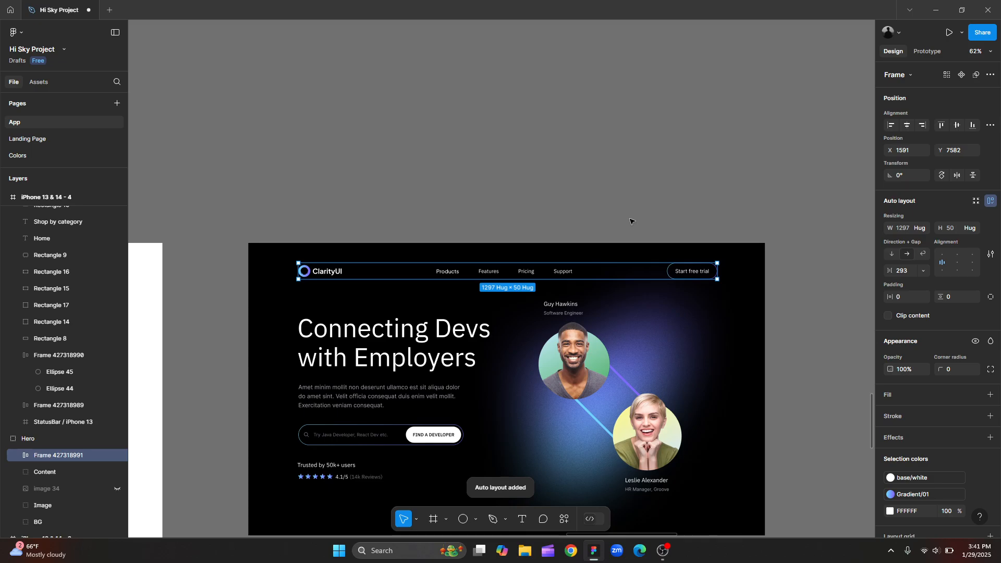
Examine the menu's placement in the single-level header layout, and undo that auto layout.
click(645, 219)
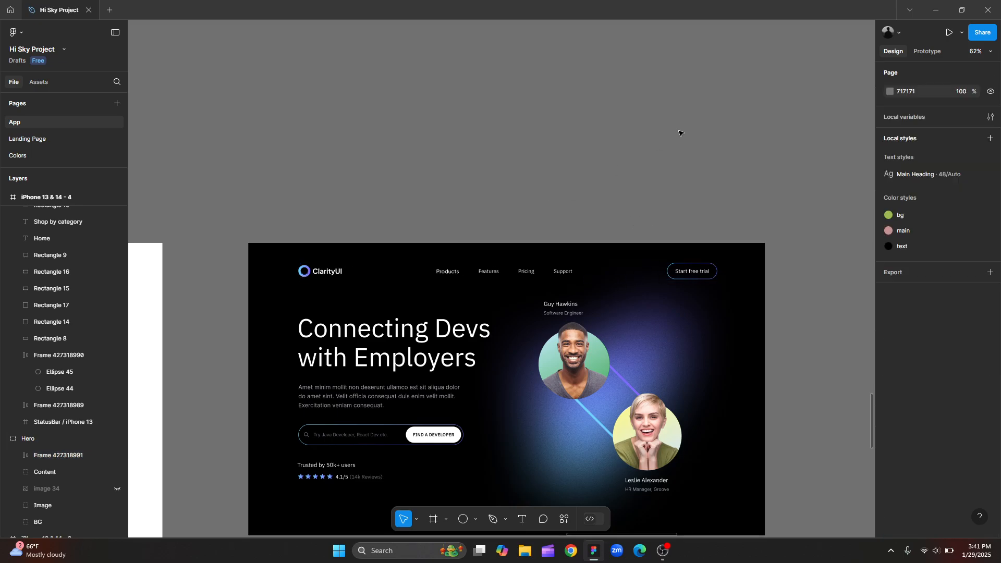
scroll(678, 136, down, 3)
scroll(681, 134, up, 3)
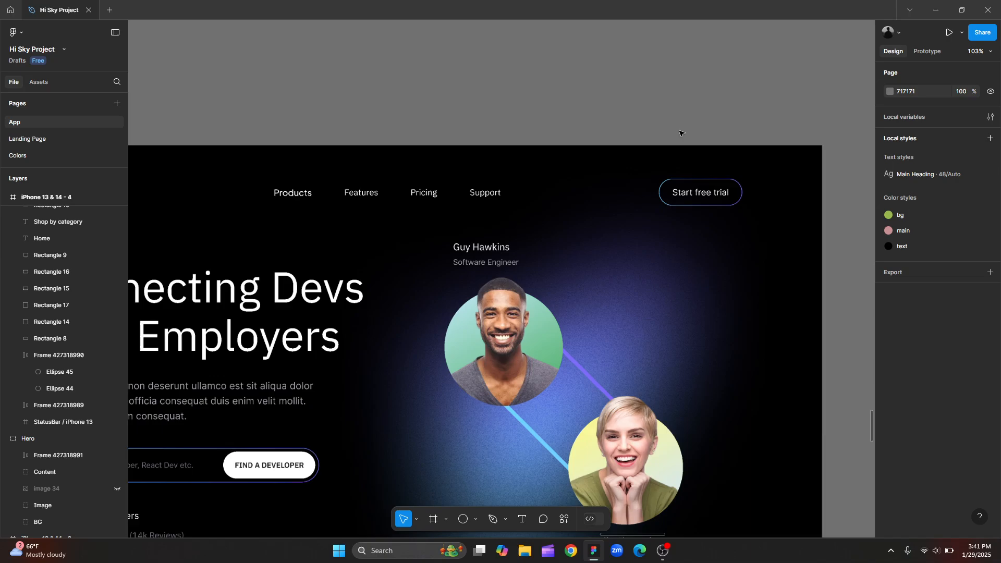
scroll(681, 133, down, 2)
scroll(343, 125, up, 2)
scroll(342, 125, down, 2)
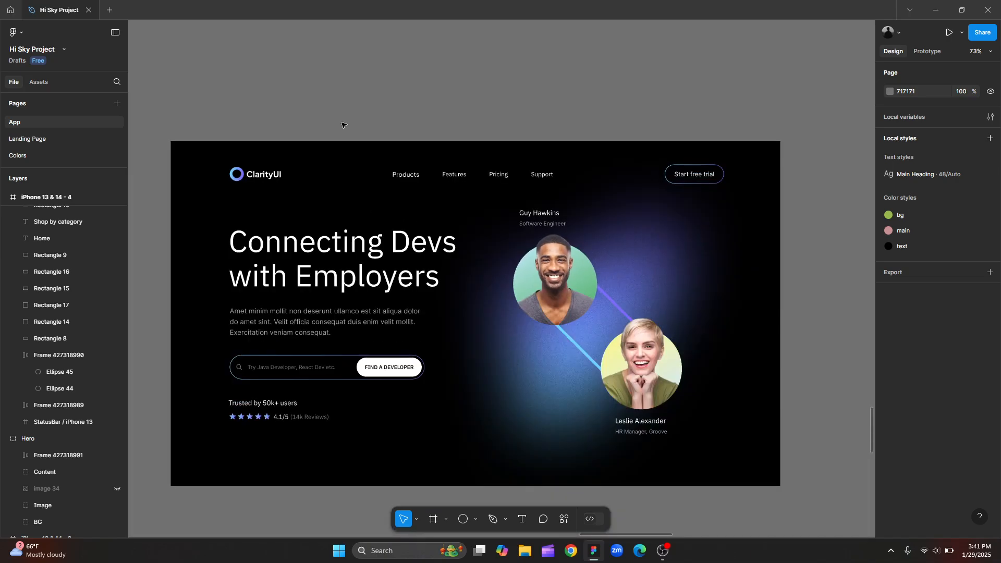
key(ctrl+z)
key(ctrl+z)
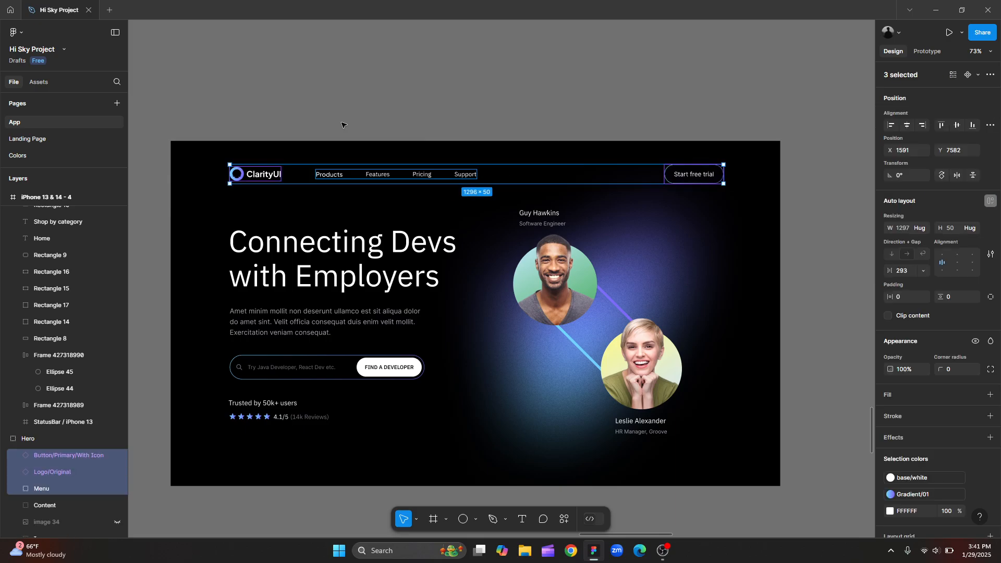
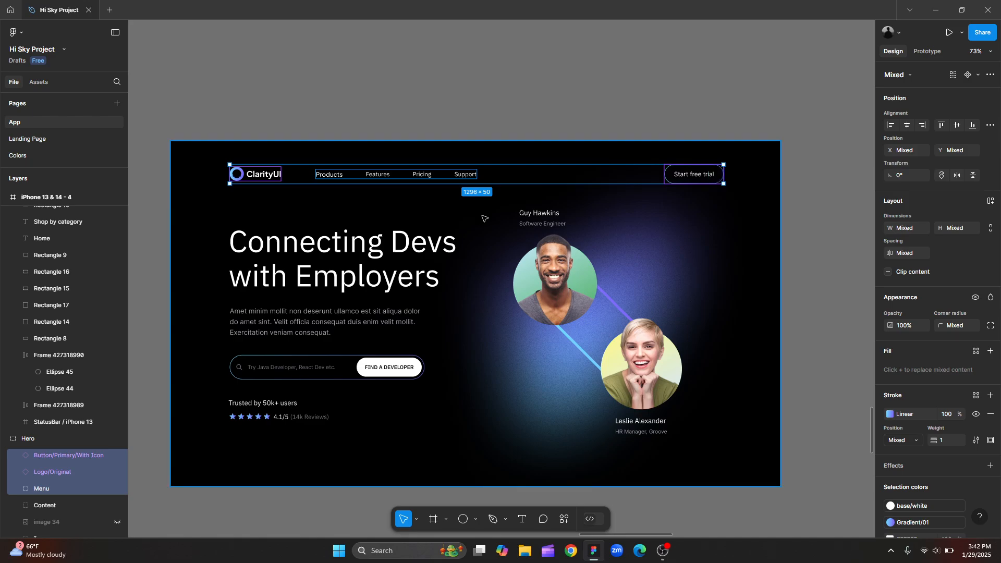
Wrap only the ClarityUI logo and the navigation menu in a horizontal auto layout.
click(233, 116)
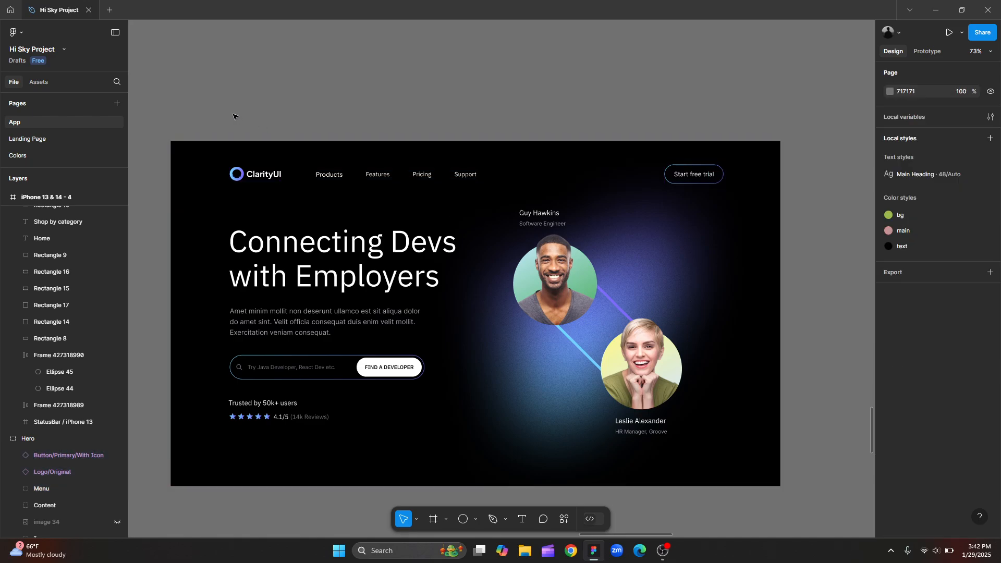
scroll(233, 116, up, 1)
scroll(213, 132, up, 5)
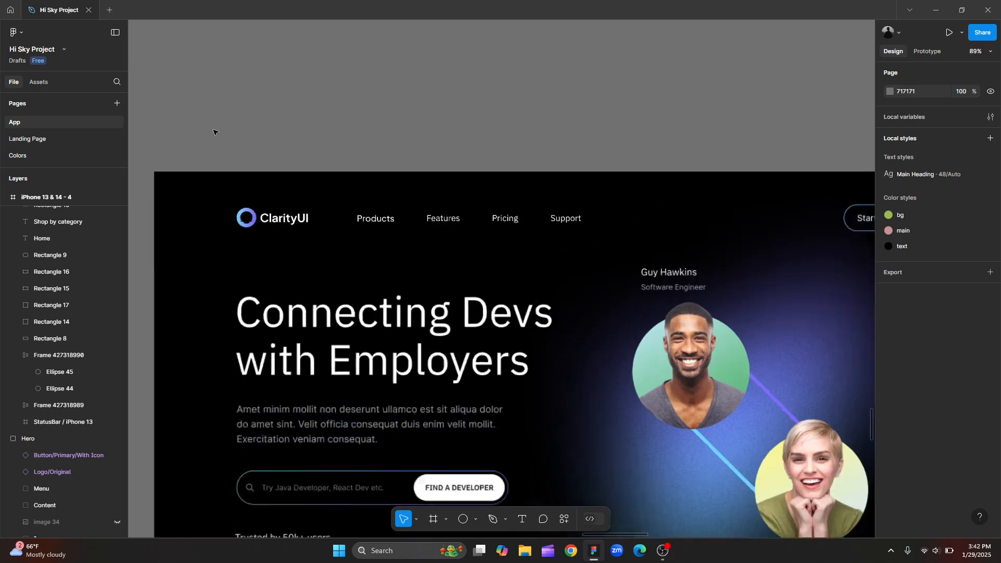
scroll(203, 137, down, 3)
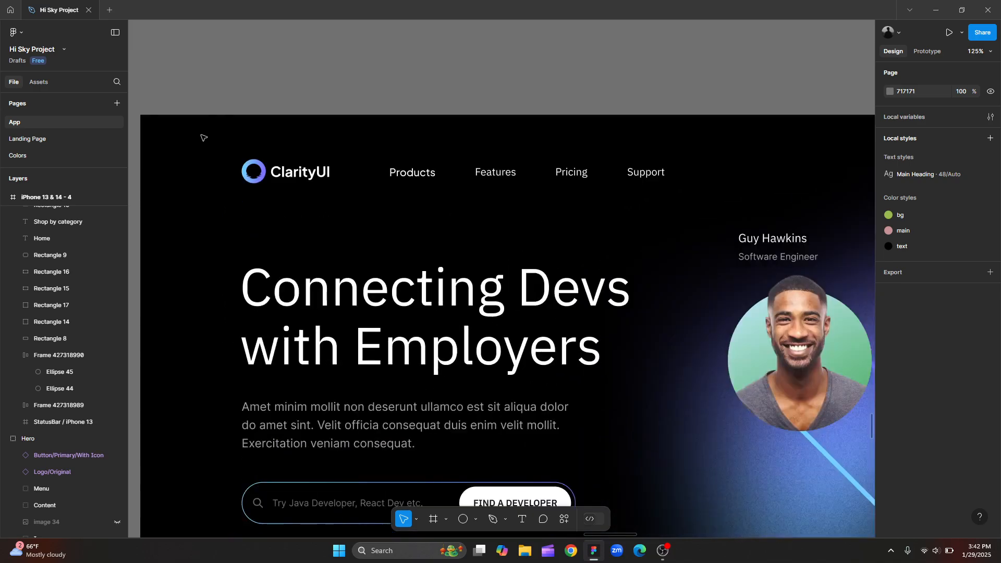
click(275, 174)
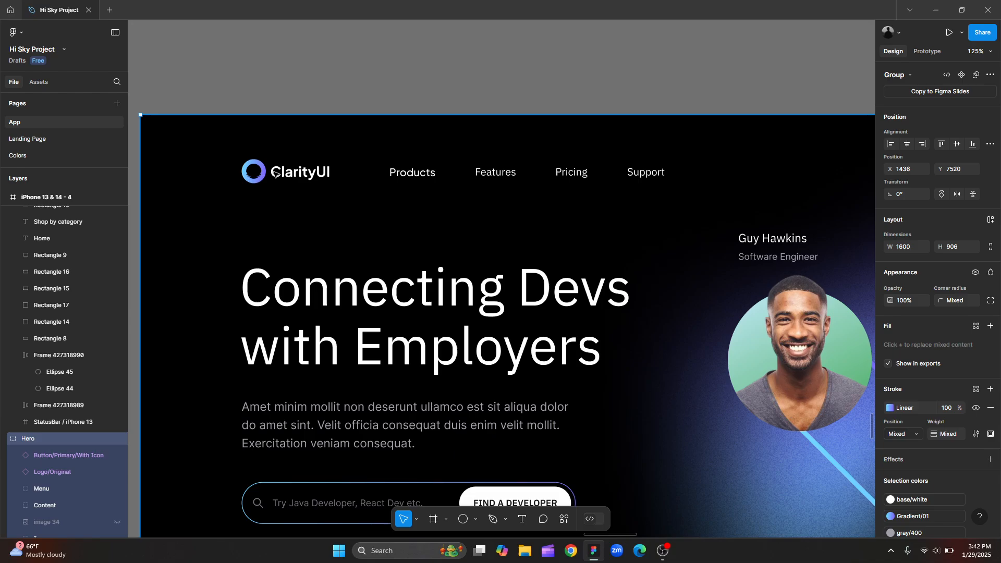
click(275, 173)
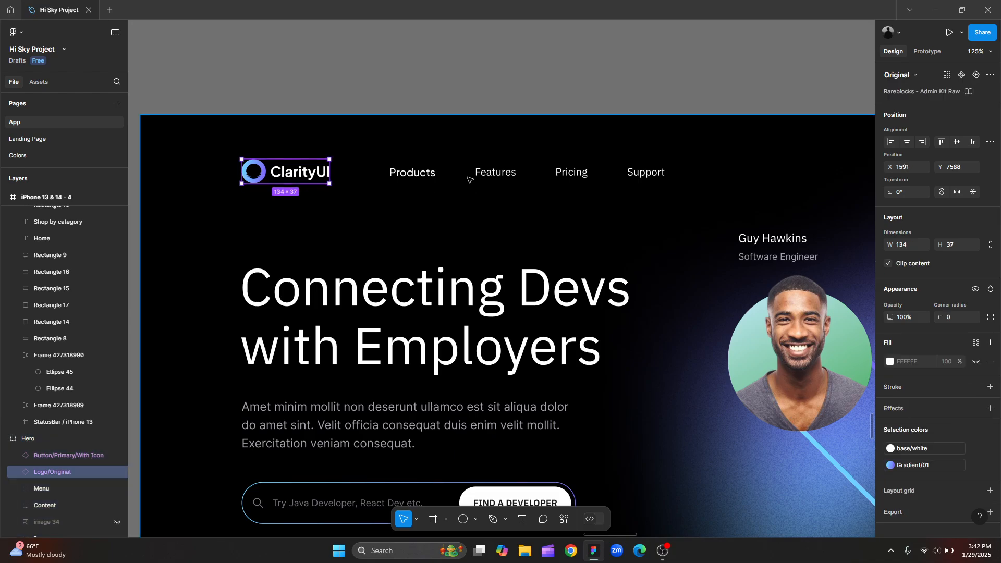
shift+click(485, 176)
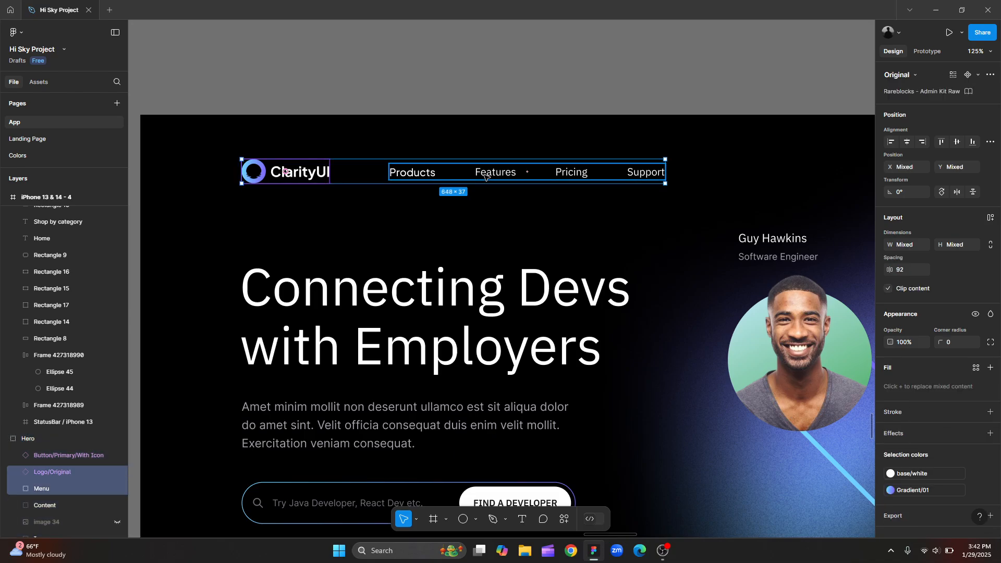
key(shift+a)
Nest the logo-and-menu frame and the Start free trial button in one outer horizontal auto layout.
scroll(181, 215, down, 5)
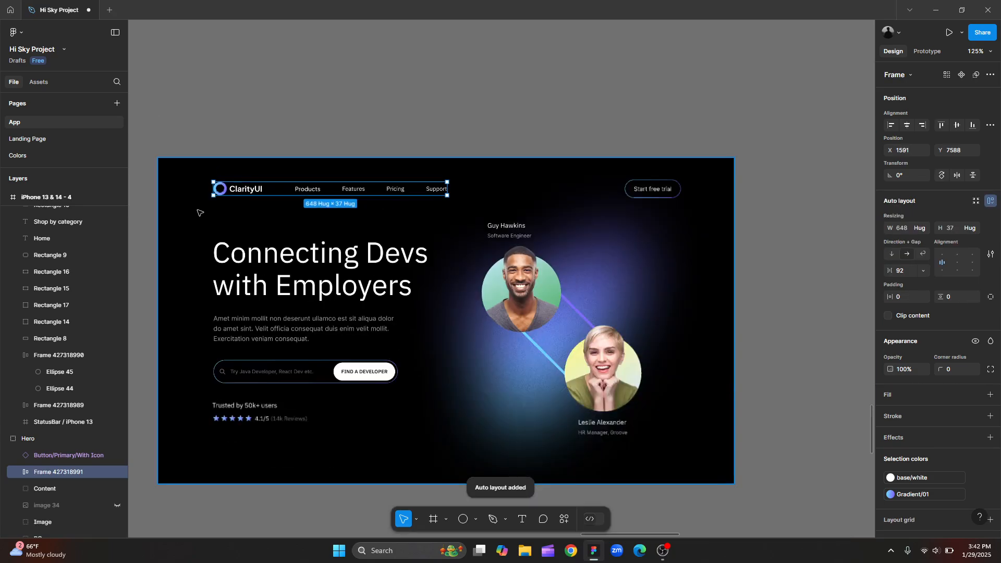
shift+click(645, 192)
key(shift+a)
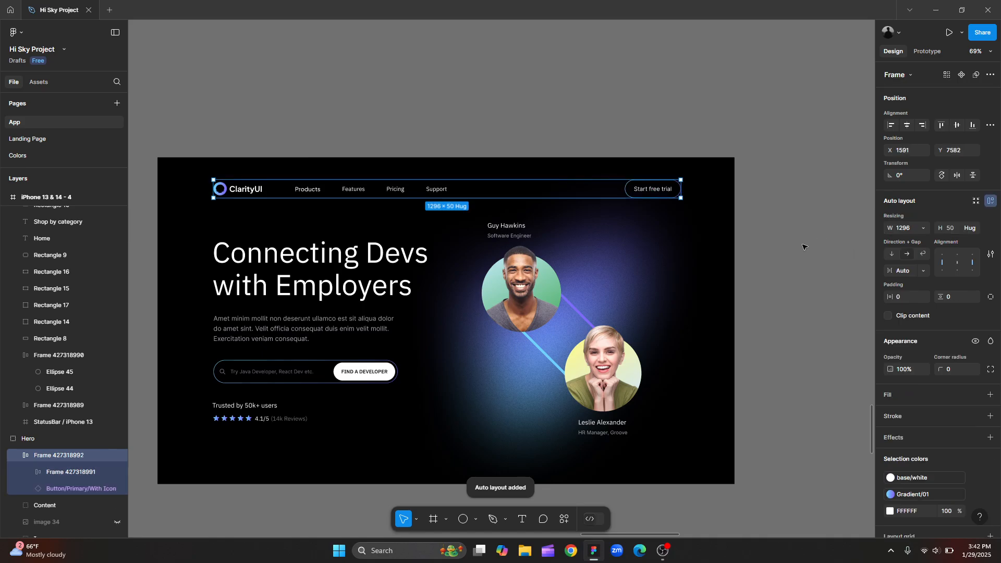
Inspect the two-circle auto layout frame in the iPhone 13 & 14 - 4 wireframe's header and compare the neighbouring home screens.
scroll(801, 247, down, 3)
scroll(801, 246, up, 6)
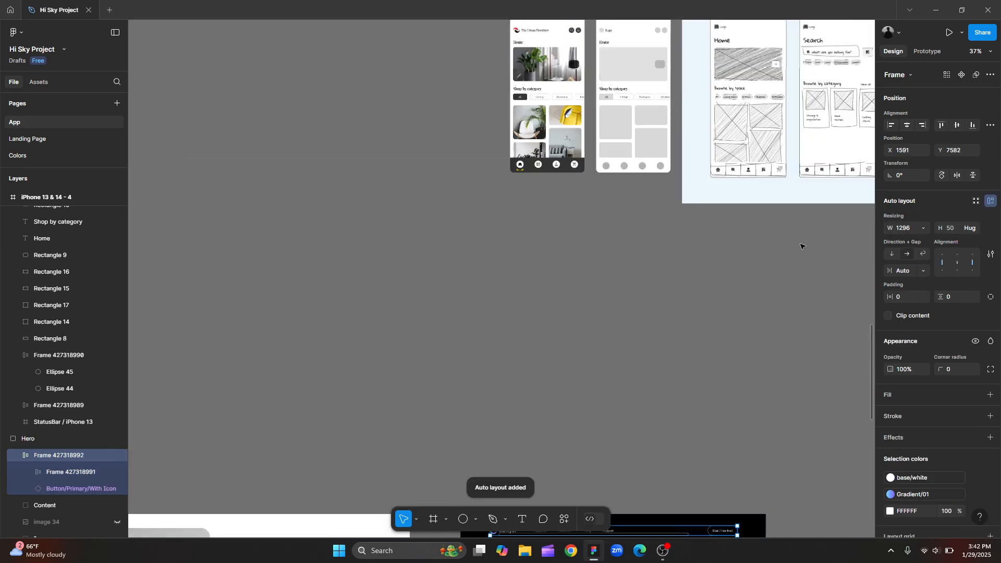
scroll(793, 243, up, 2)
scroll(599, 156, up, 5)
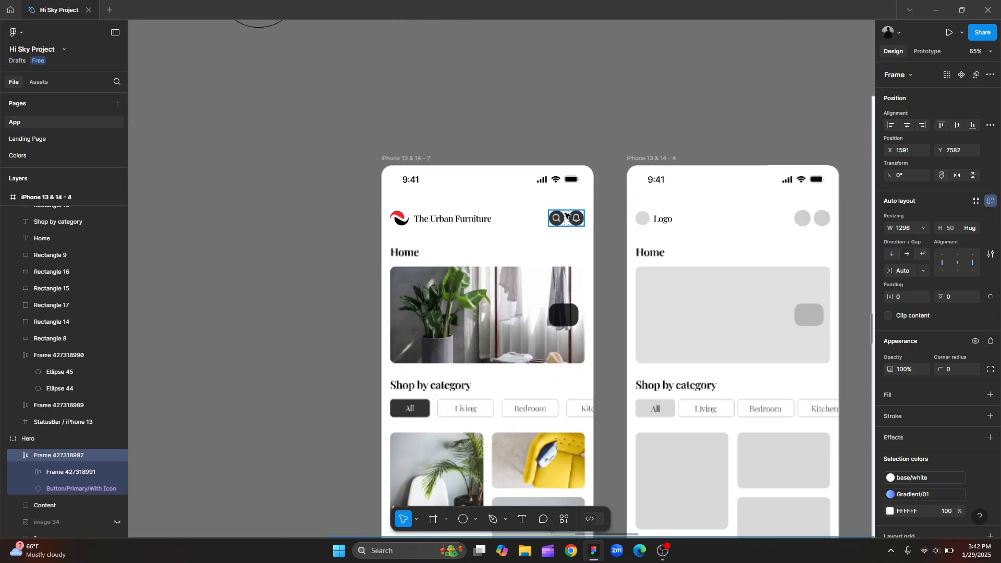
scroll(212, 221, down, 2)
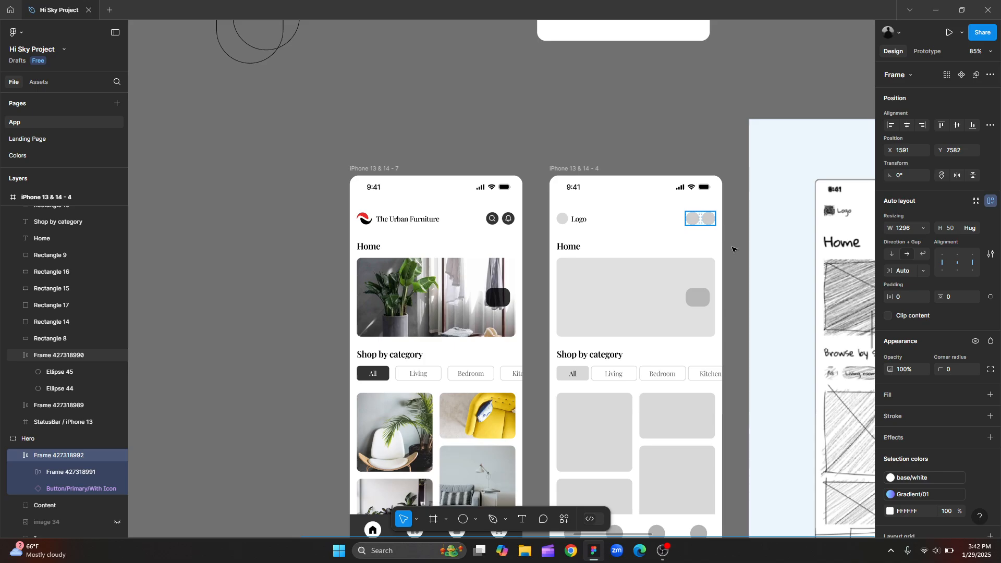
click(700, 218)
scroll(734, 250, up, 1)
scroll(734, 249, down, 3)
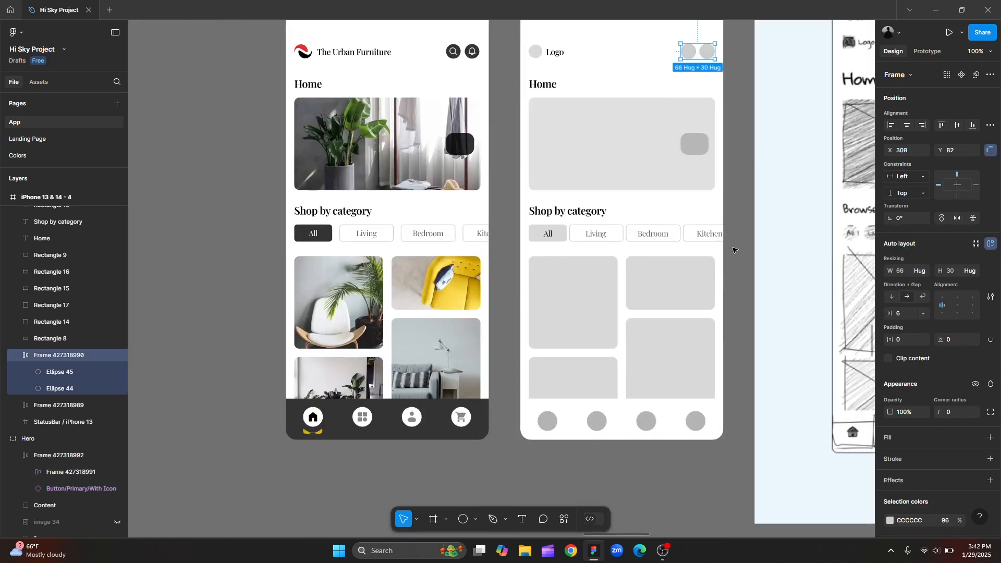
click(243, 230)
scroll(226, 228, down, 1)
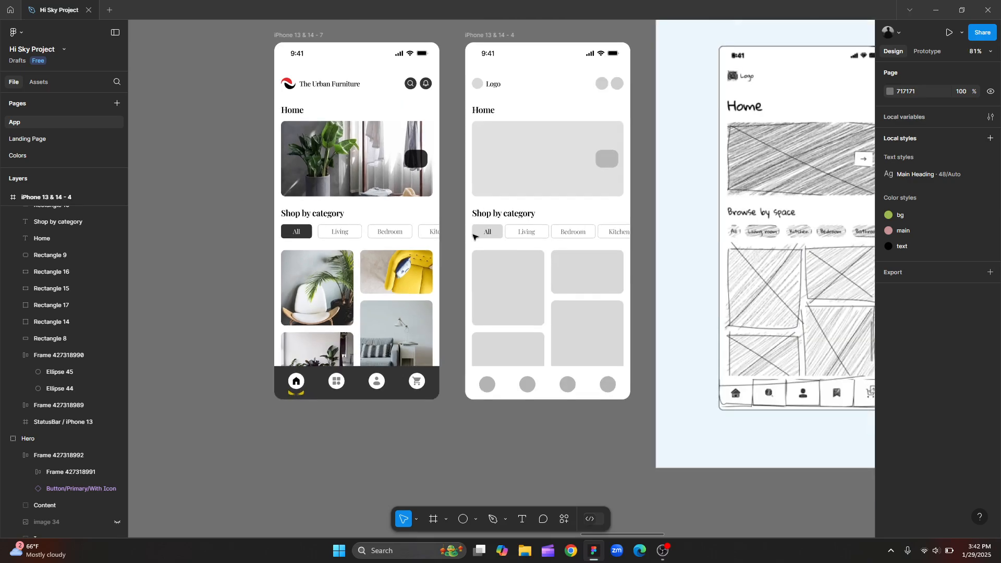
scroll(471, 229, up, 2)
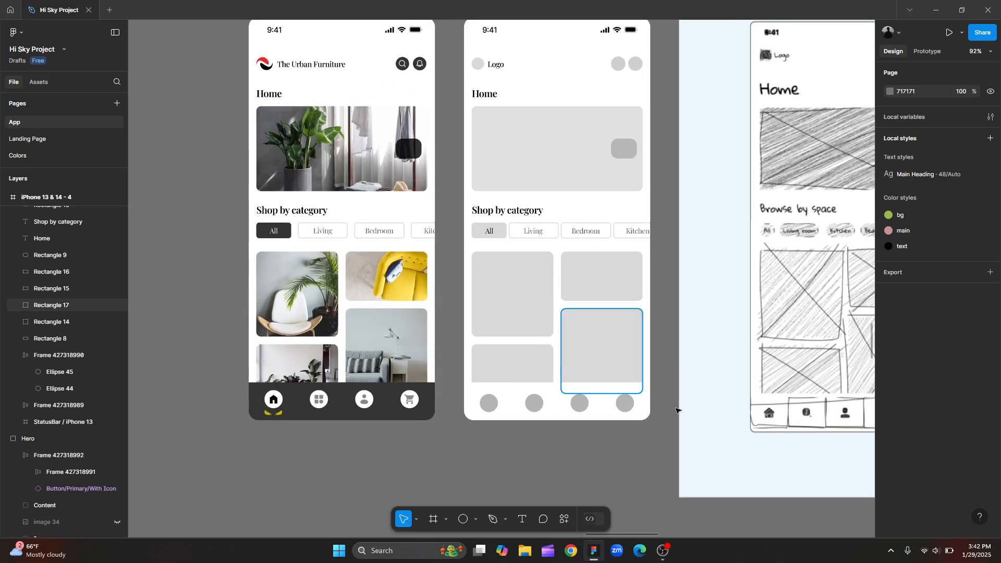
scroll(667, 330, down, 2)
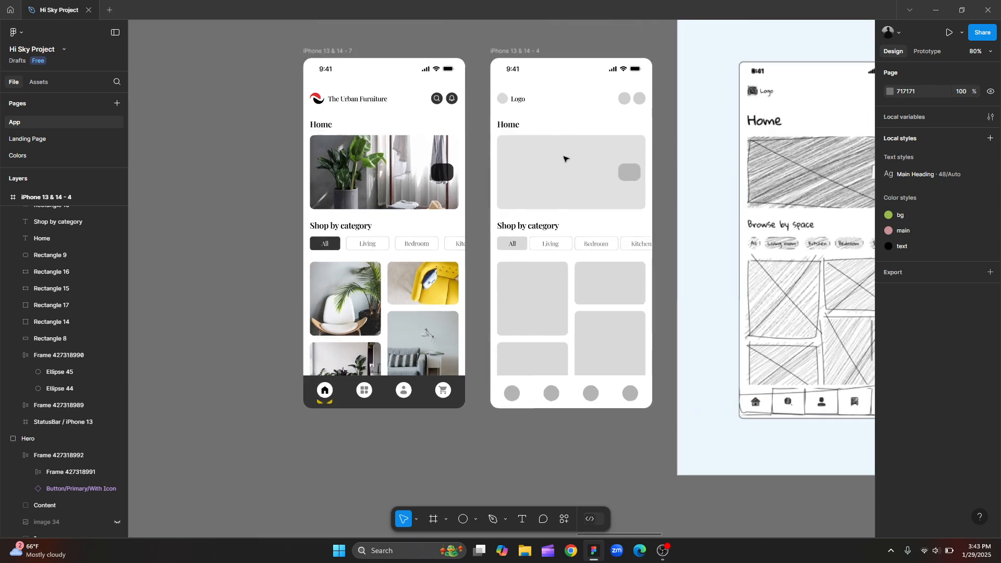
Ungroup the wireframe header's logo frame and two-circle frame into loose elements.
click(514, 102)
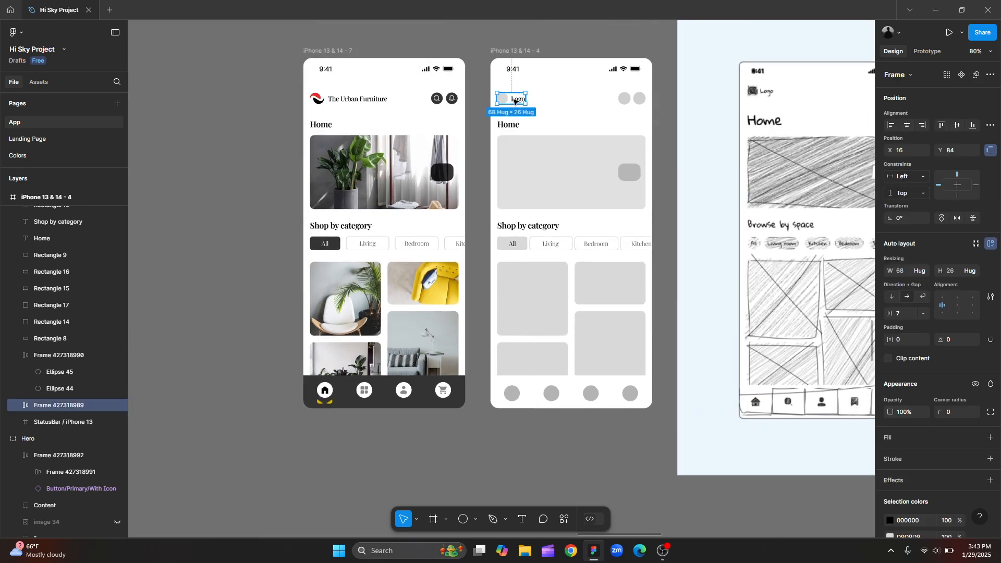
key(ctrl+shift+g)
click(640, 103)
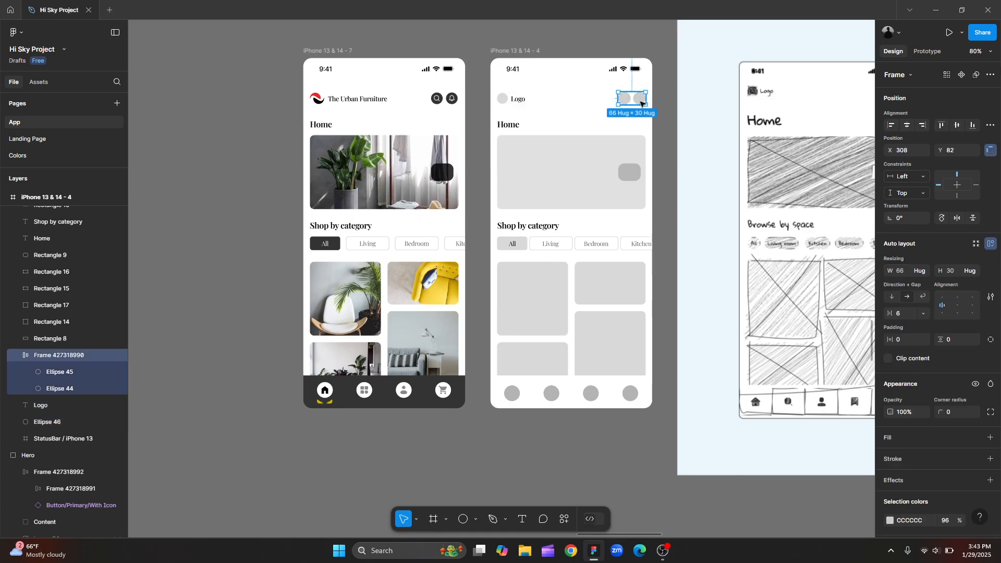
key(ctrl+shift+g)
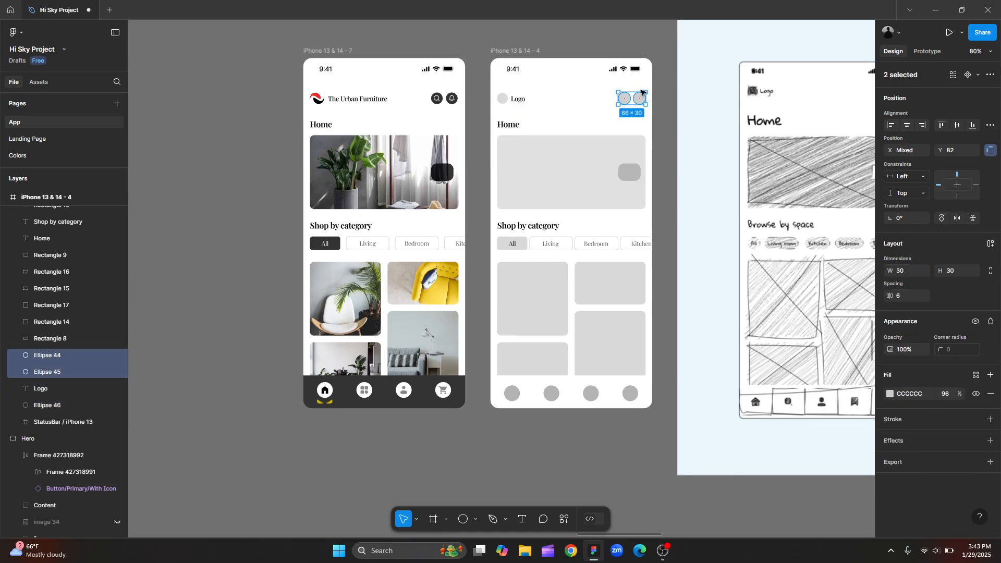
click(658, 136)
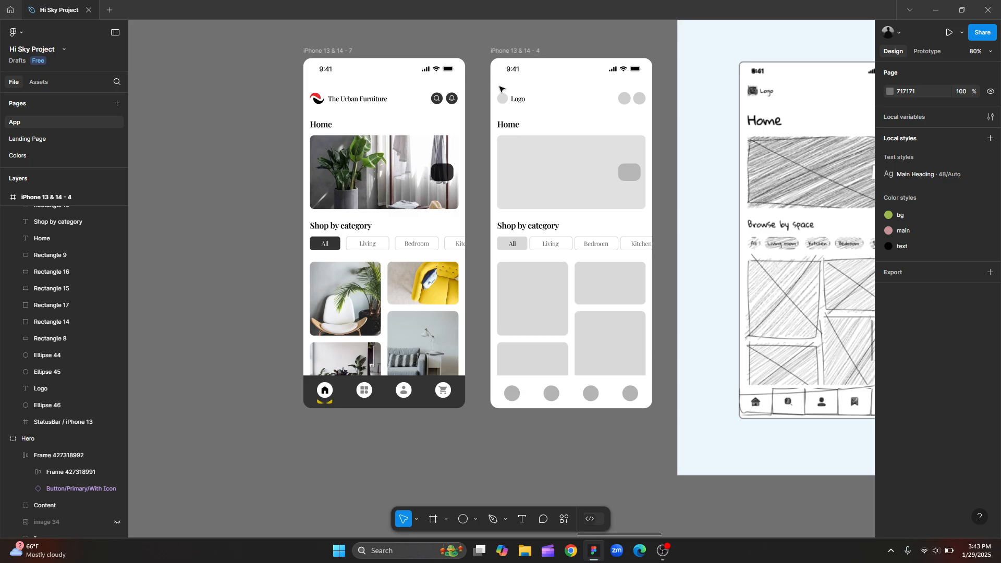
Try to wrap all twenty elements of the iPhone 13 & 14 - 4 wireframe, from header to product cards, in one auto layout.
drag(646, 287, 640, 350)
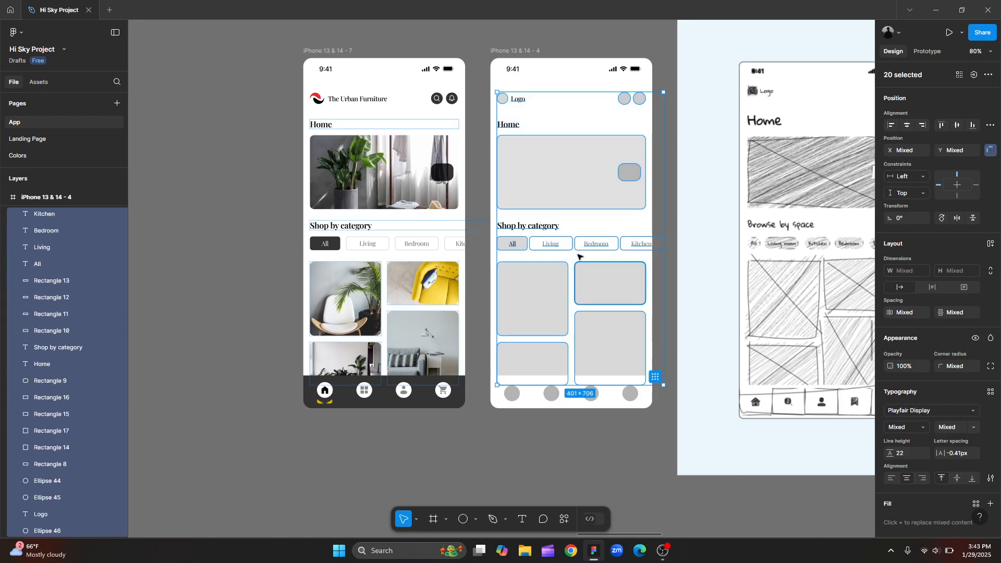
key(shift+a)
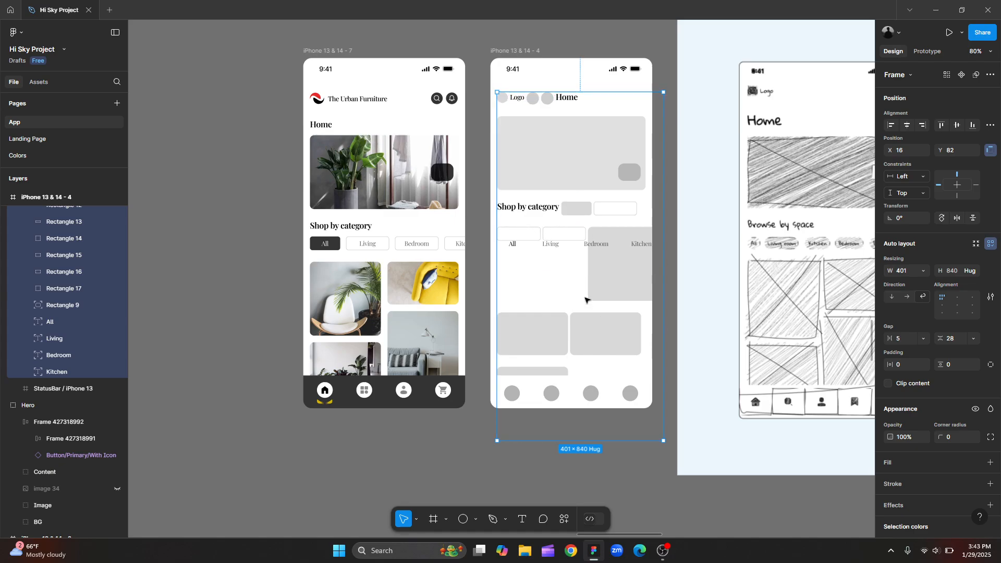
drag(608, 290, 592, 323)
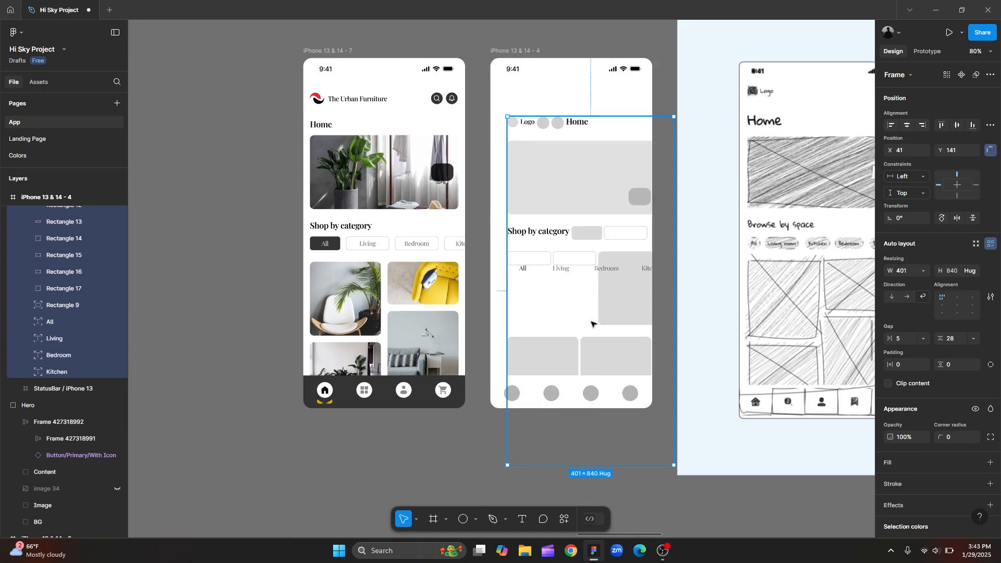
key(ctrl+z)
key(ctrl+z)
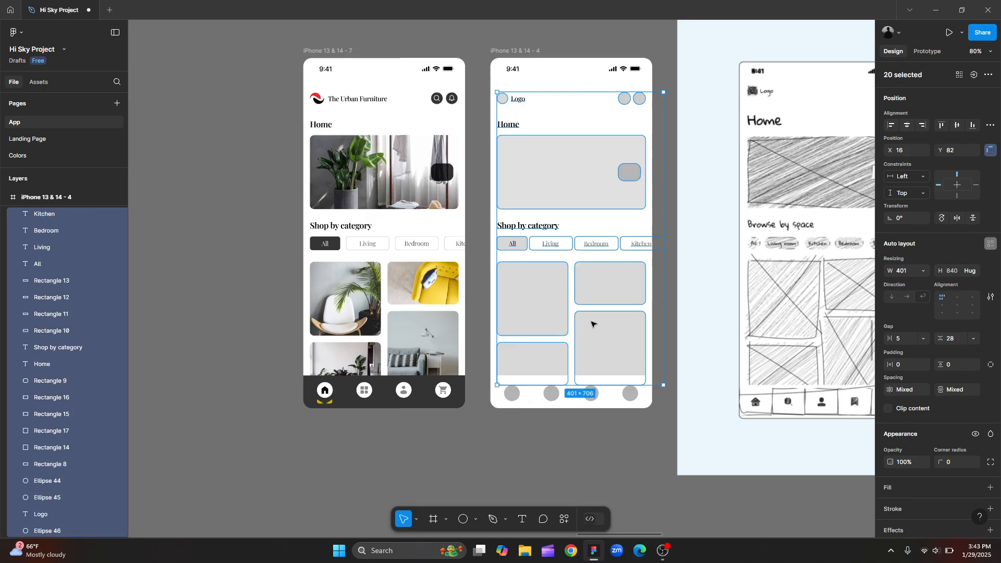
Try to combine the wireframe header's logo circle, Logo text and both icon circles in a single auto layout.
scroll(591, 99, up, 2)
scroll(591, 99, up, 5)
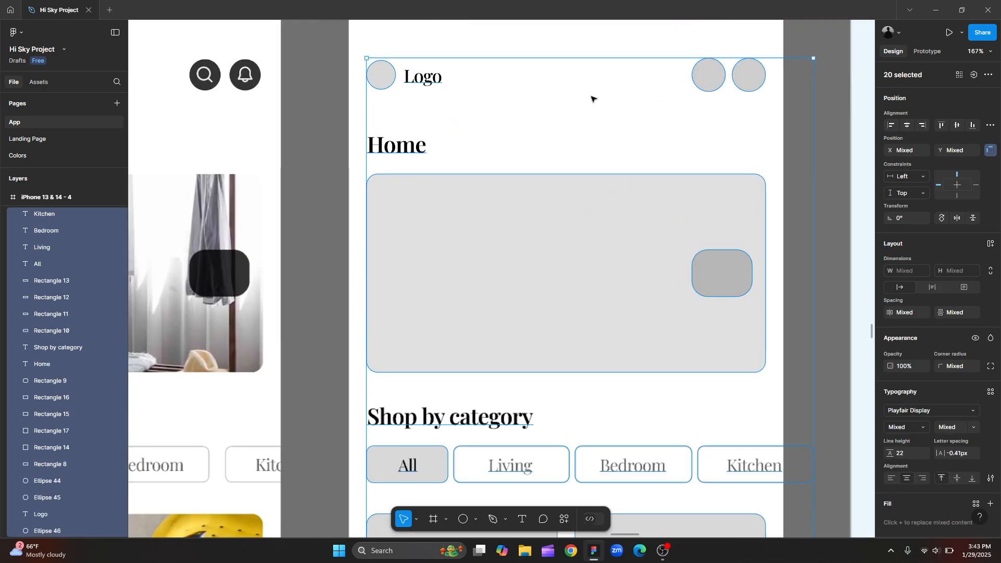
scroll(591, 99, up, 3)
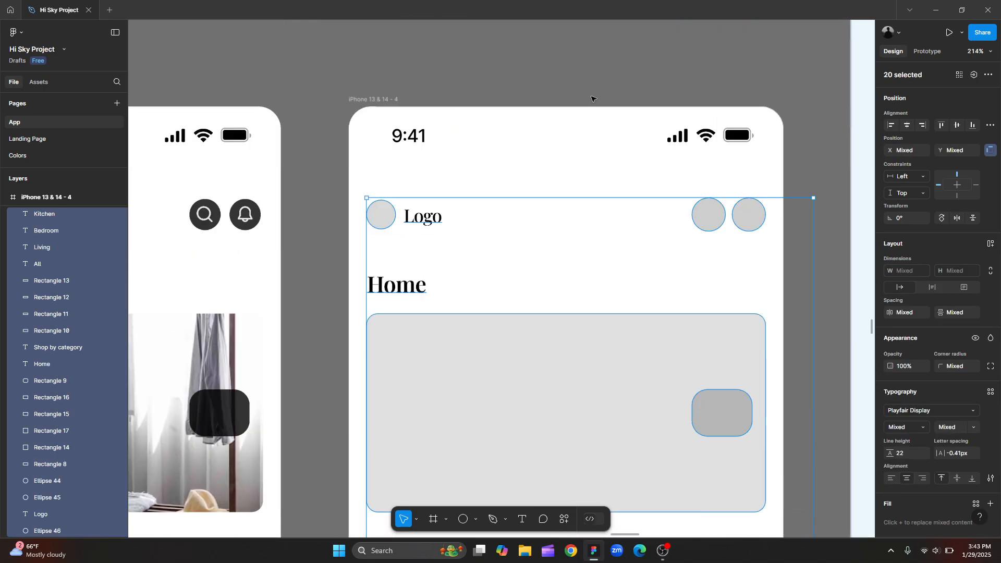
click(364, 195)
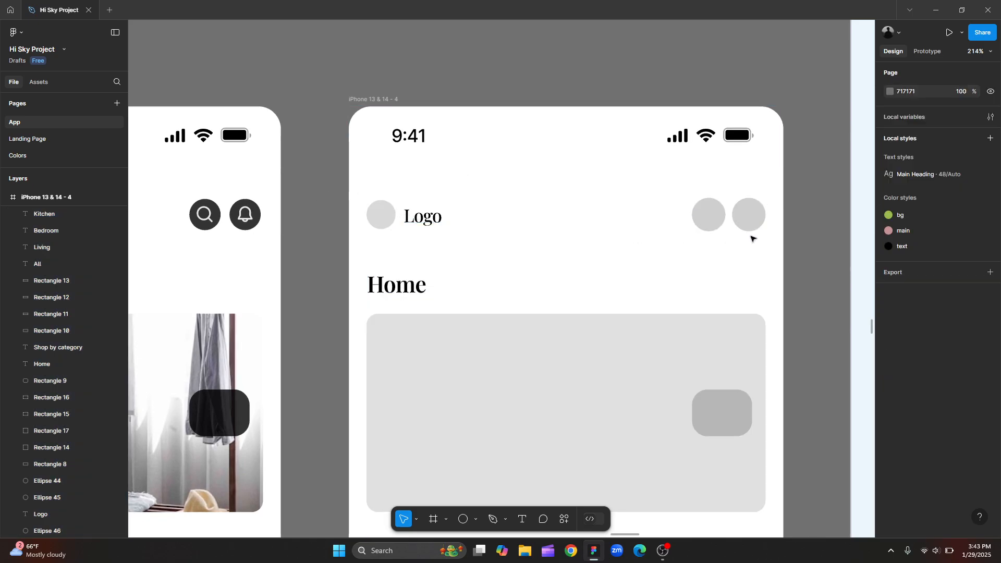
drag(363, 185, 763, 234)
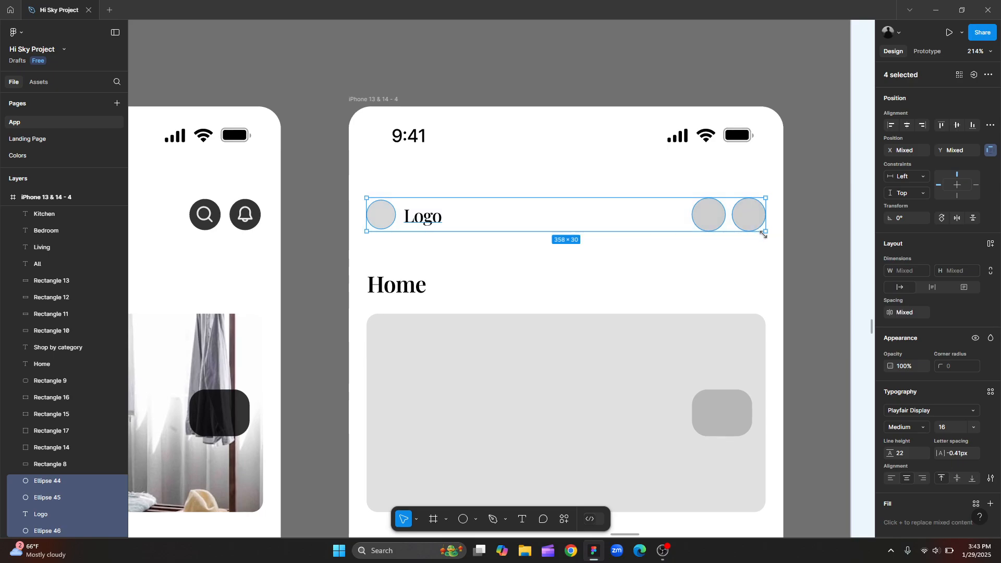
key(shift+a)
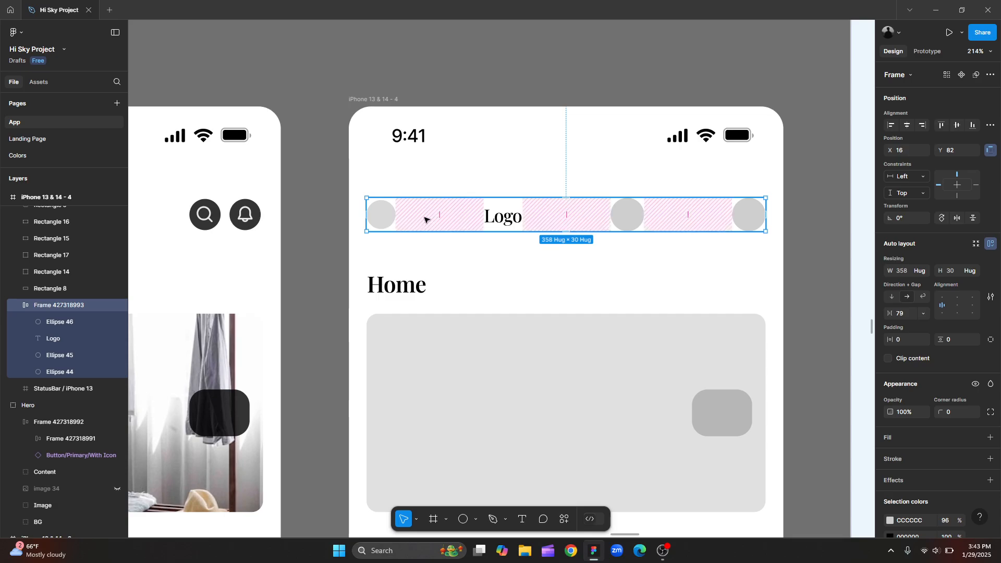
key(ctrl+shift+g)
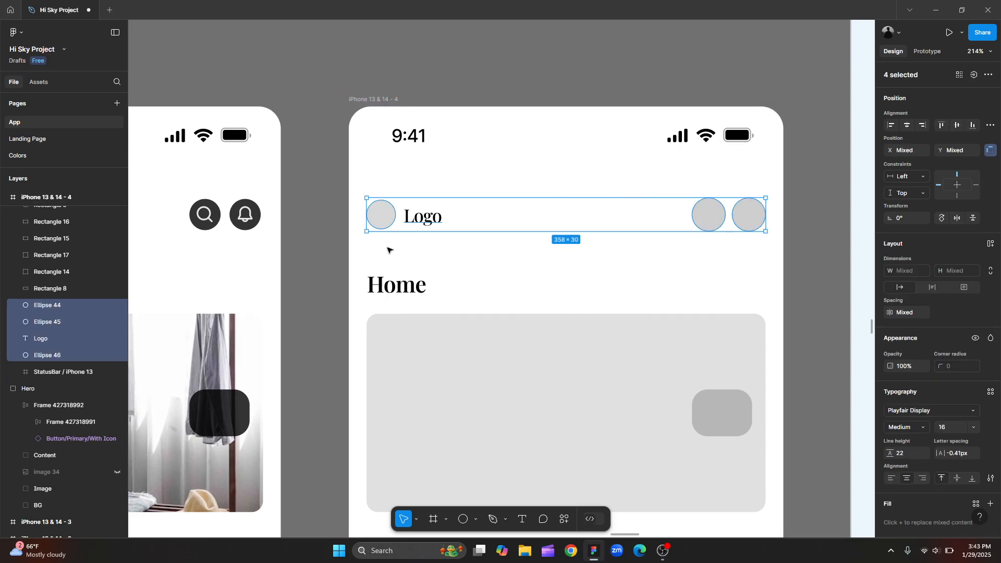
click(389, 250)
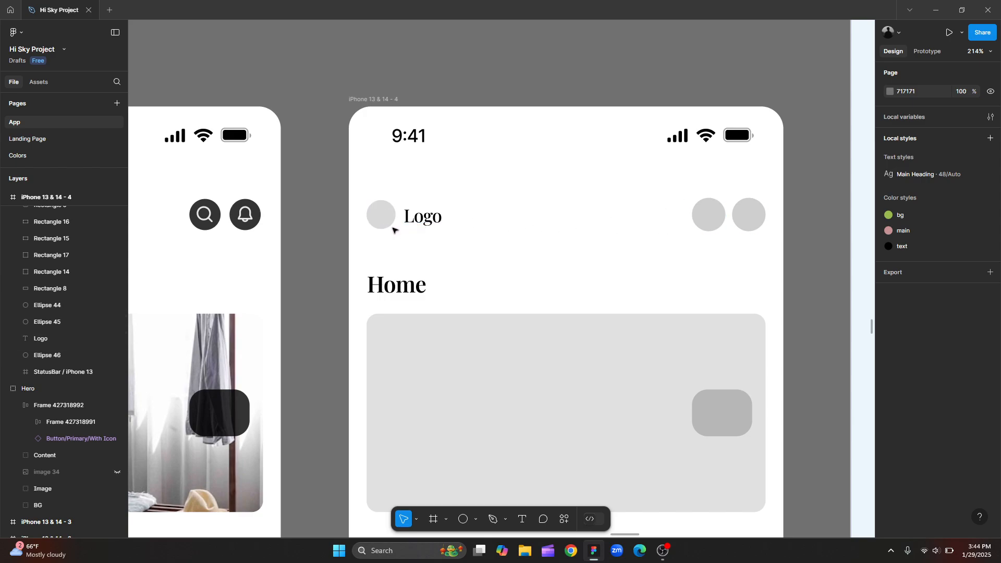
Wrap only the logo circle and the Logo text of the wireframe header in a horizontal auto layout.
click(381, 211)
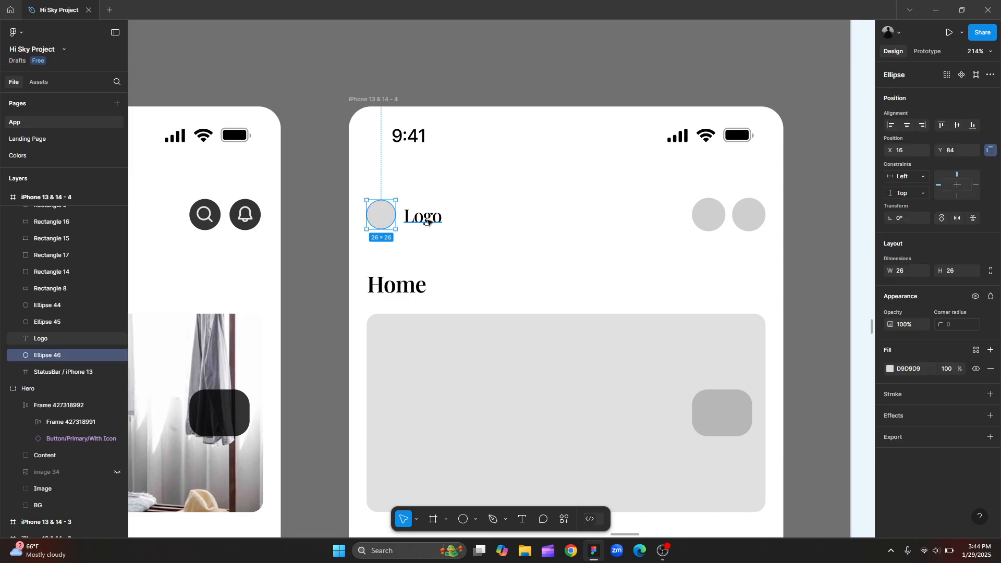
shift+click(404, 219)
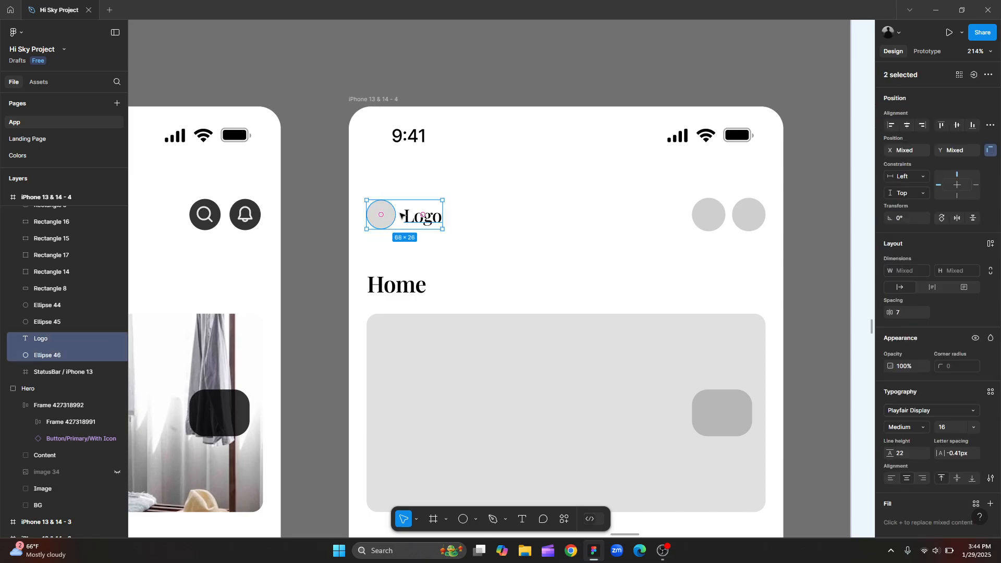
key(shift+a)
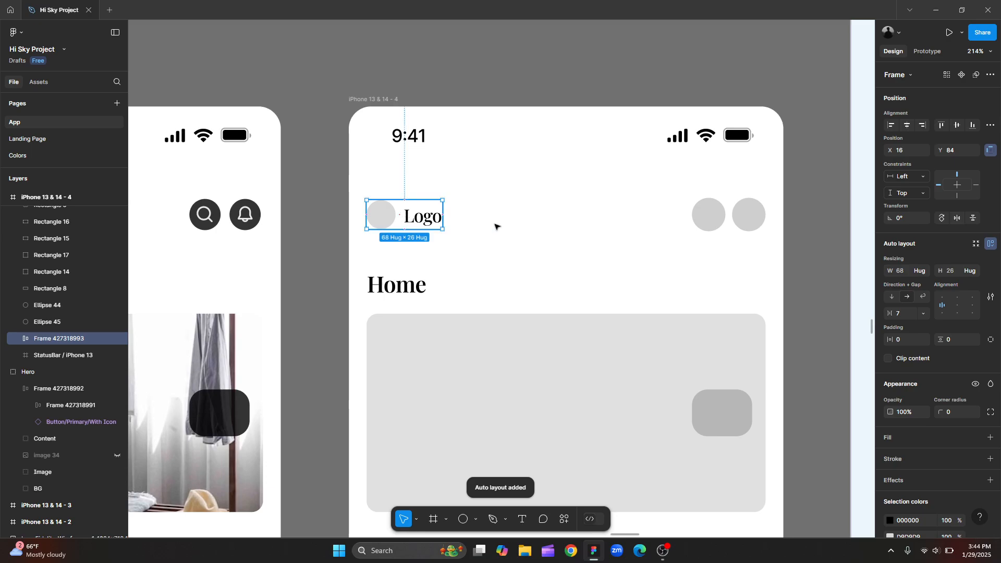
Try to combine the logo frame and the two ungrouped icon circles in one auto layout.
click(708, 214)
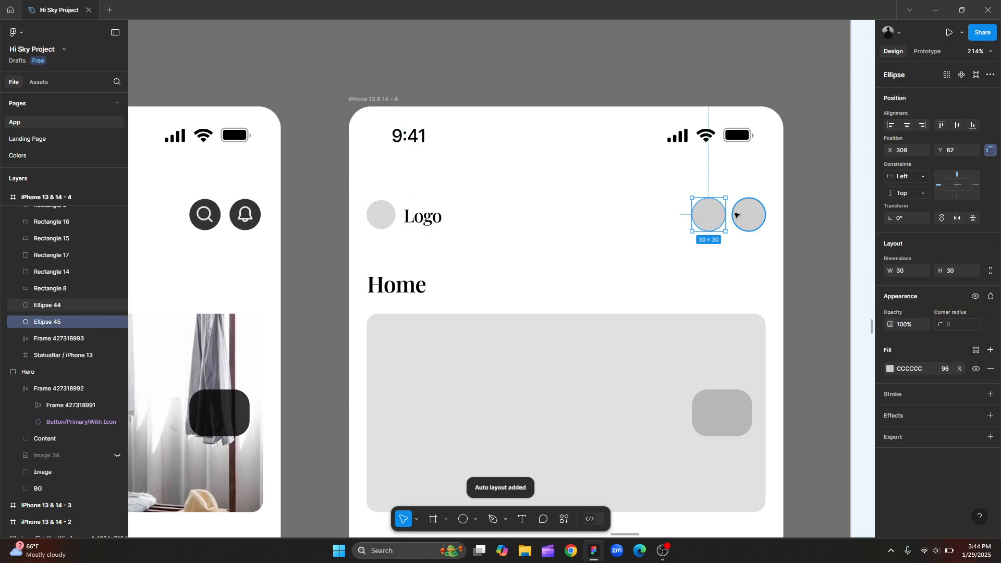
click(422, 215)
shift+click(708, 215)
shift+click(747, 217)
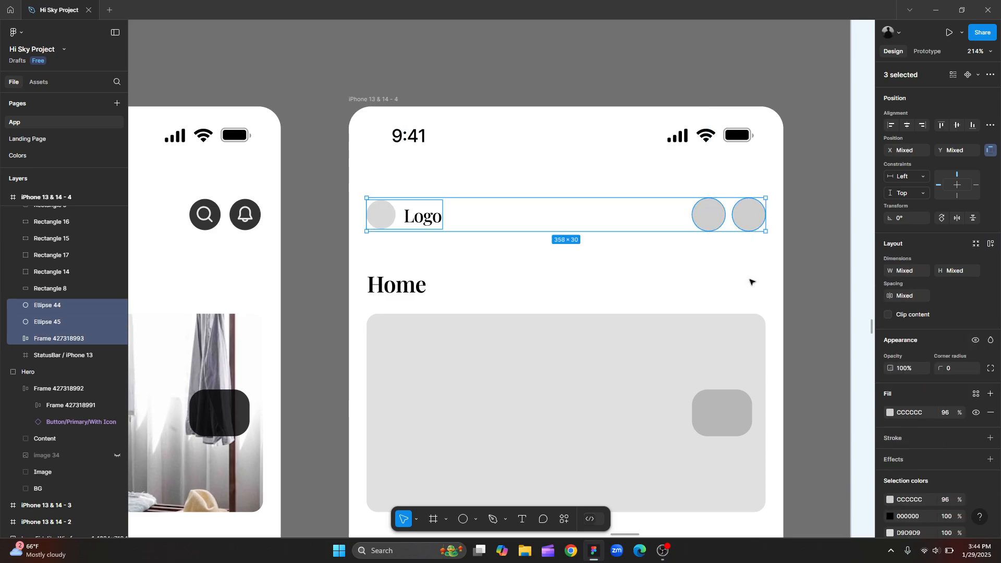
key(shift+a)
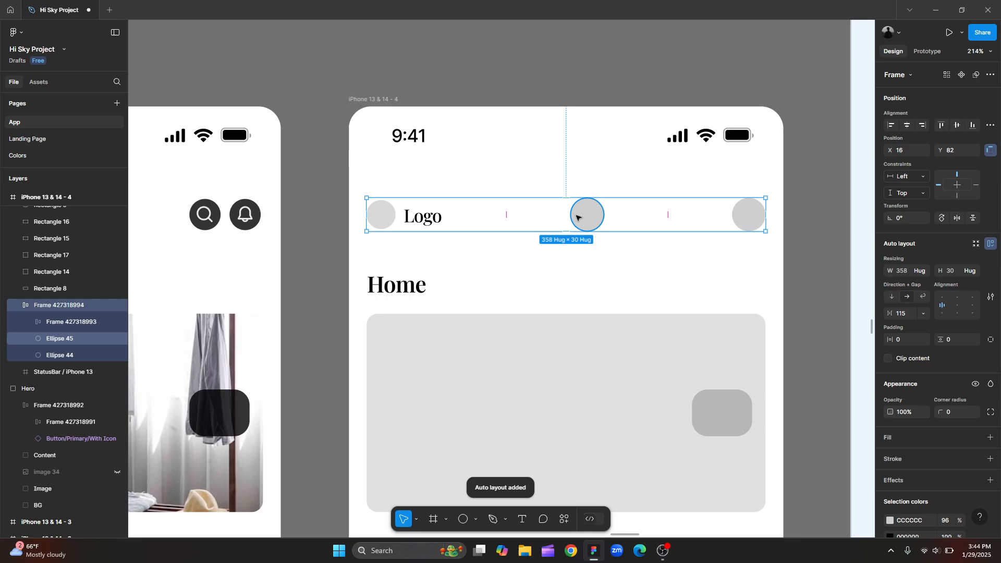
Wrap the wireframe header's two icon circles in their own horizontal auto layout.
click(708, 215)
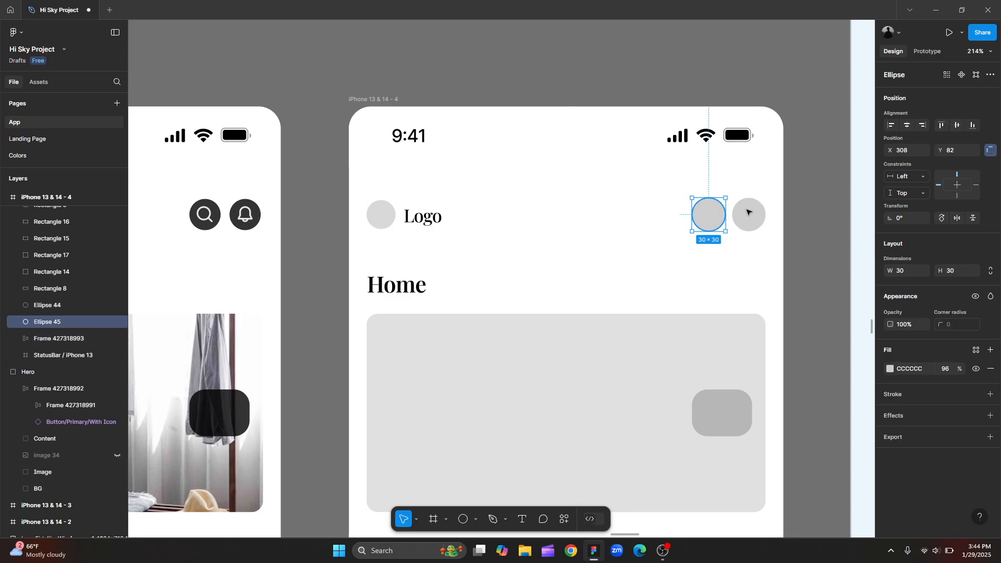
shift+click(753, 228)
key(shift+a)
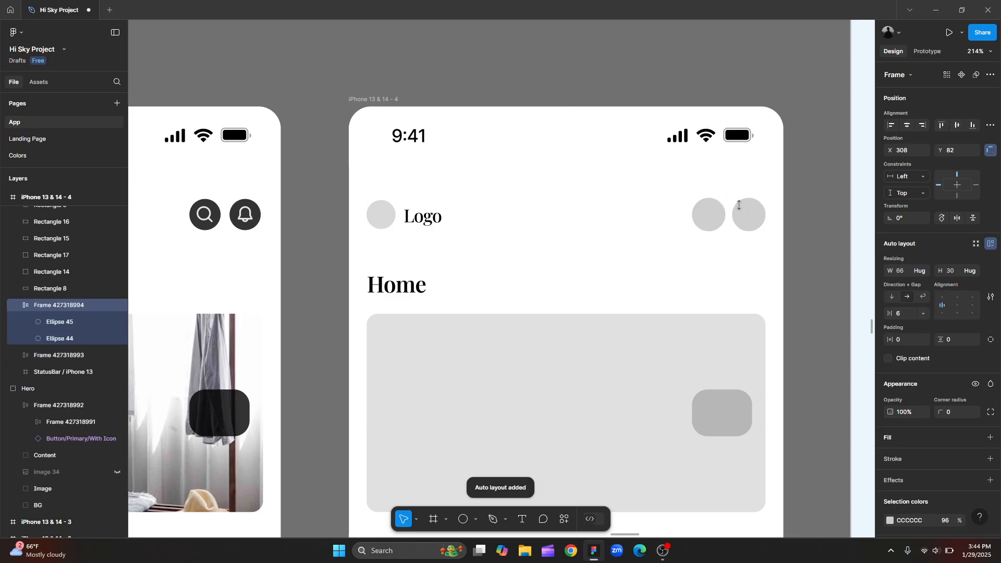
Nest the logo frame and the two-circle frame in one outer horizontal auto layout spanning the wireframe header.
shift+click(420, 216)
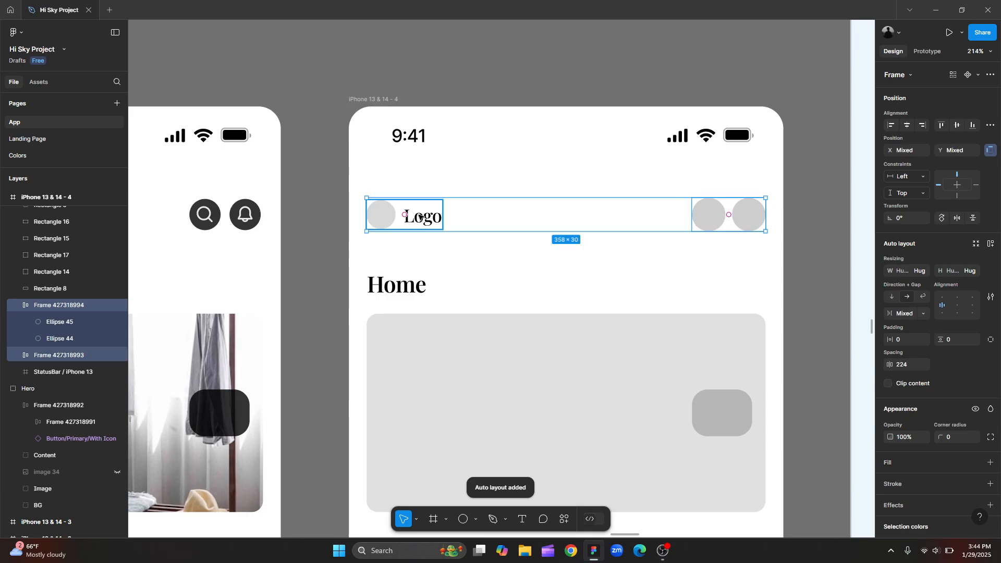
key(shift+a)
scroll(717, 204, down, 10)
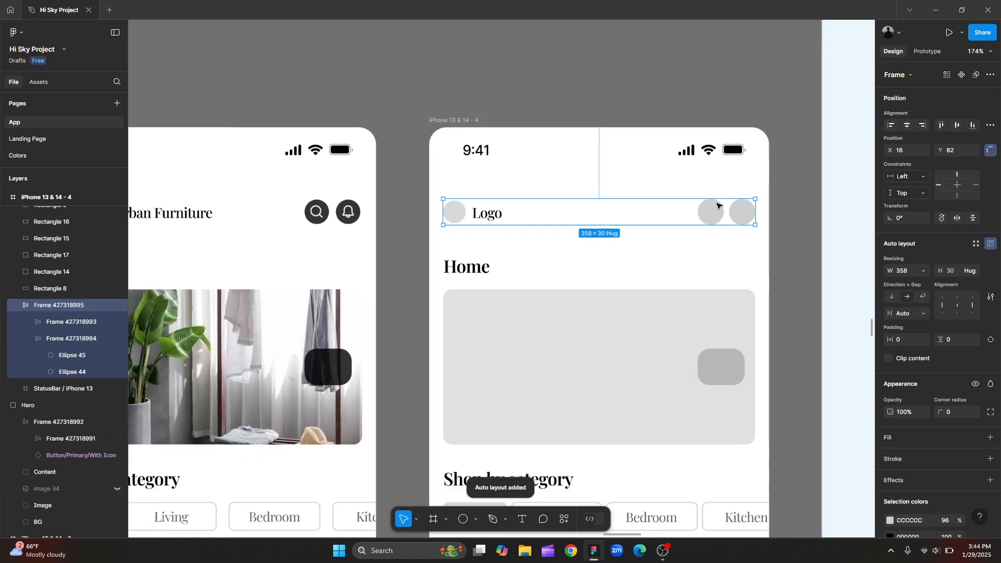
Compare the iPhone 13 & 14 - 4 wireframe and its nested header with the finished furniture home screen beside it.
scroll(718, 204, down, 5)
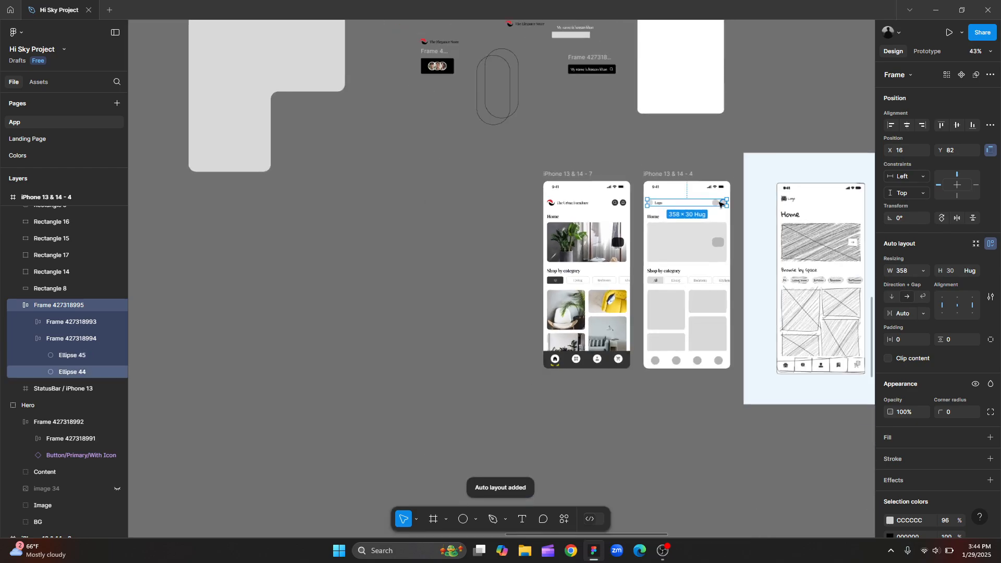
scroll(664, 206, up, 6)
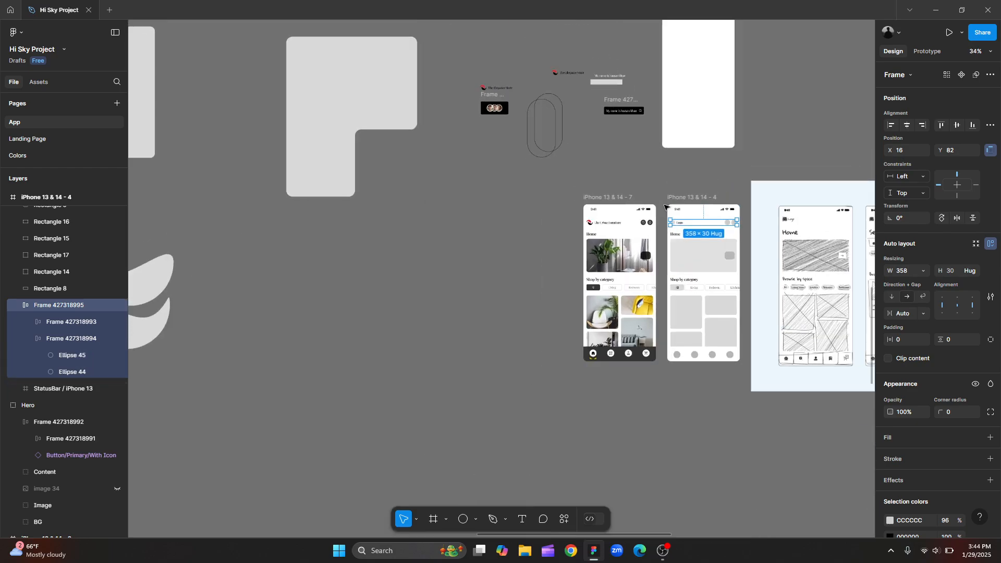
scroll(660, 208, down, 6)
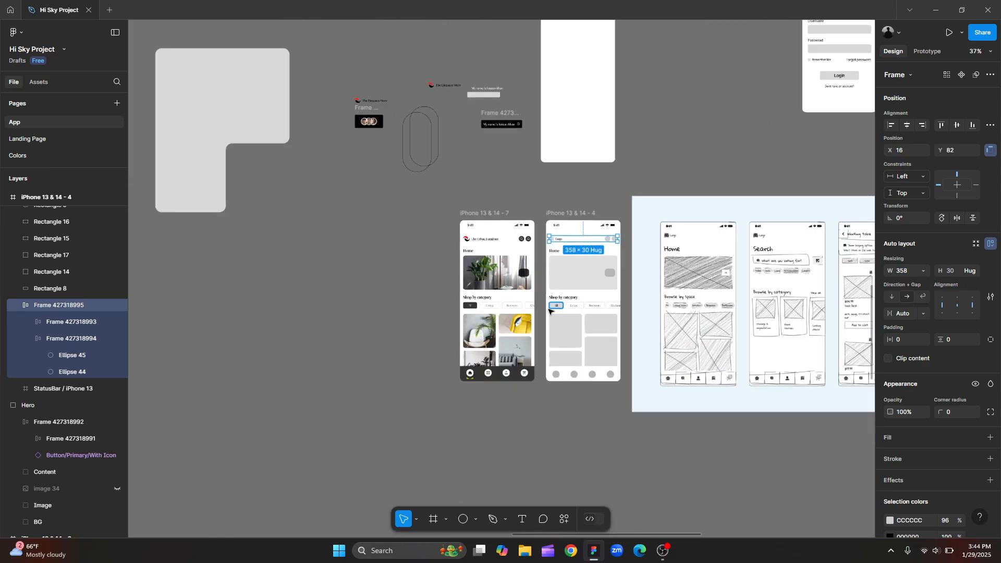
scroll(540, 309, up, 5)
scroll(538, 315, down, 1)
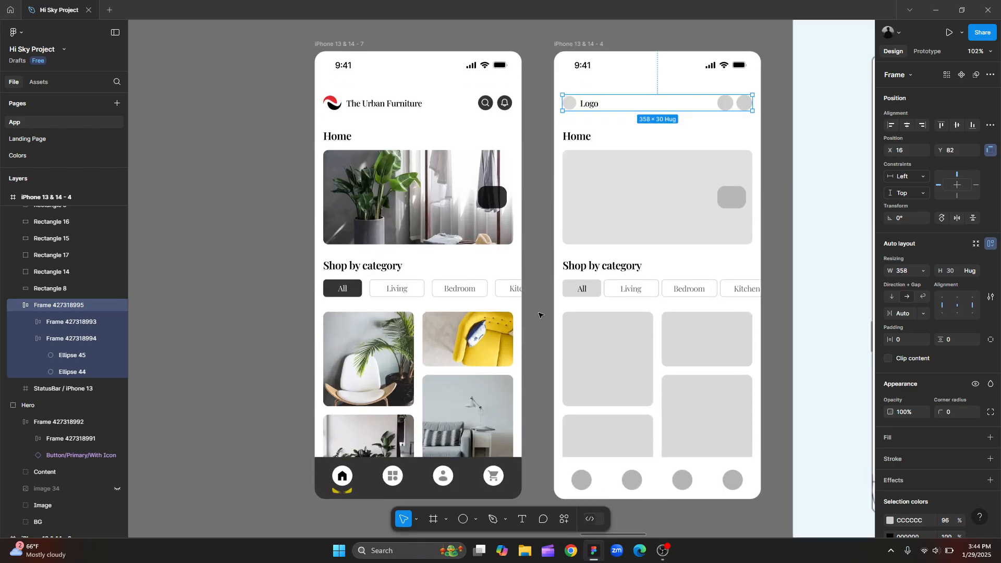
scroll(538, 315, down, 1)
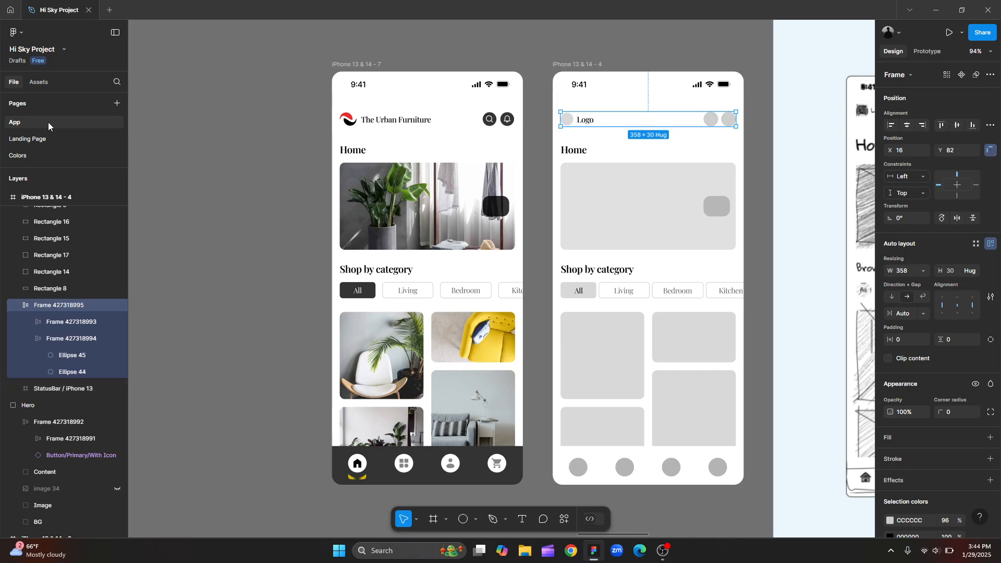
click(749, 126)
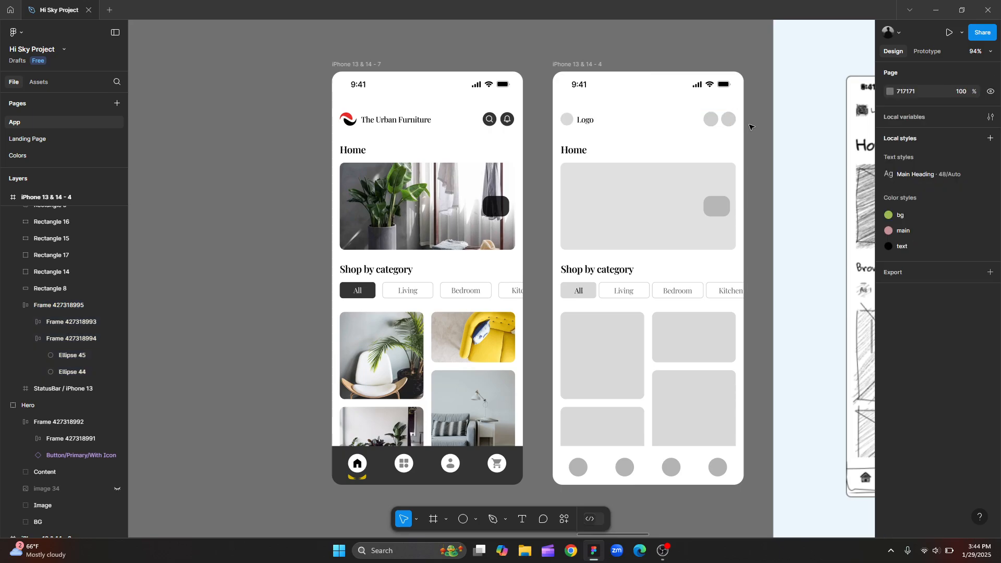
scroll(750, 126, down, 3)
mouse_move(666, 552)
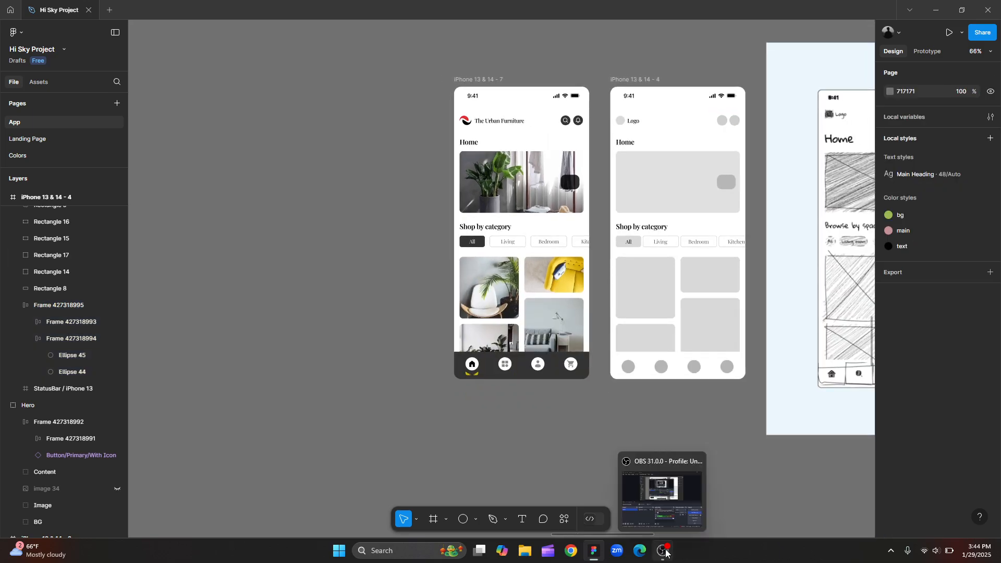
click(664, 551)
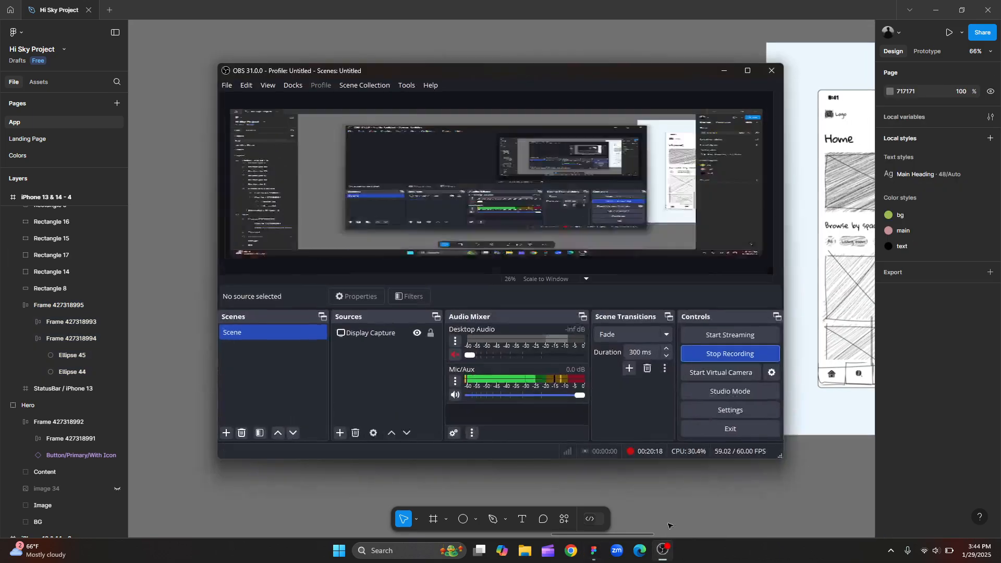